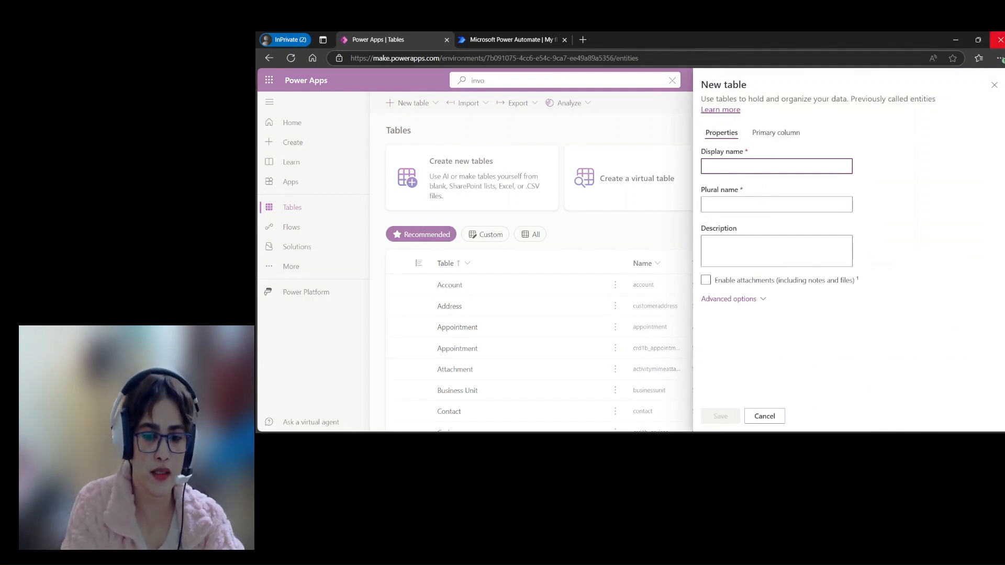
Step: Name the new table InvoiceProcesses and review its advanced options, keeping the defaults
text(Invoice)
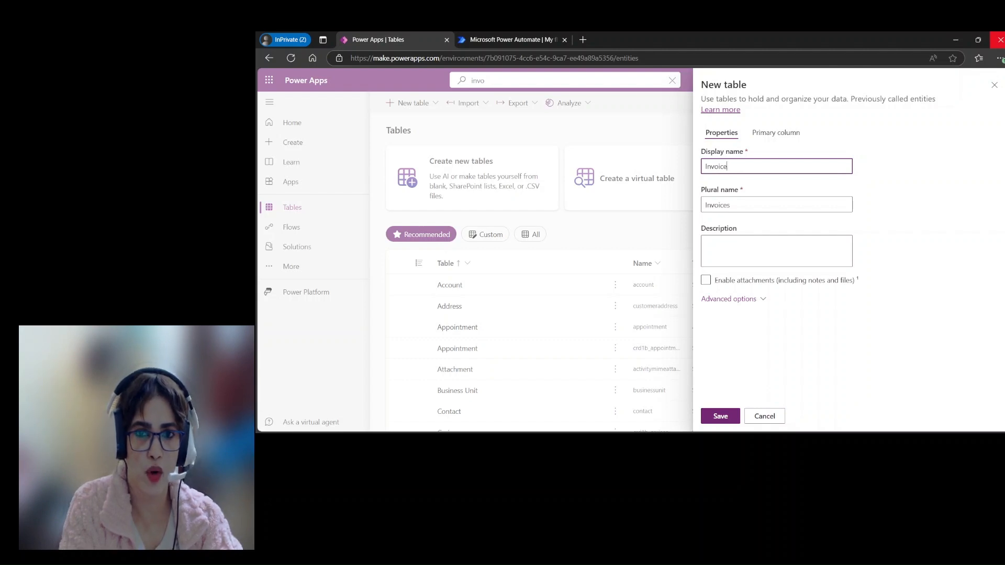
text(Processes)
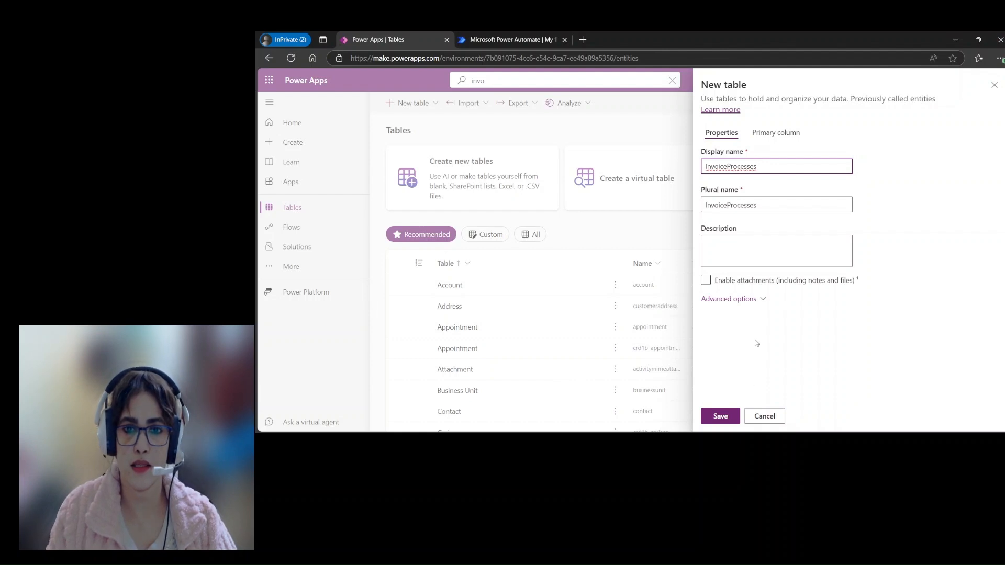
click(753, 299)
scroll(874, 316, down, 4)
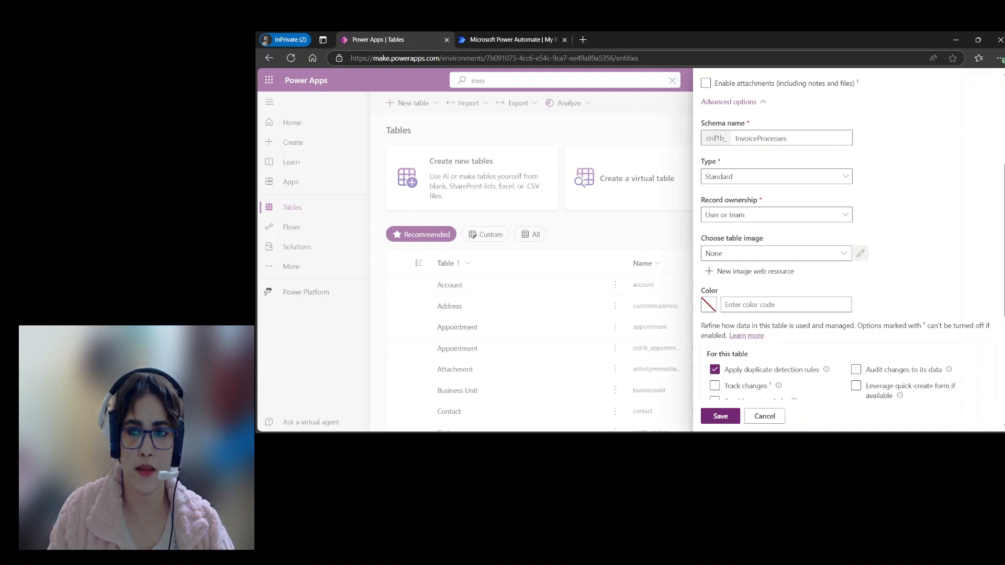
scroll(847, 241, down, 5)
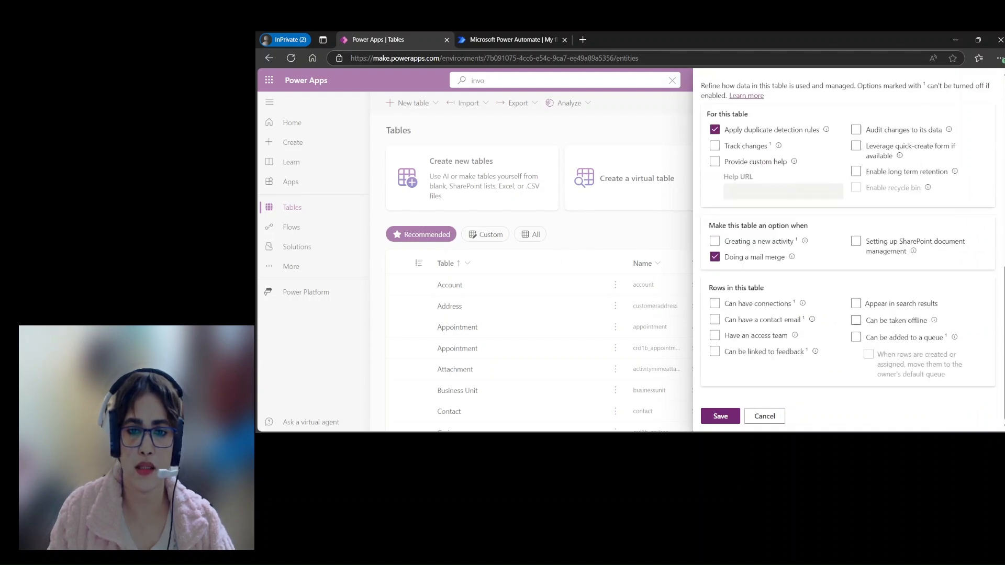
scroll(785, 95, up, 8)
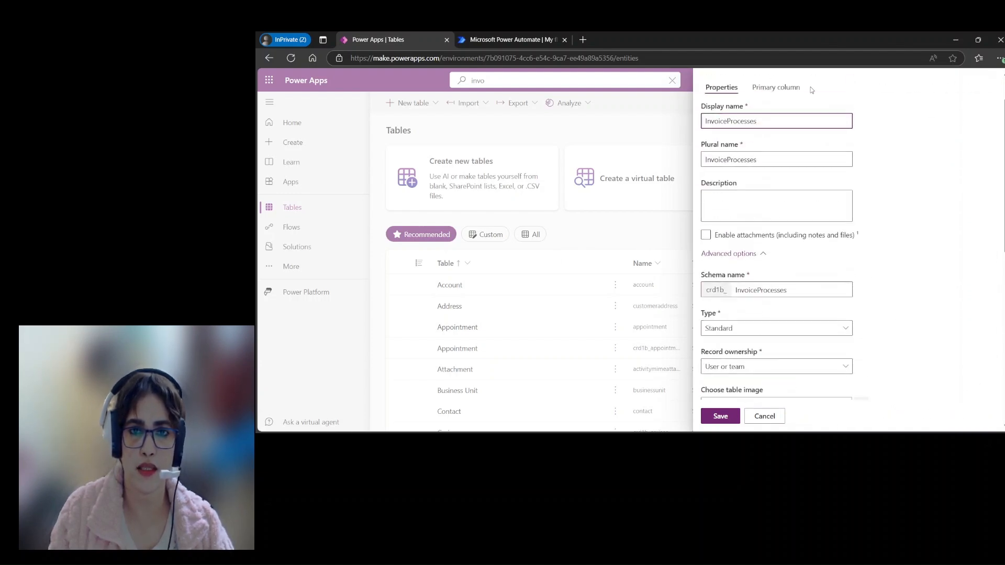
Step: Name the new table's primary column Invoices, view the column's advanced options and save the table
click(785, 89)
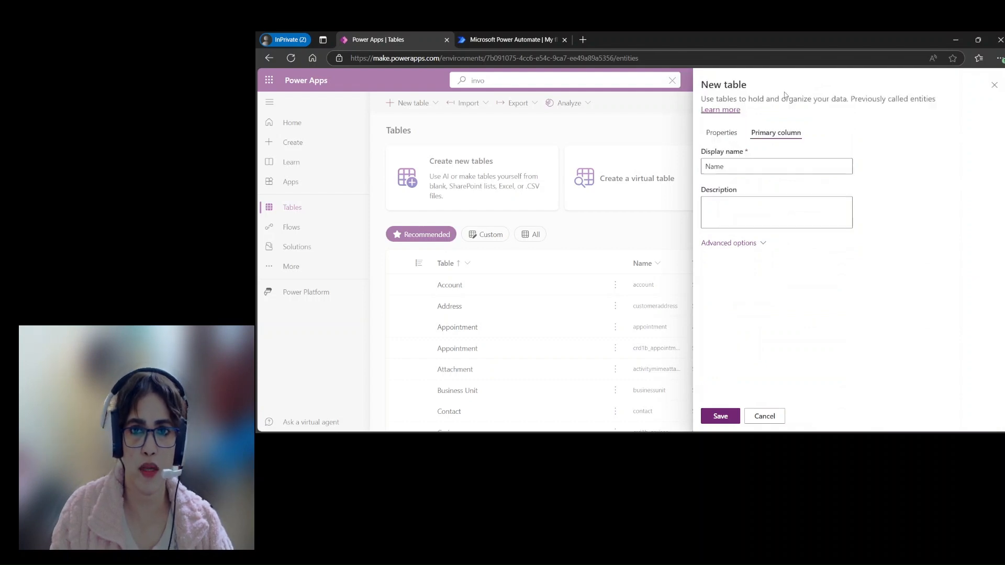
drag(738, 165, 684, 177)
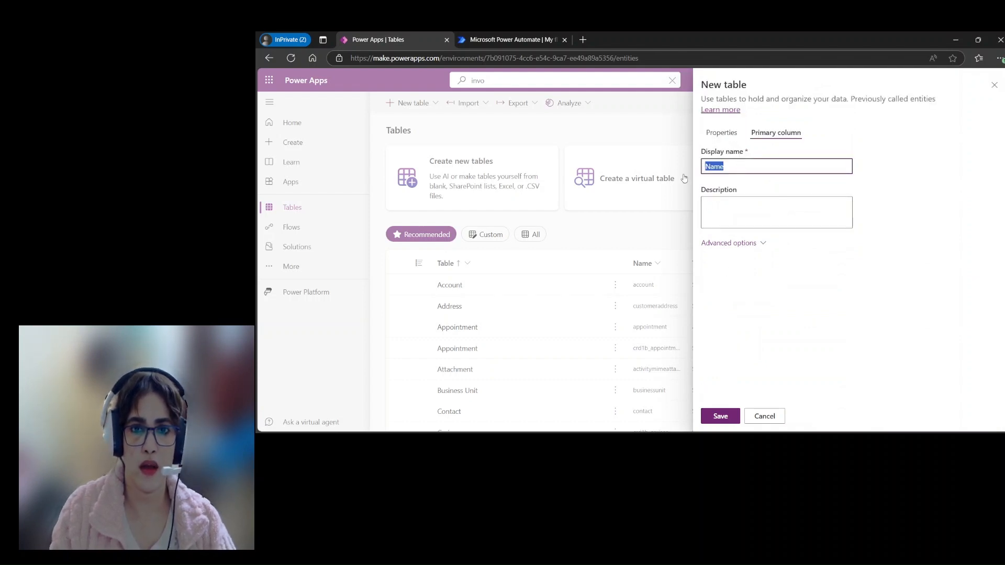
text(Invoices)
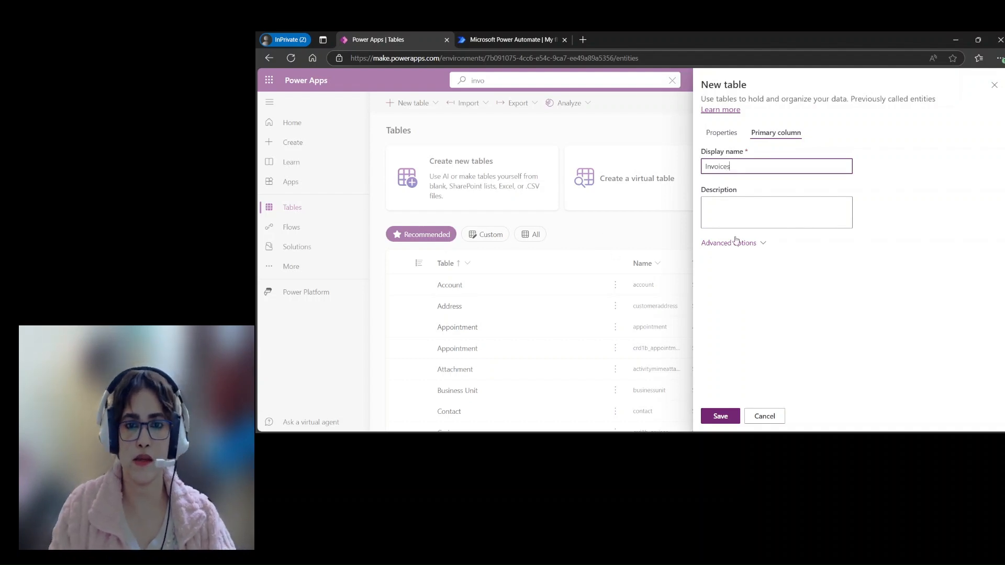
click(762, 244)
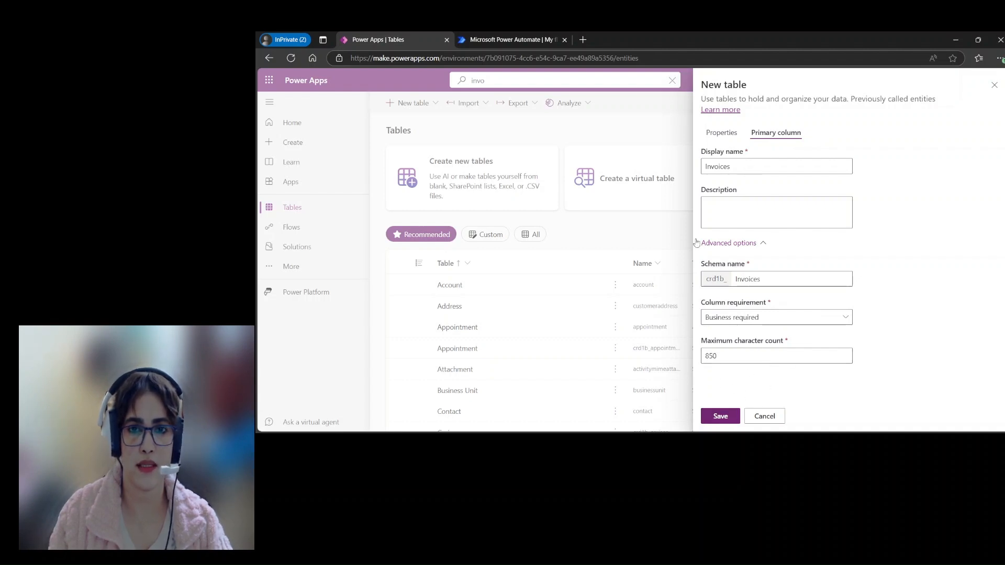
click(731, 417)
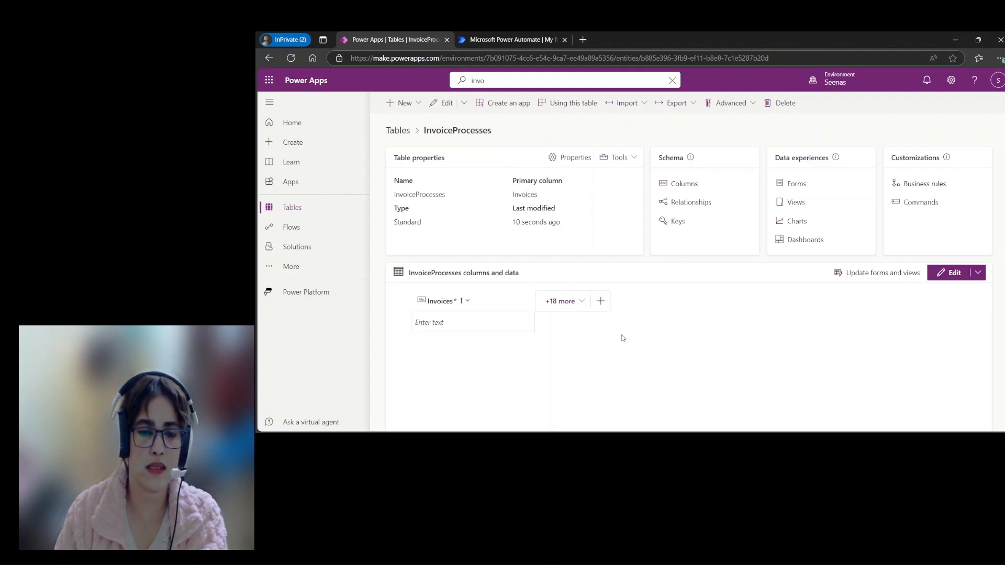
Step: Add a single-line text column named InvoiceID to the InvoiceProcesses table and save it
click(601, 302)
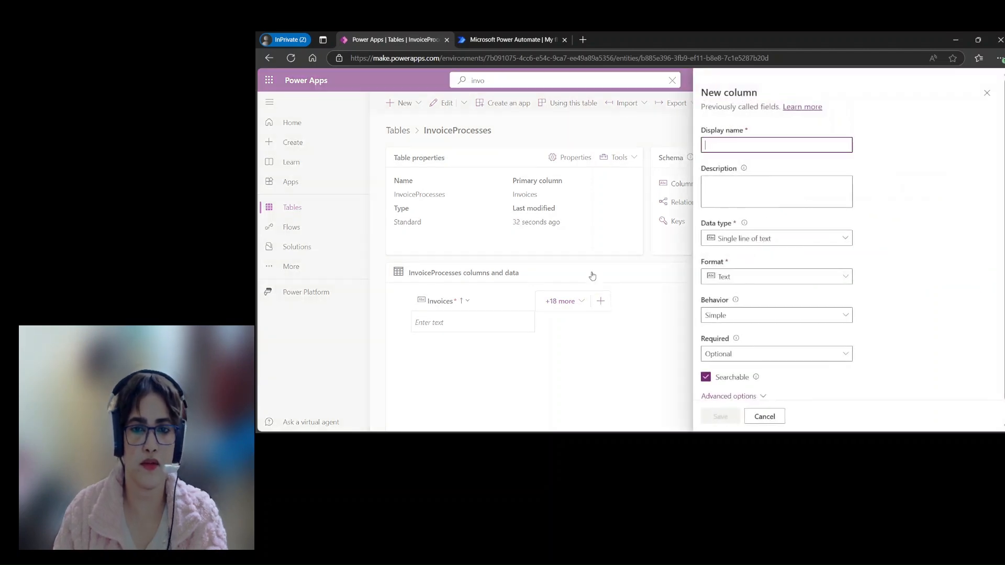
text(I)
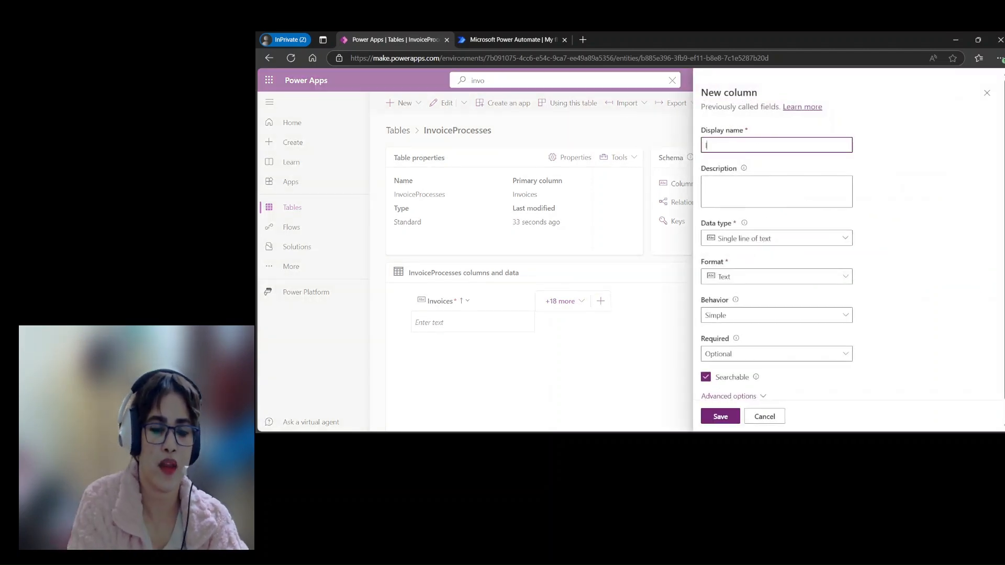
text(nvoiceID)
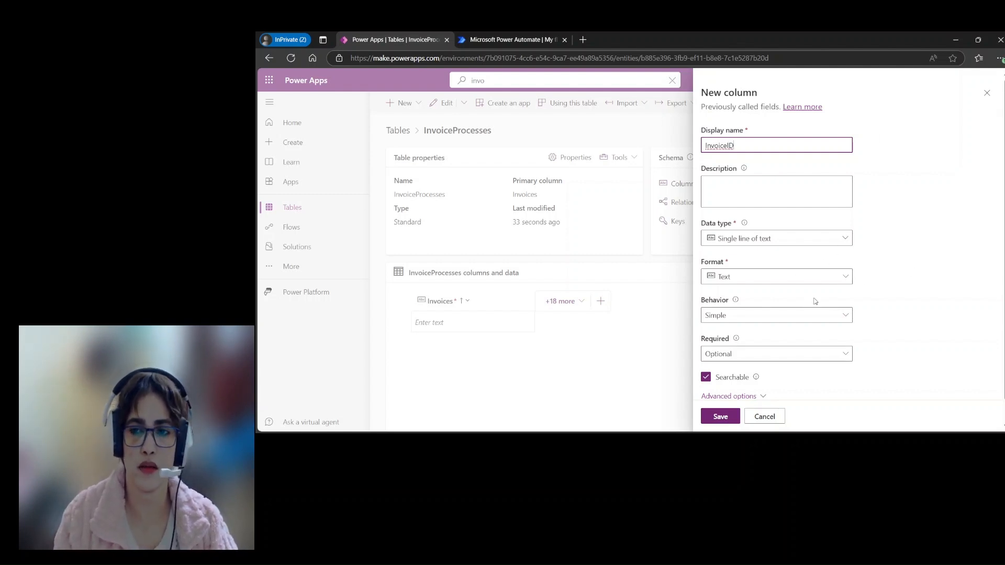
scroll(808, 305, down, 1)
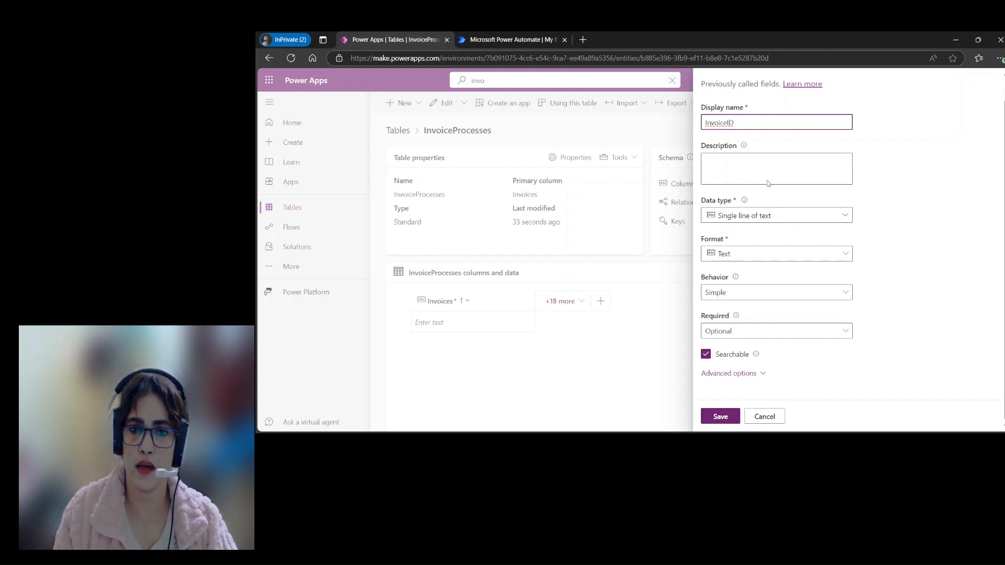
click(721, 417)
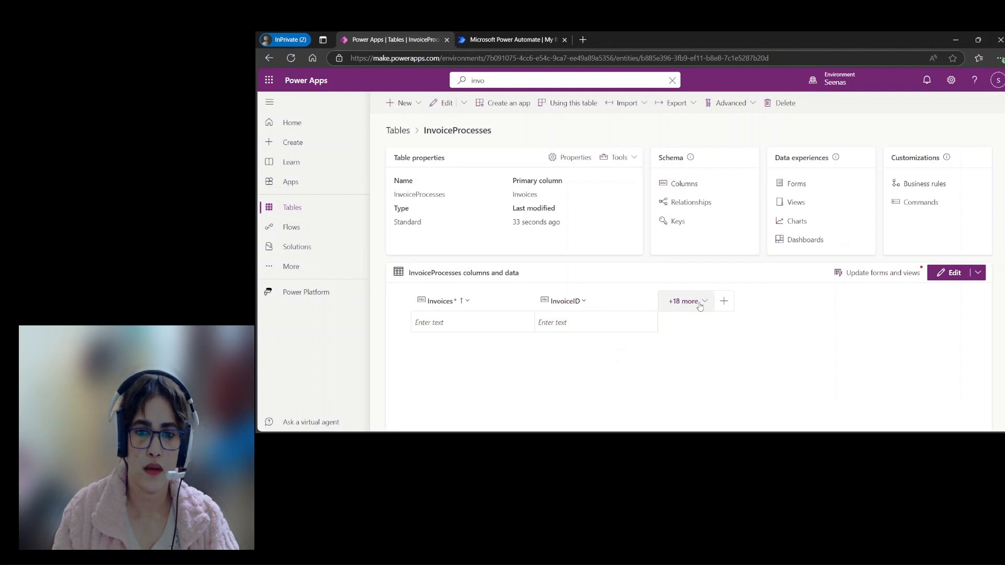
Step: Add a single-line text column named InvoiceTotal to the InvoiceProcesses table and save it
click(732, 302)
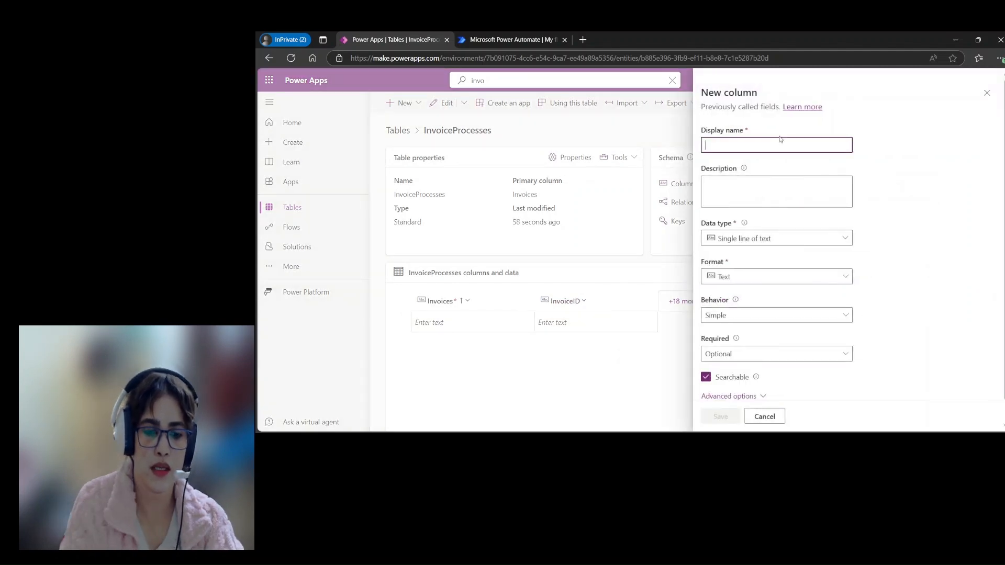
text(InvoiceTotal)
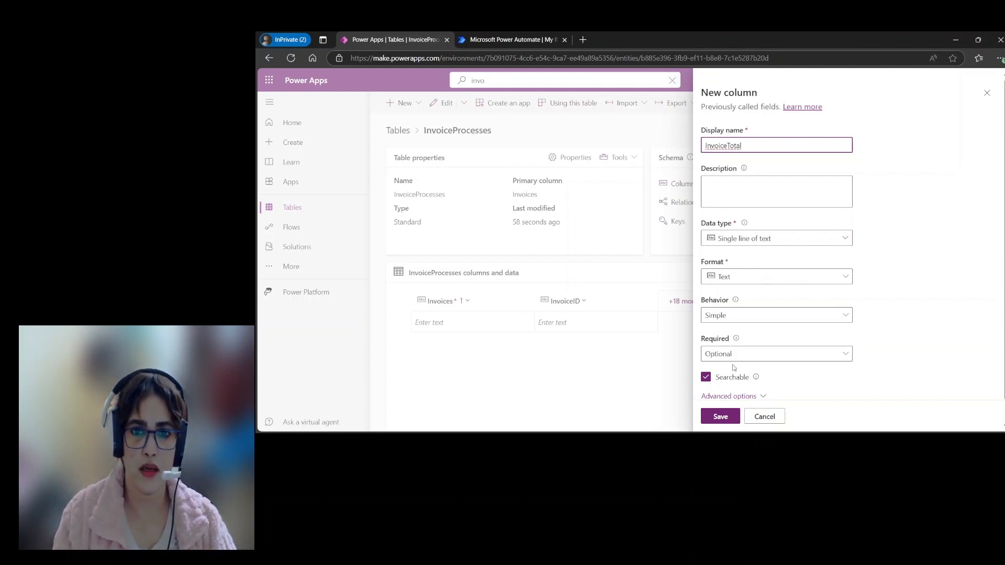
click(721, 417)
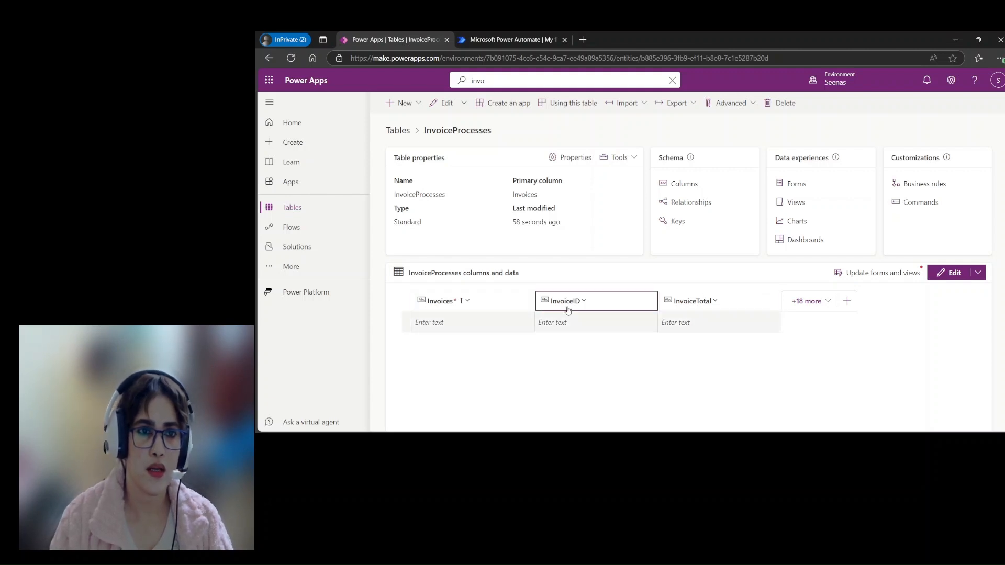
Step: Create a new app from the blank canvas page design in tablet format and skip the welcome dialog
click(292, 184)
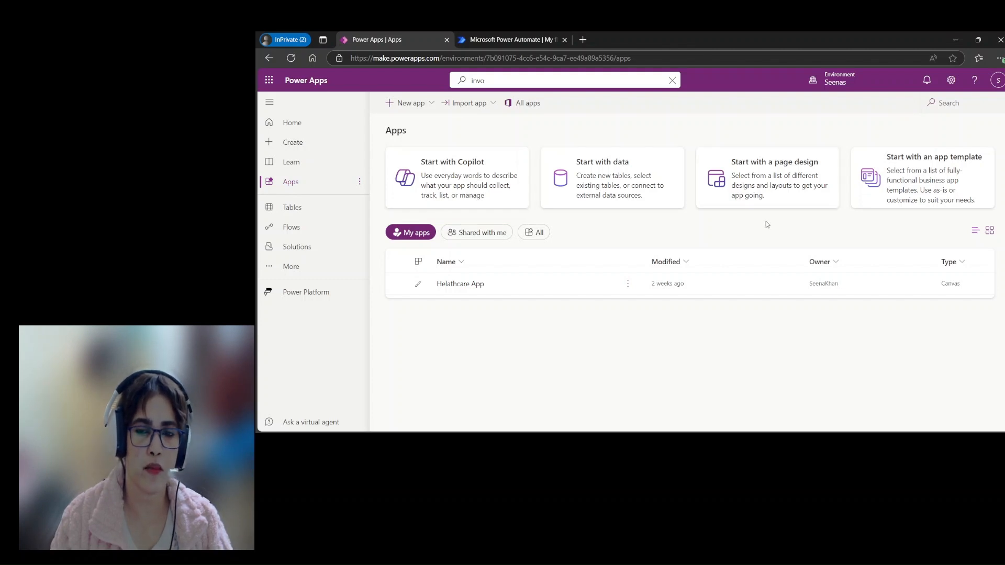
click(778, 186)
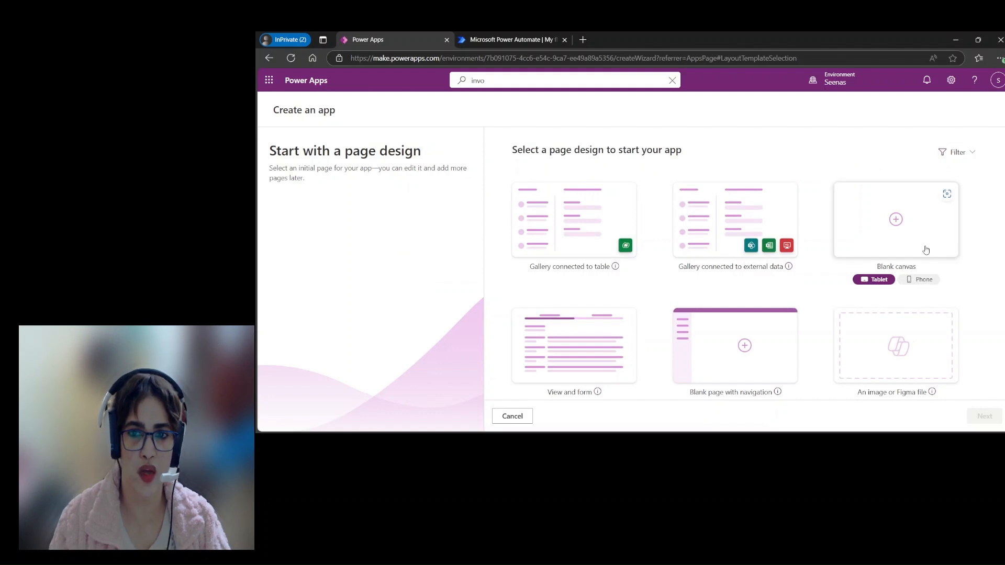
click(922, 245)
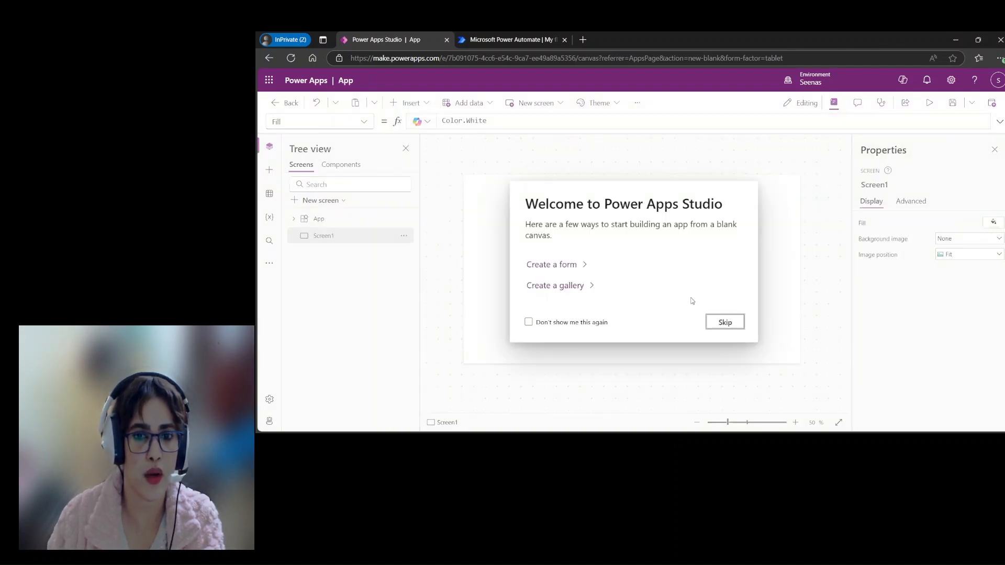
click(724, 322)
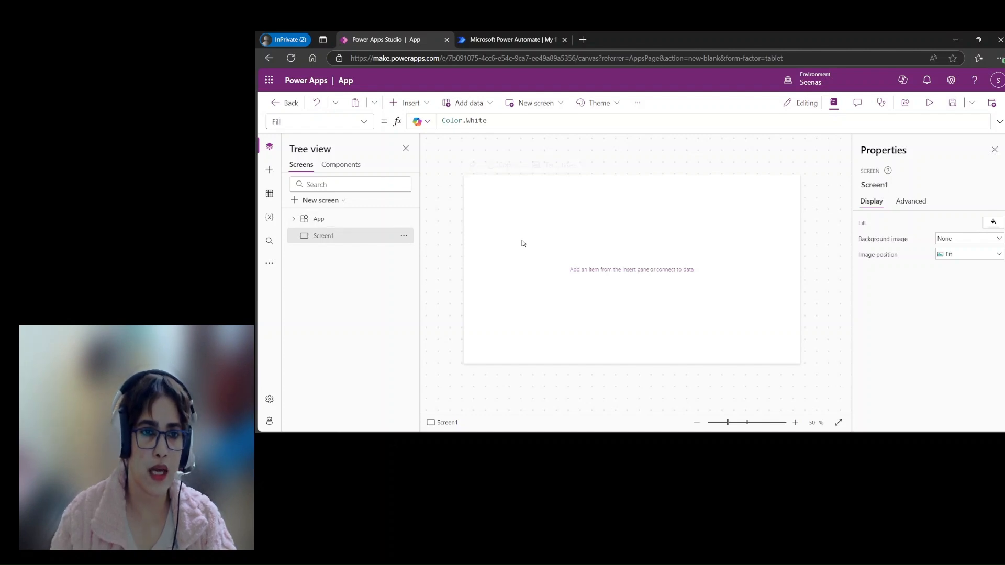
Step: Insert a text label on Screen1 and place it near the top centre, at about X 543, Y 30
click(425, 104)
click(425, 163)
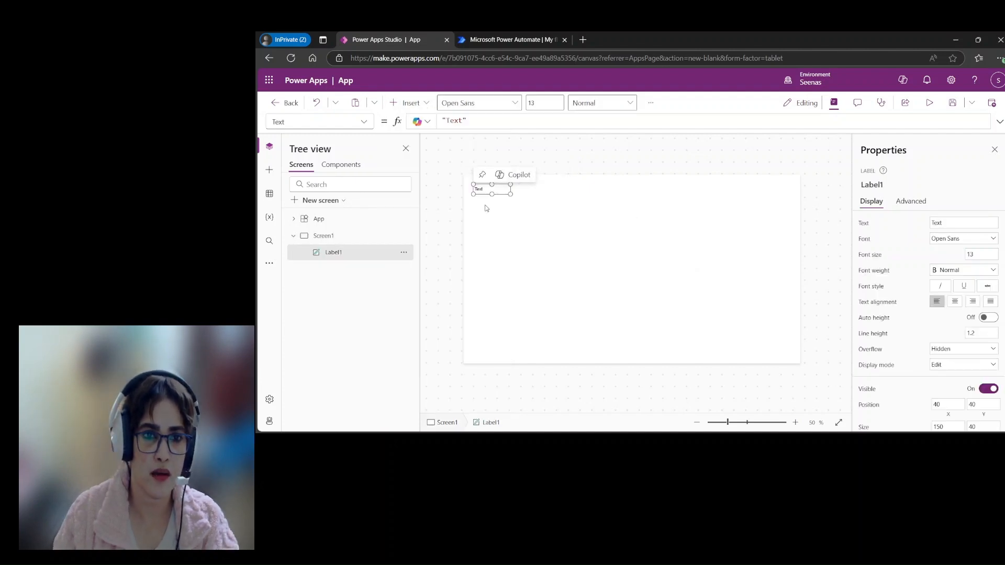
drag(498, 188, 622, 187)
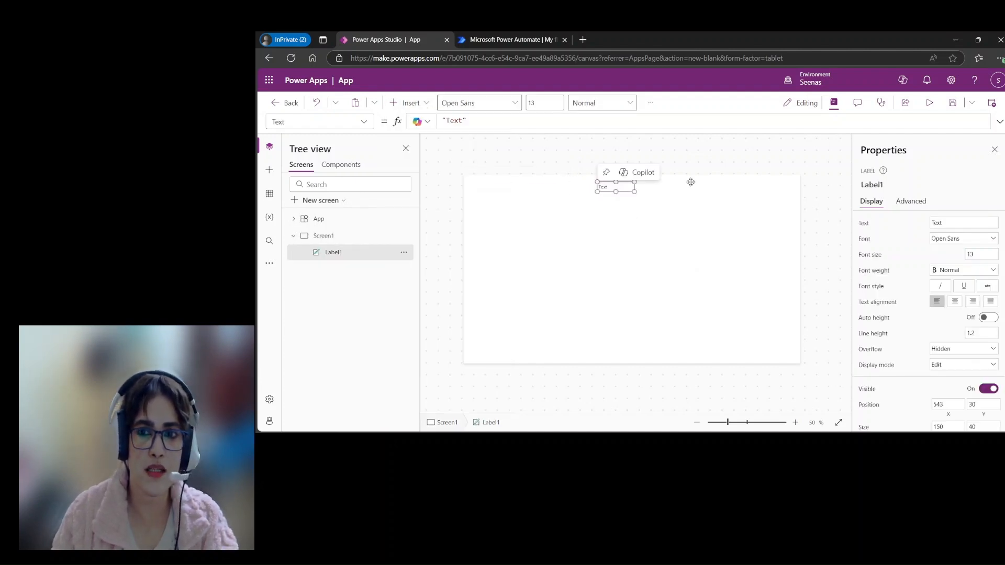
Step: Set the label's text to "Invoices Details"
double_click(939, 223)
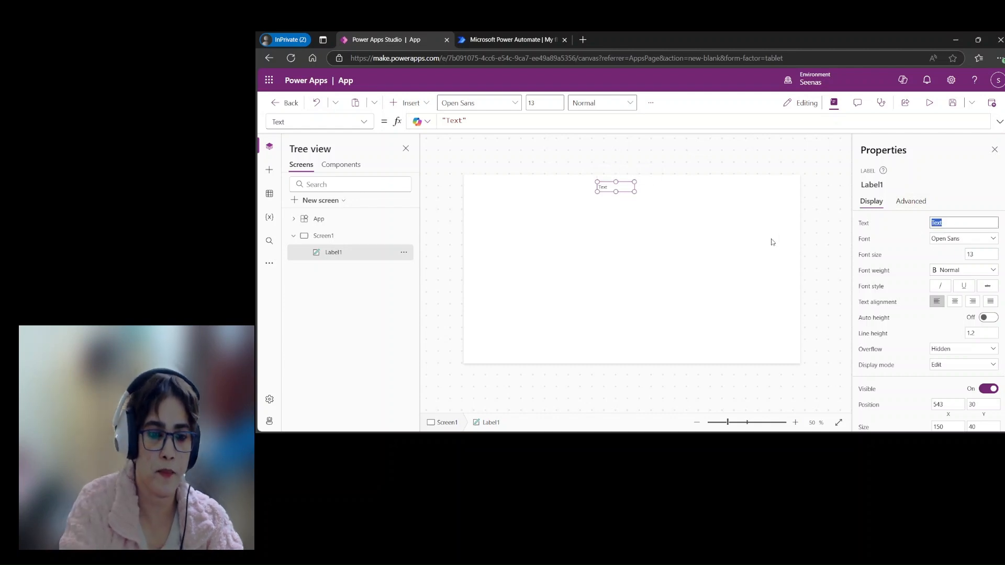
text(Invoic)
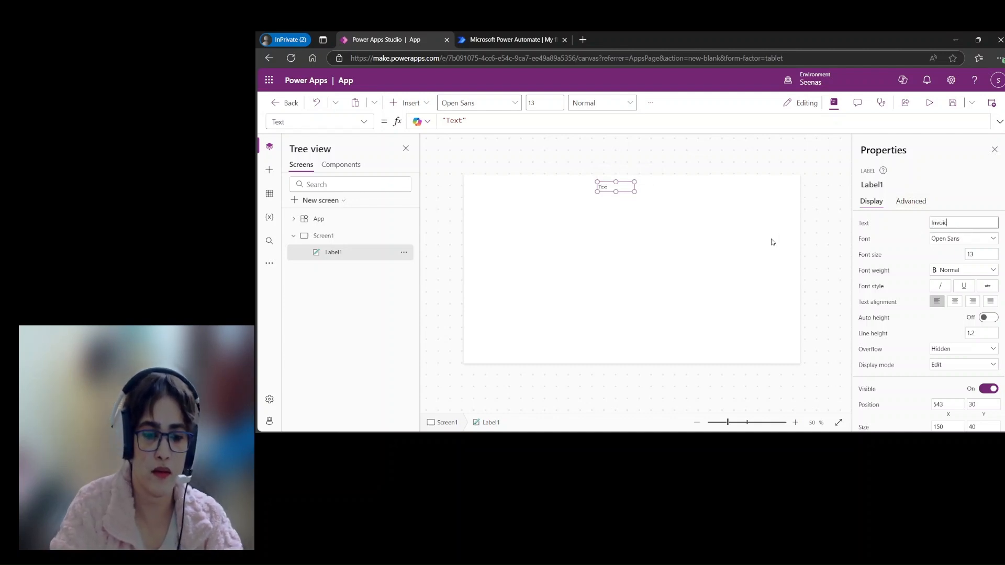
text(es Details)
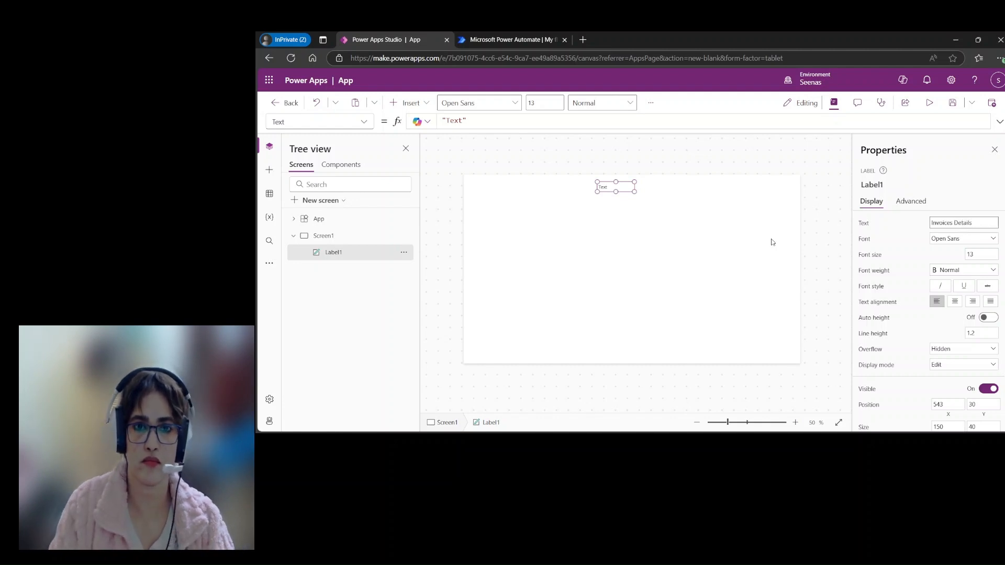
click(666, 269)
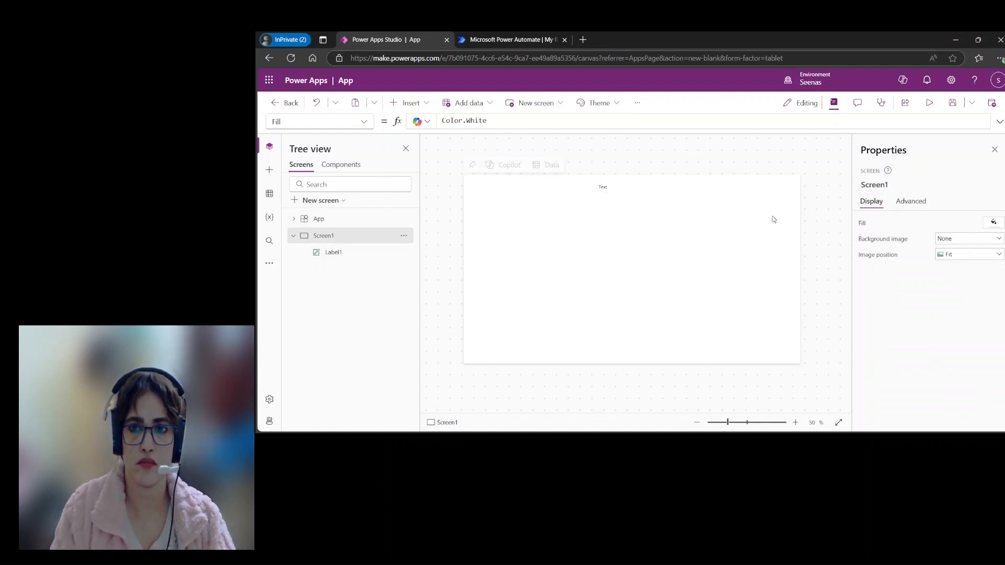
Step: Format the Invoices Details label in Open Sans with bold weight and font size 30
click(604, 189)
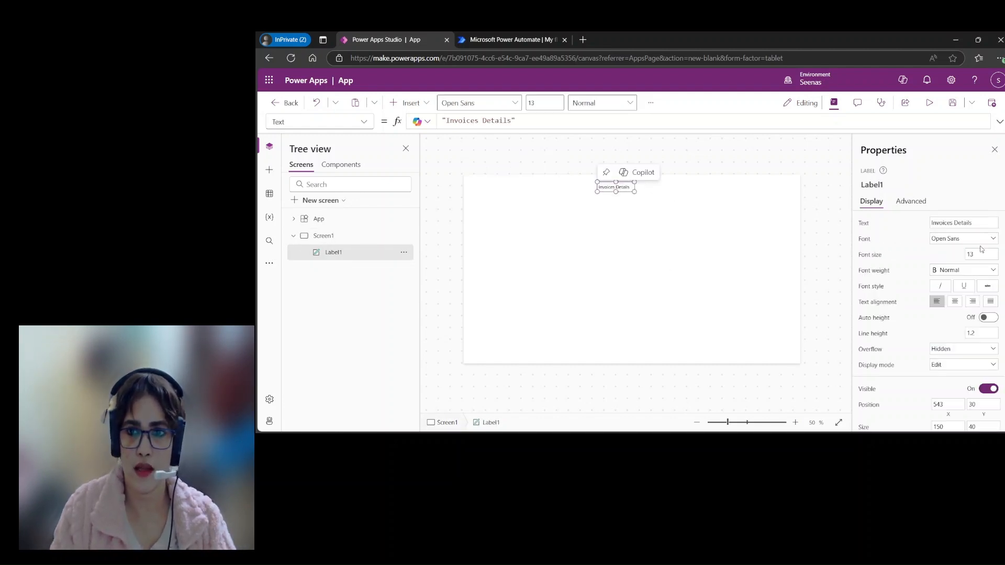
click(994, 240)
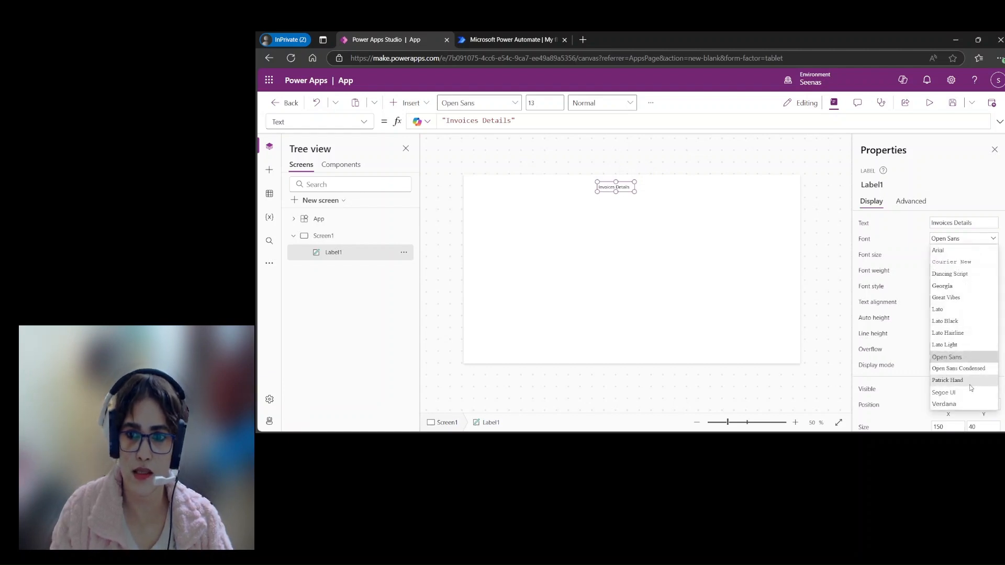
click(953, 358)
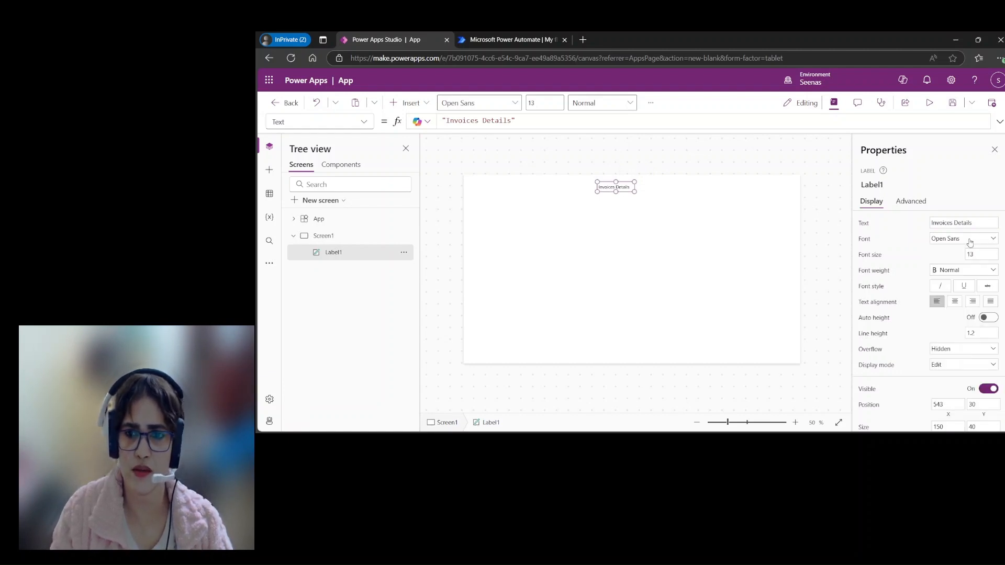
click(992, 270)
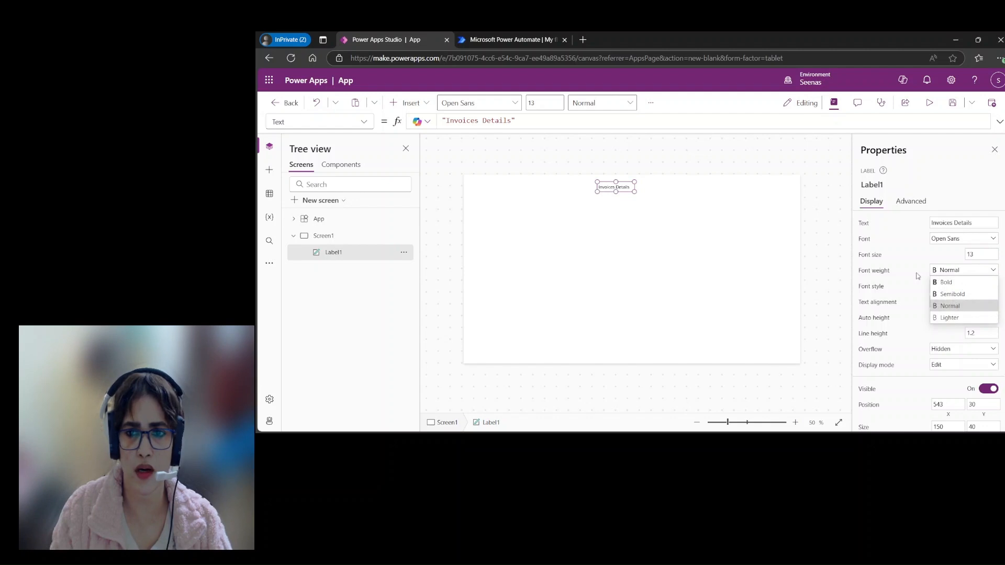
click(950, 283)
double_click(989, 256)
text(20)
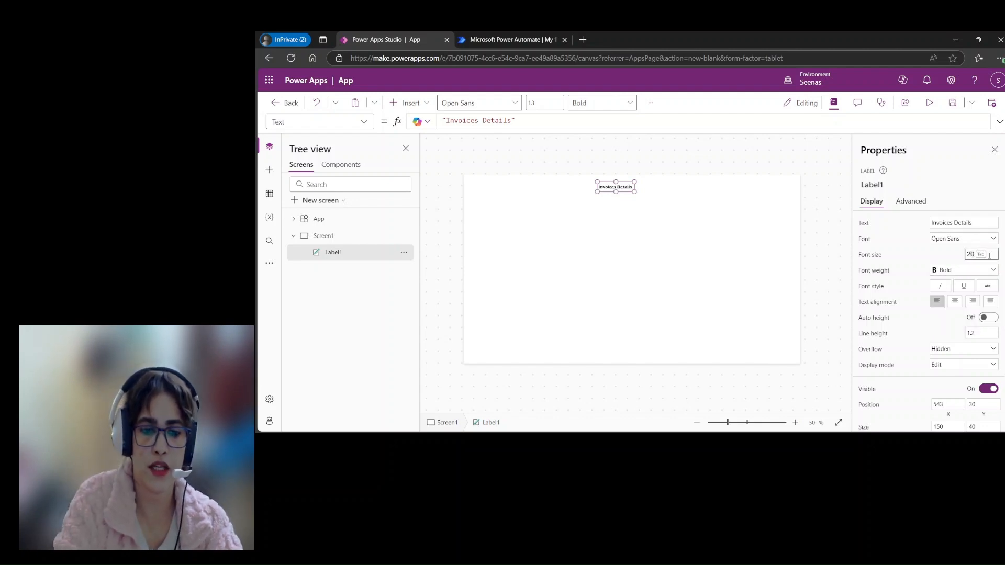
key(BackSpace)
text(40)
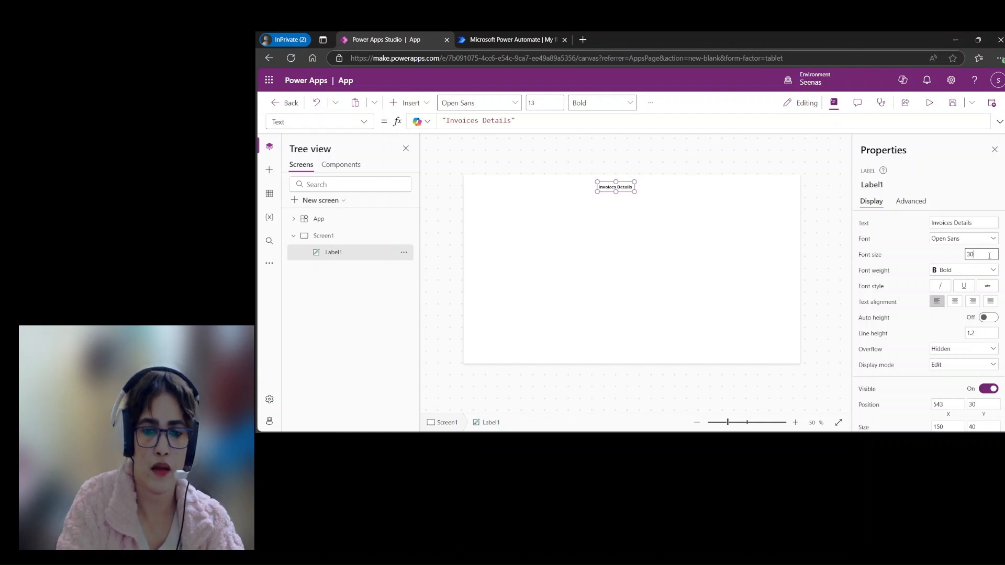
click(731, 293)
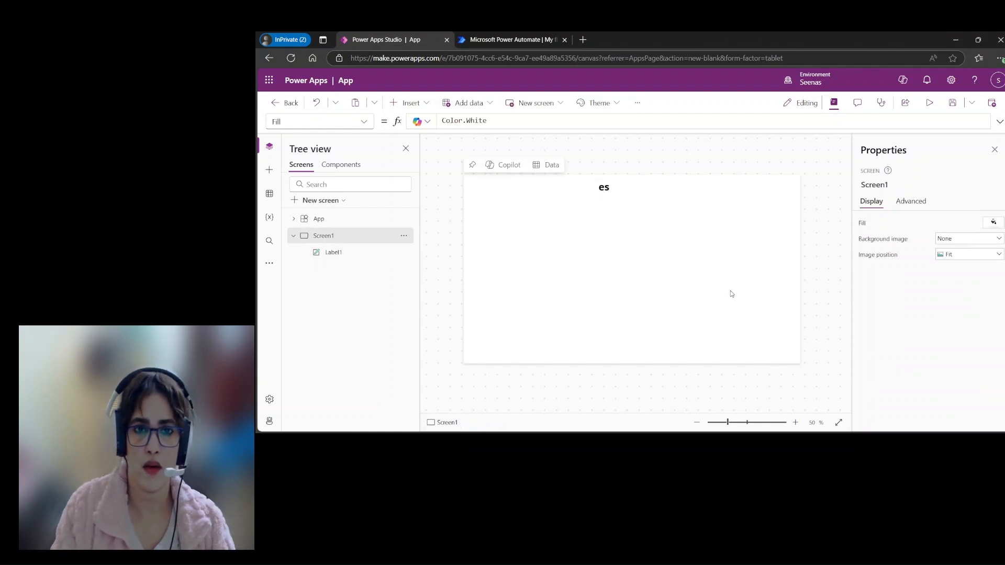
Step: Stretch the Invoices Details label across the full screen width at the top, about 1366 by 120, and centre its text
click(606, 187)
drag(634, 192, 767, 205)
drag(598, 193, 464, 193)
drag(766, 193, 799, 191)
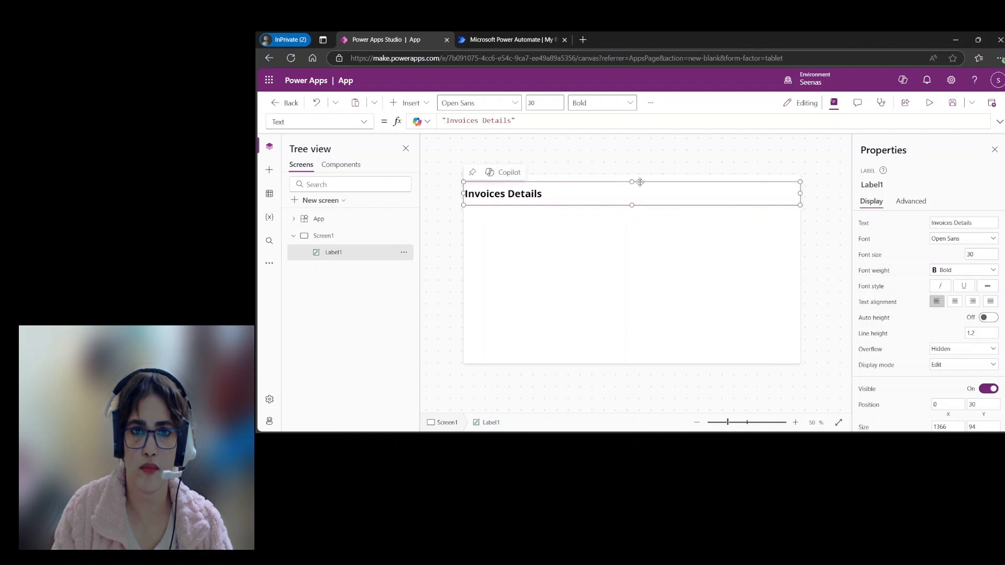
drag(631, 181, 631, 175)
click(955, 301)
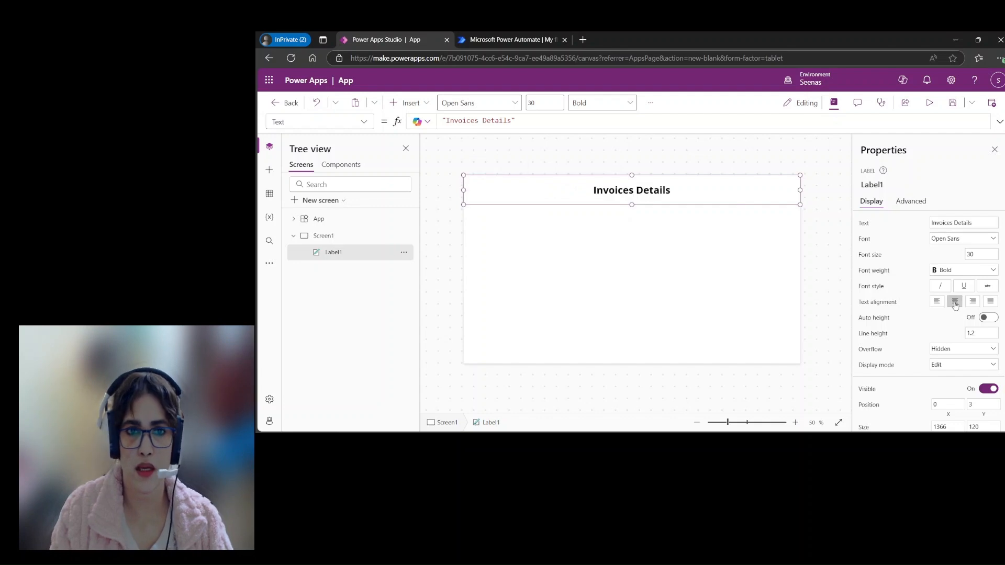
Step: Fill the Invoices Details label's background with the very pale blue-grey theme colour
scroll(930, 321, down, 5)
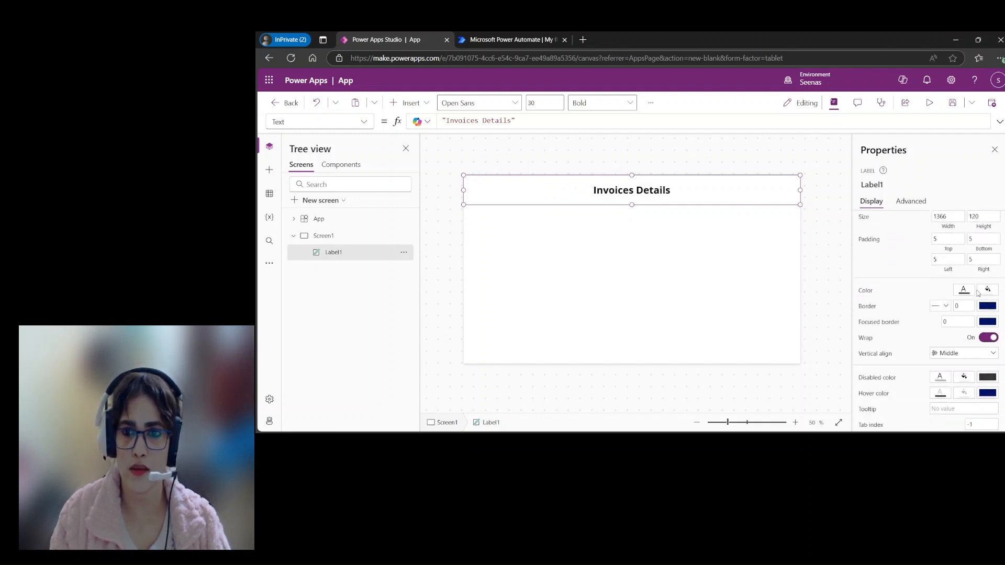
click(988, 291)
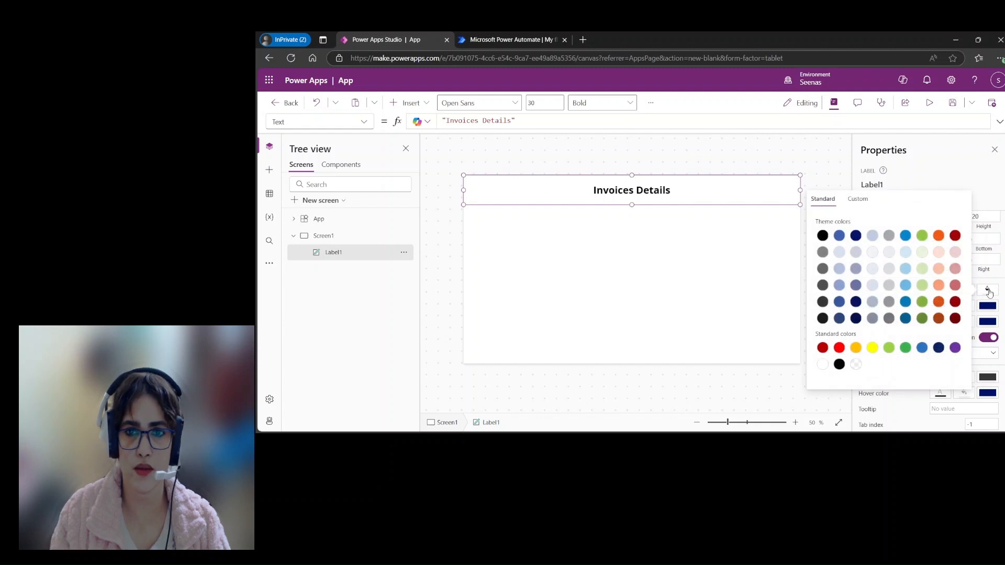
click(905, 253)
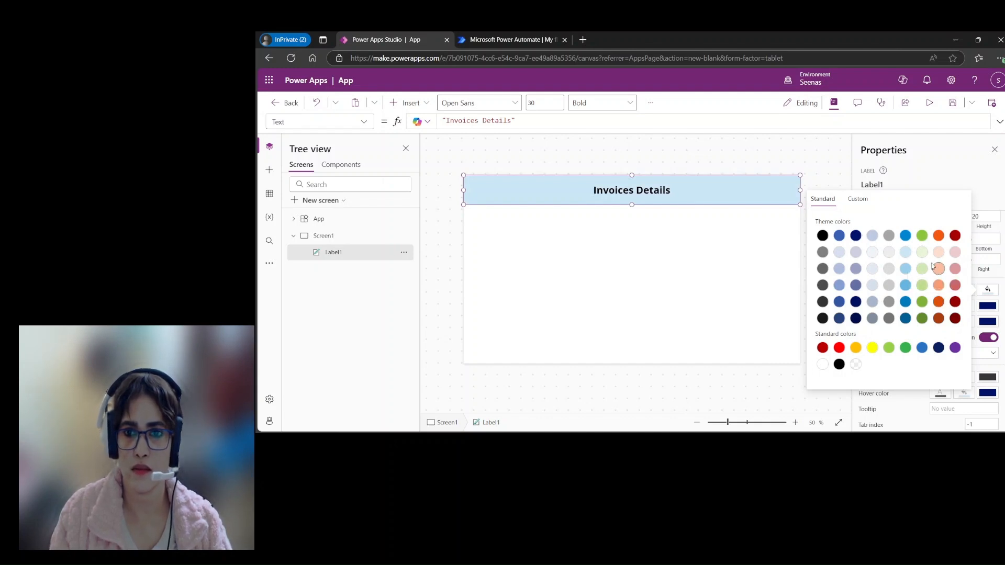
click(872, 255)
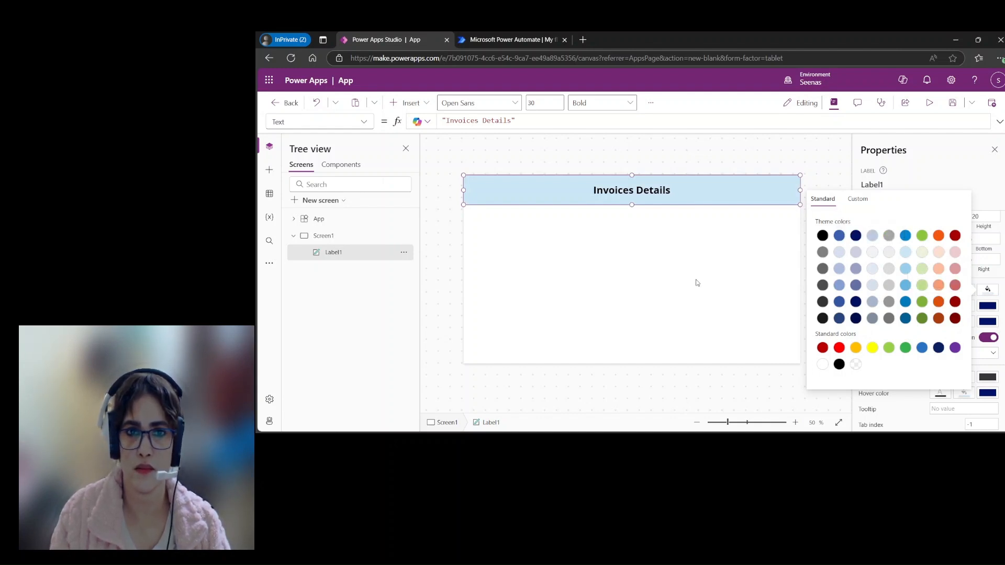
click(696, 280)
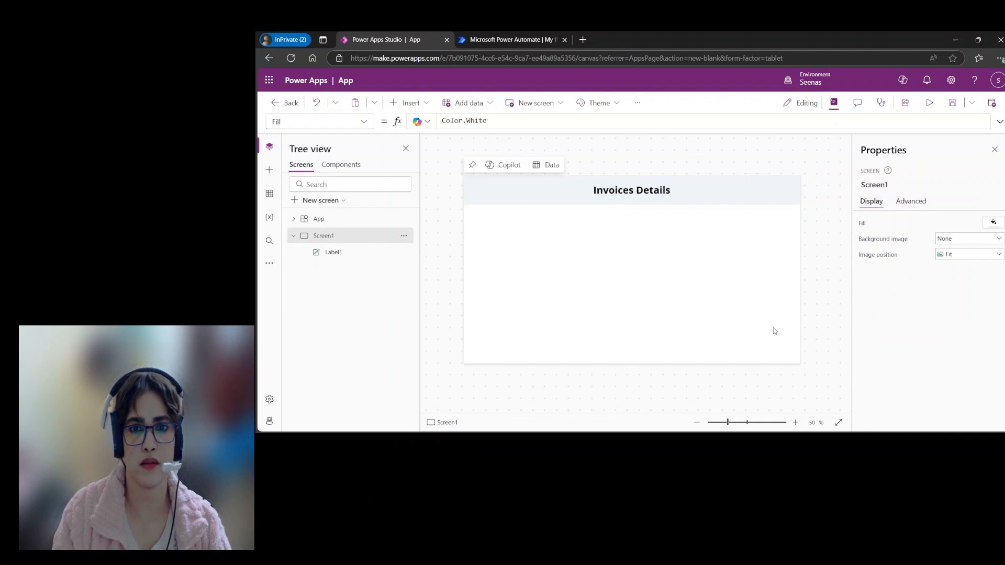
click(719, 203)
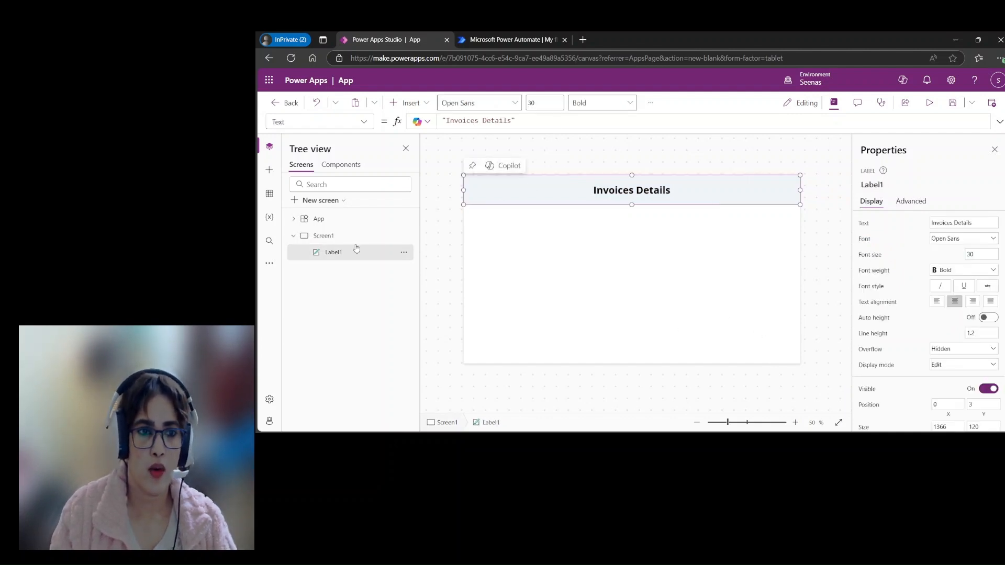
Step: Insert an Add picture control and size it to about 634 by 642 below the header, at X 0, Y 123
click(411, 103)
click(413, 323)
scroll(432, 293, down, 4)
click(428, 269)
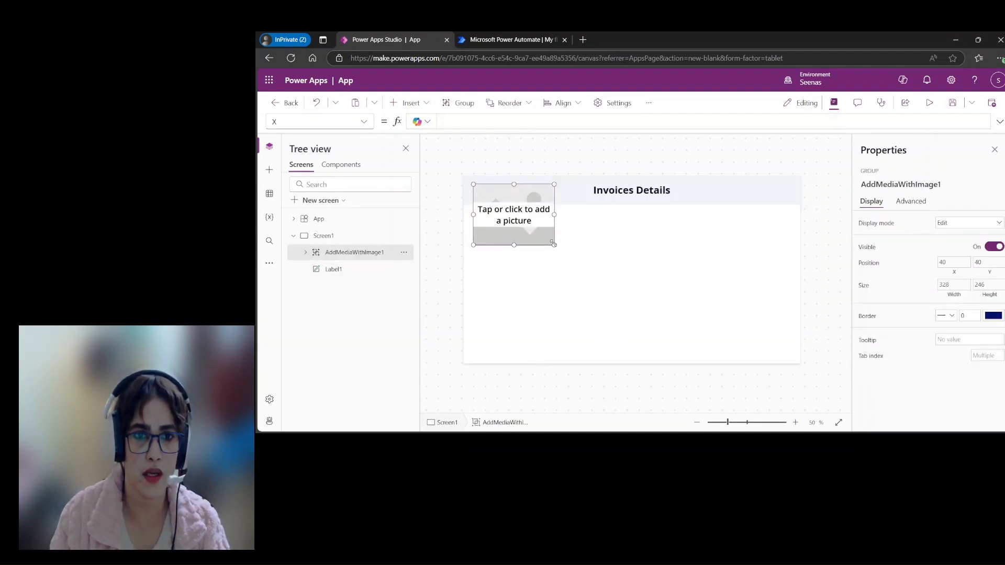
drag(543, 214, 619, 361)
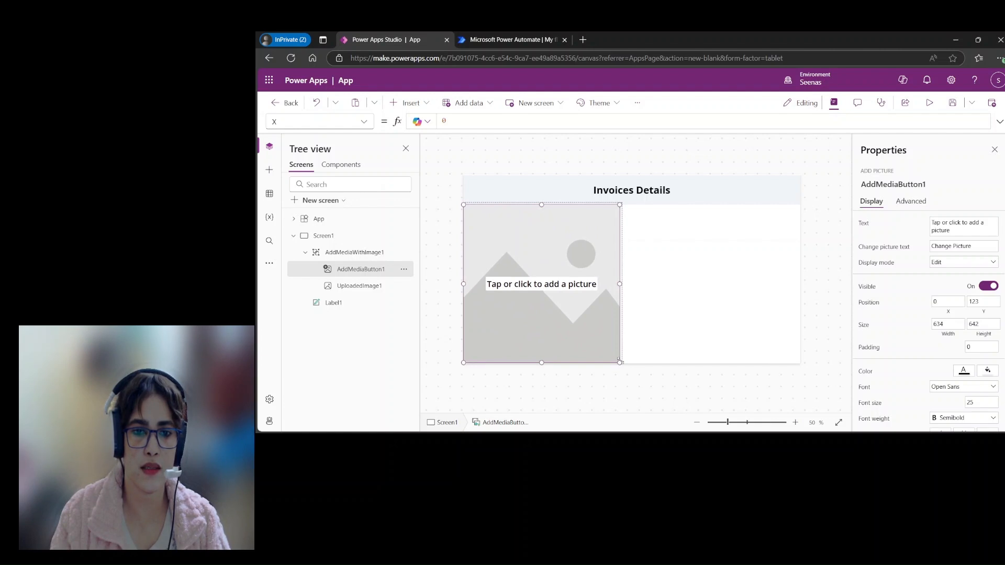
click(719, 346)
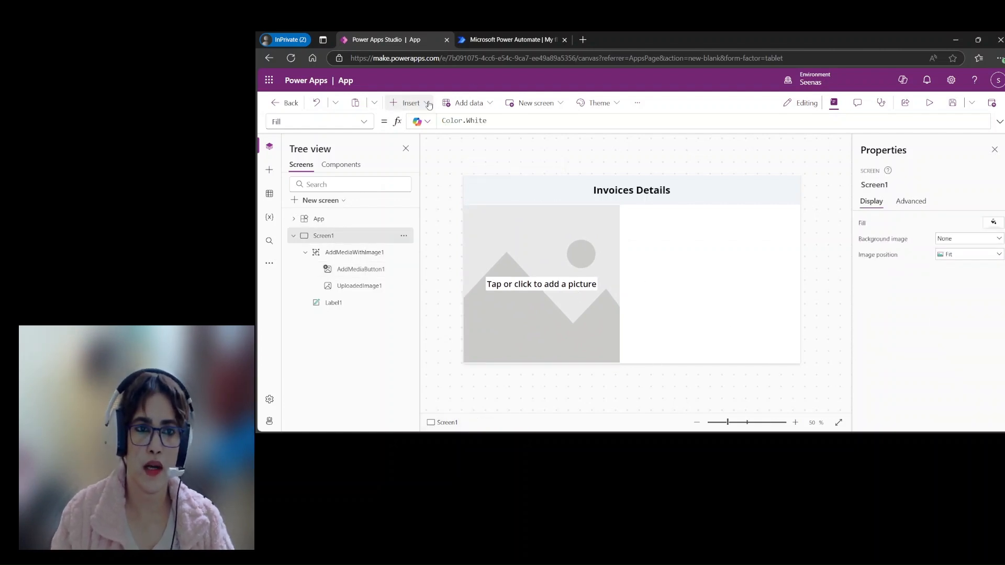
Step: Insert a text label beside the picture control at about X 723, Y 267, and set its text to "Invoice ID"
click(427, 104)
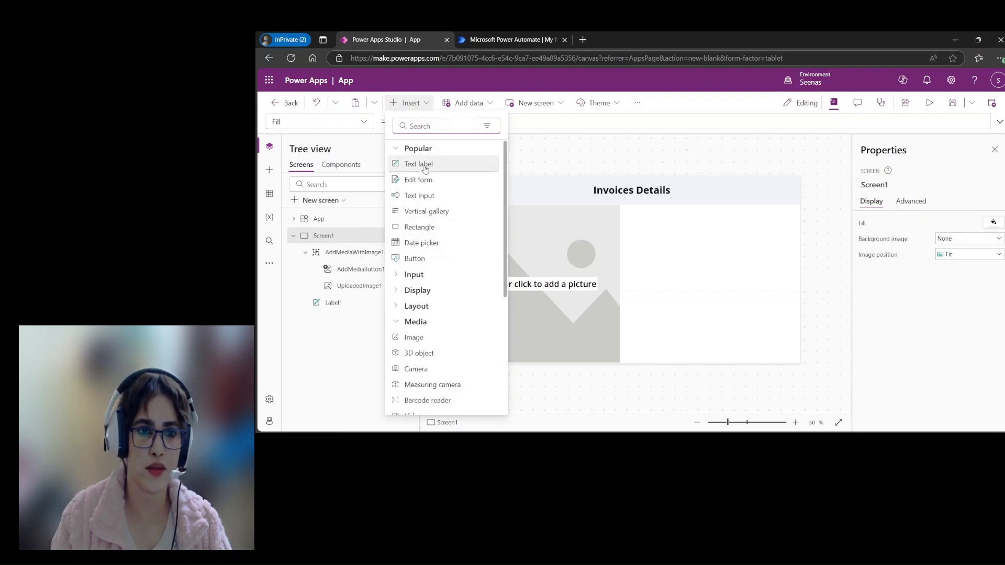
click(637, 227)
drag(504, 187, 668, 243)
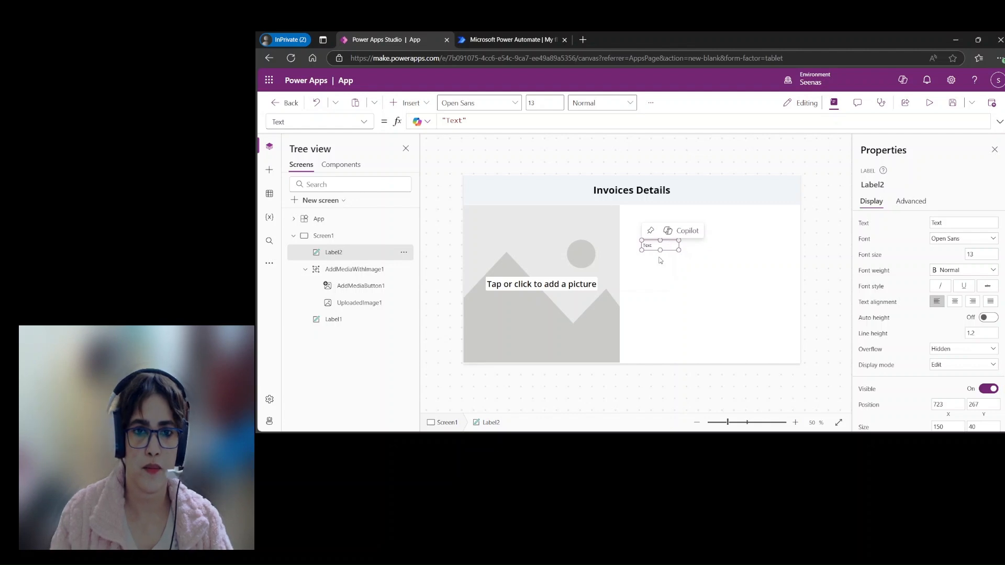
double_click(658, 247)
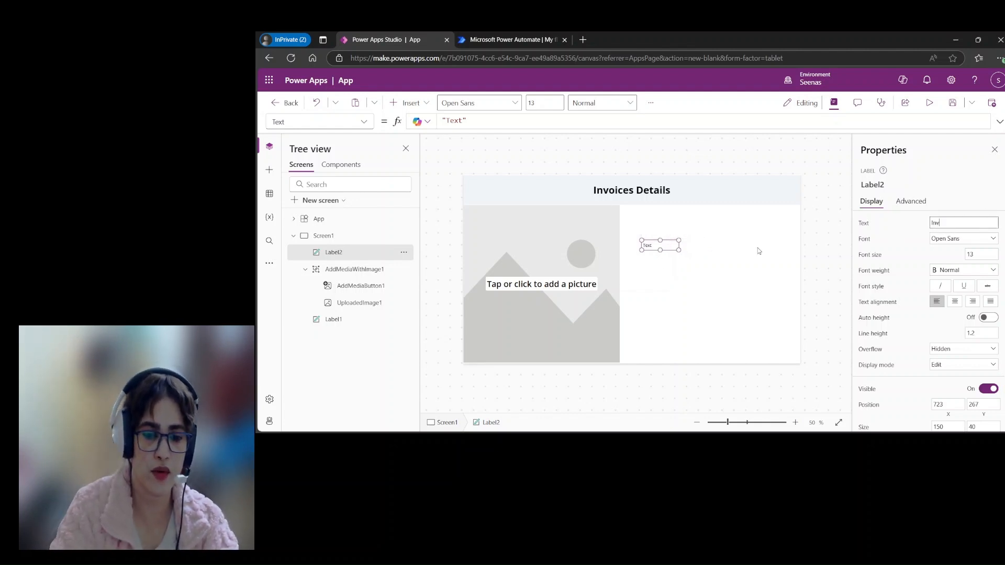
text(Invoice ID)
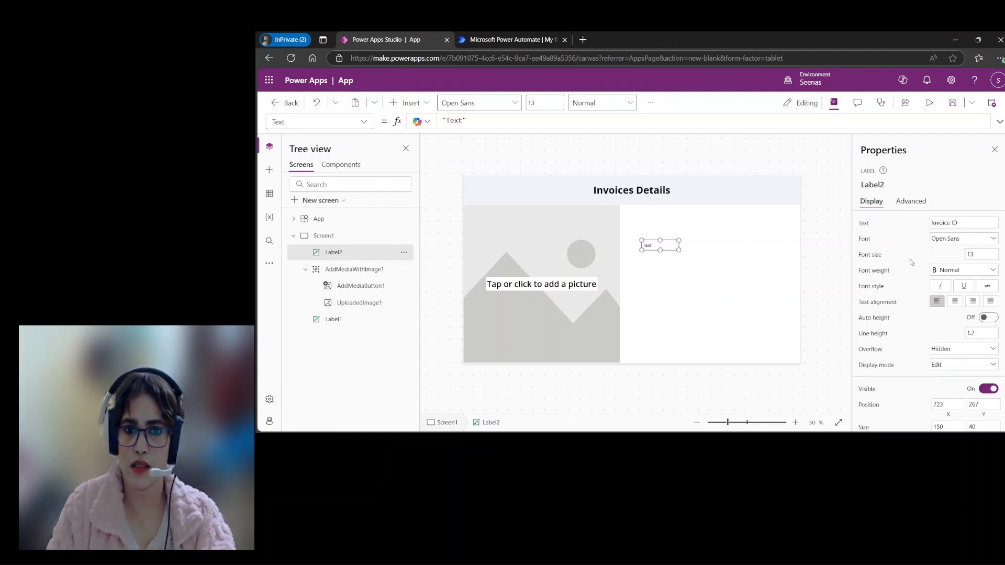
Step: Format the Invoice ID label with font size 20 and bold weight
click(984, 255)
text(20)
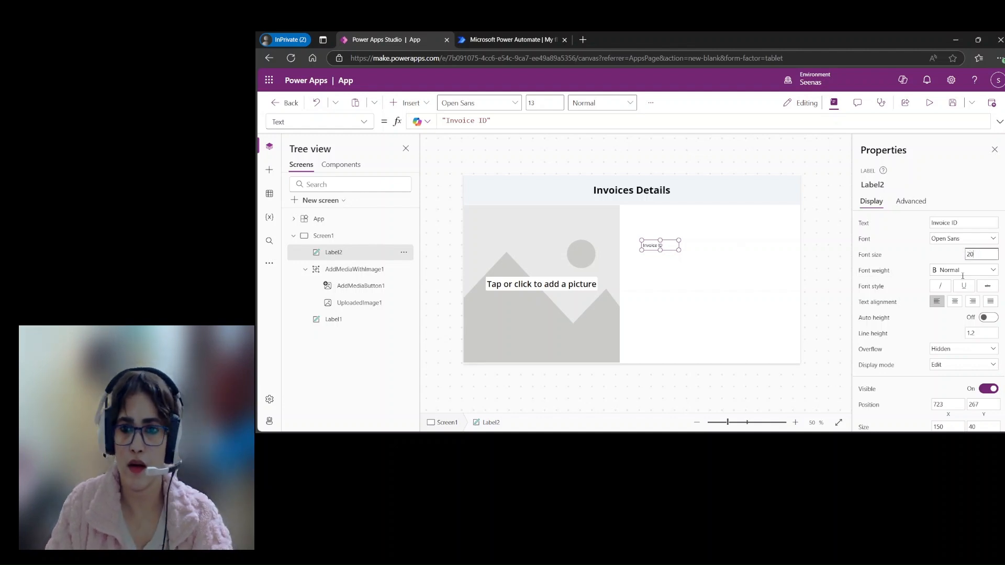
click(953, 271)
click(947, 280)
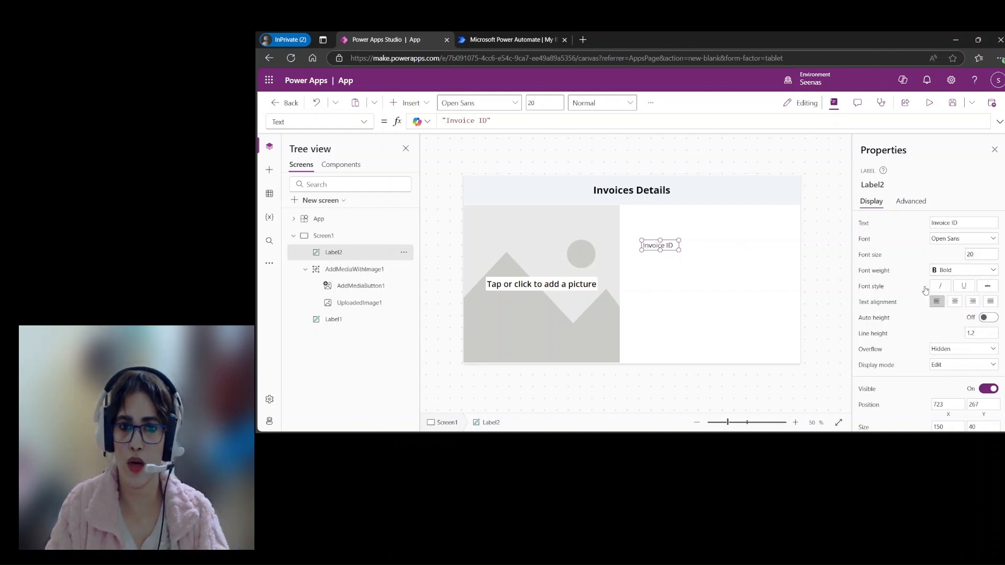
click(704, 292)
Step: Duplicate the Invoice ID label, place the copy below it at about X 723, Y 335, and set its text to "Invoice Total"
click(672, 248)
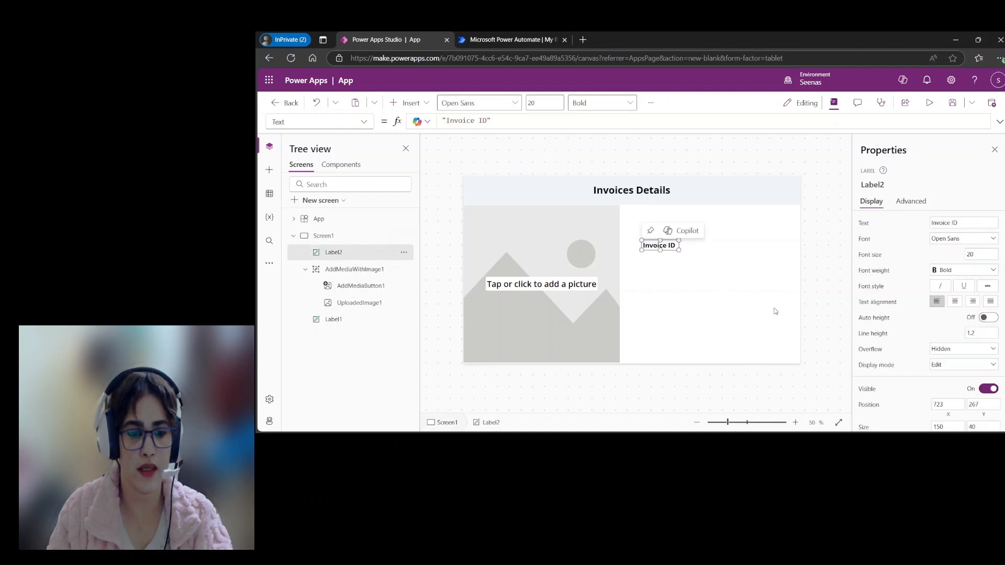
click(704, 316)
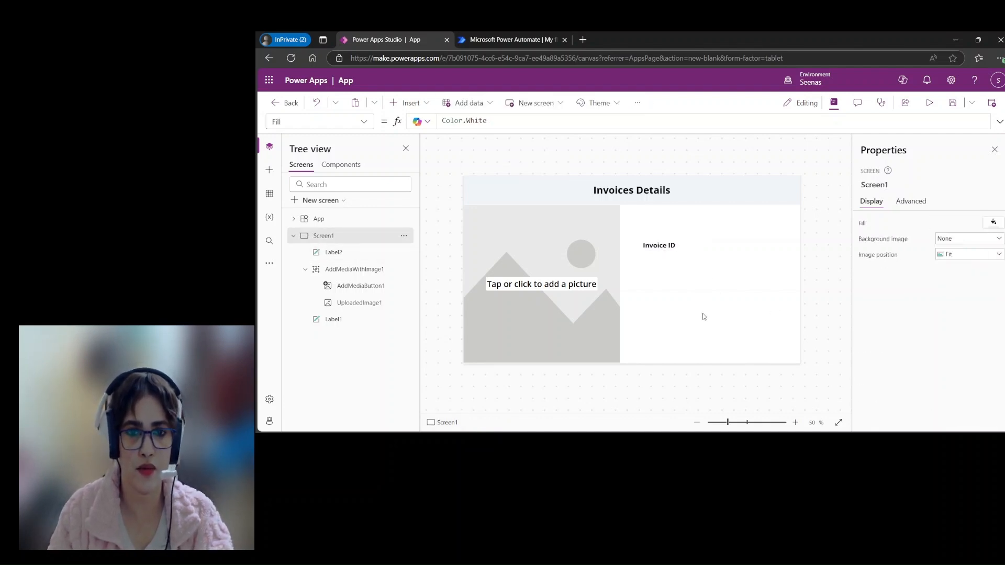
key(ctrl+v)
drag(676, 251, 676, 264)
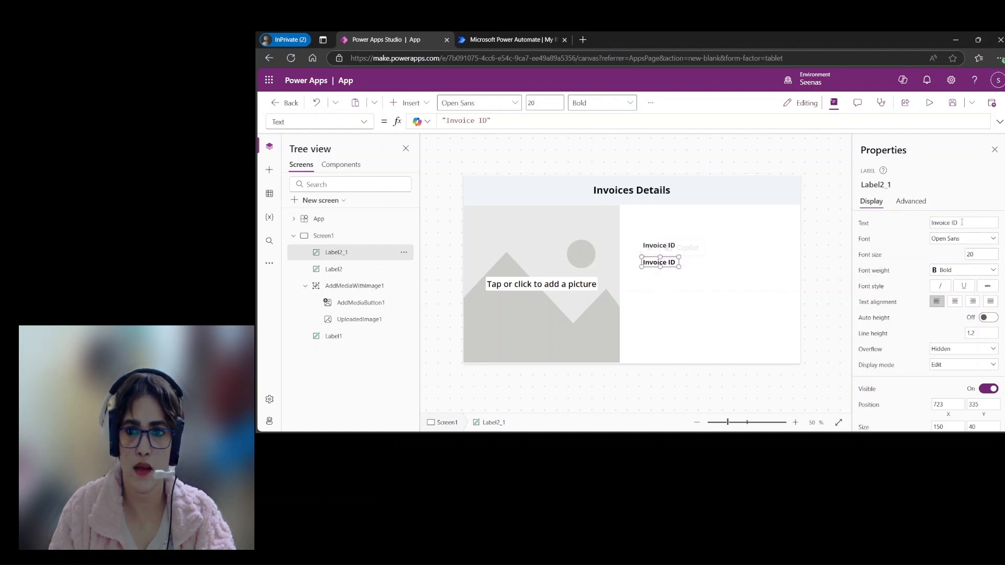
text(I)
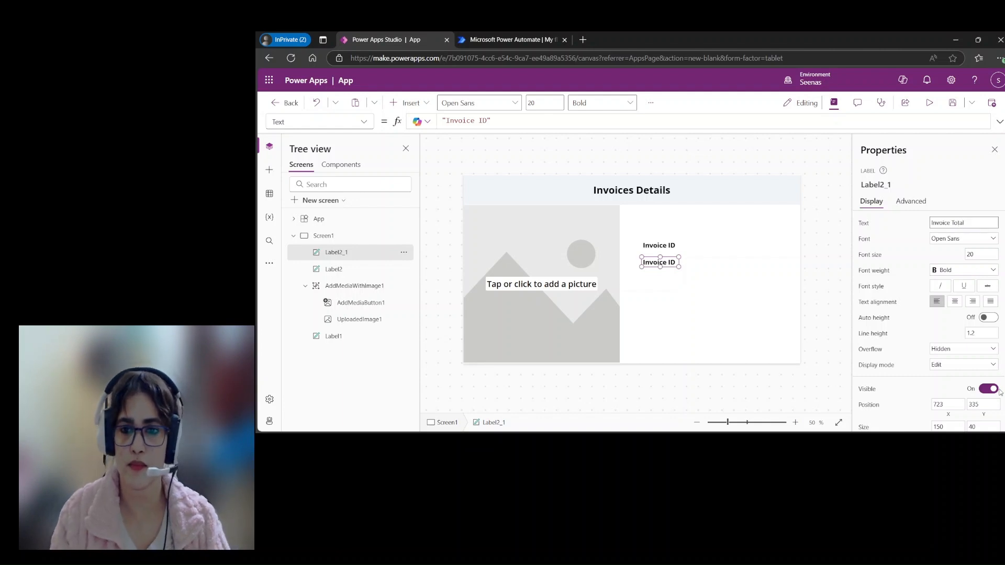
Step: Resize the Invoice Total label to about 242 by 30 so its text fits on one line
click(742, 295)
click(663, 263)
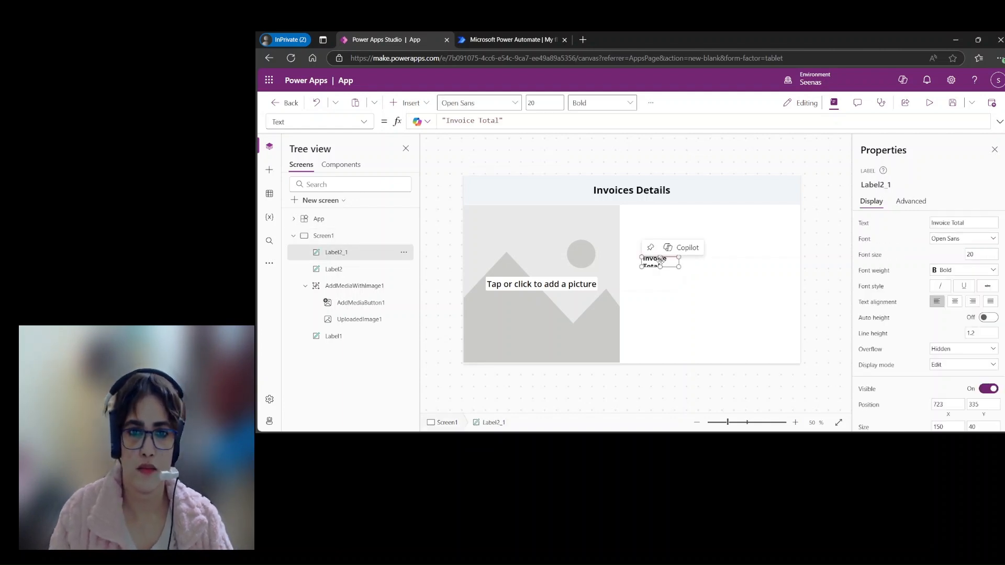
drag(677, 265, 701, 263)
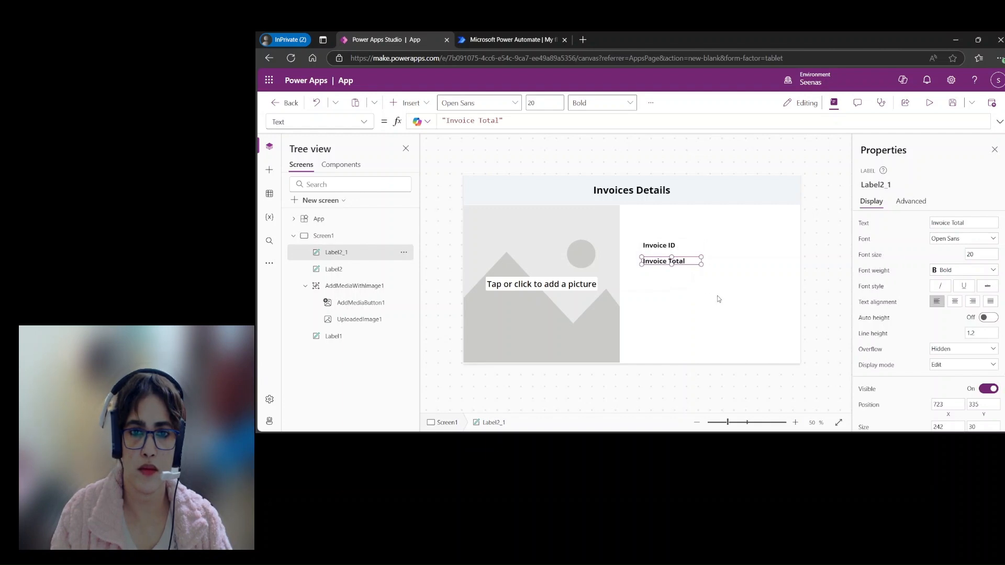
click(690, 306)
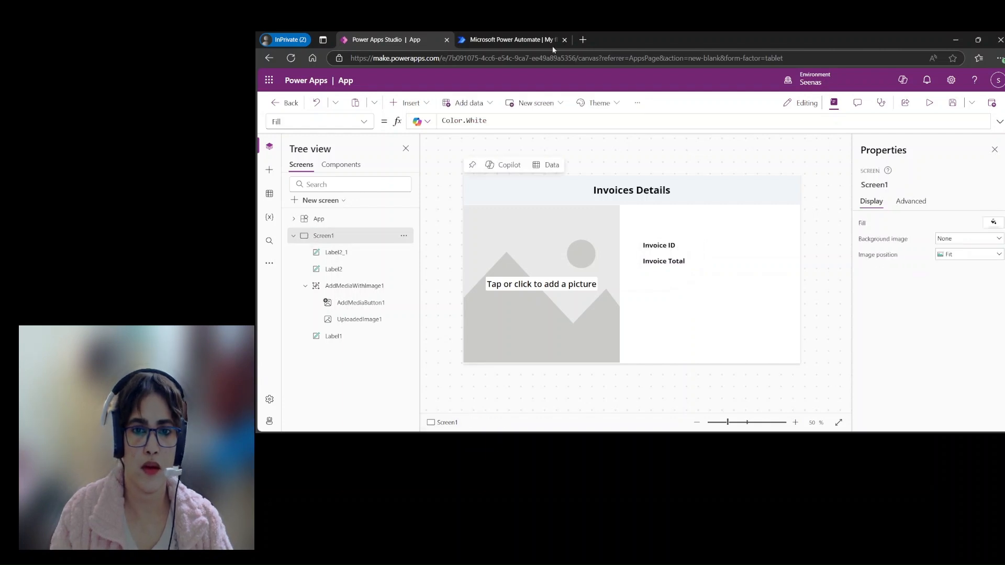
Step: Insert a text input and place it beside the Invoice ID label, aligned with its row
click(428, 105)
click(427, 198)
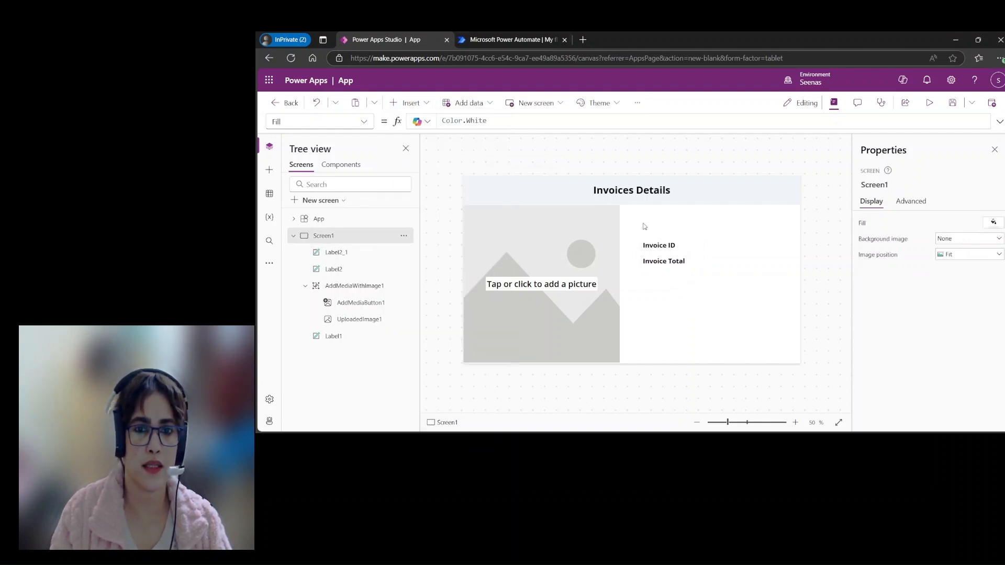
drag(529, 190, 756, 245)
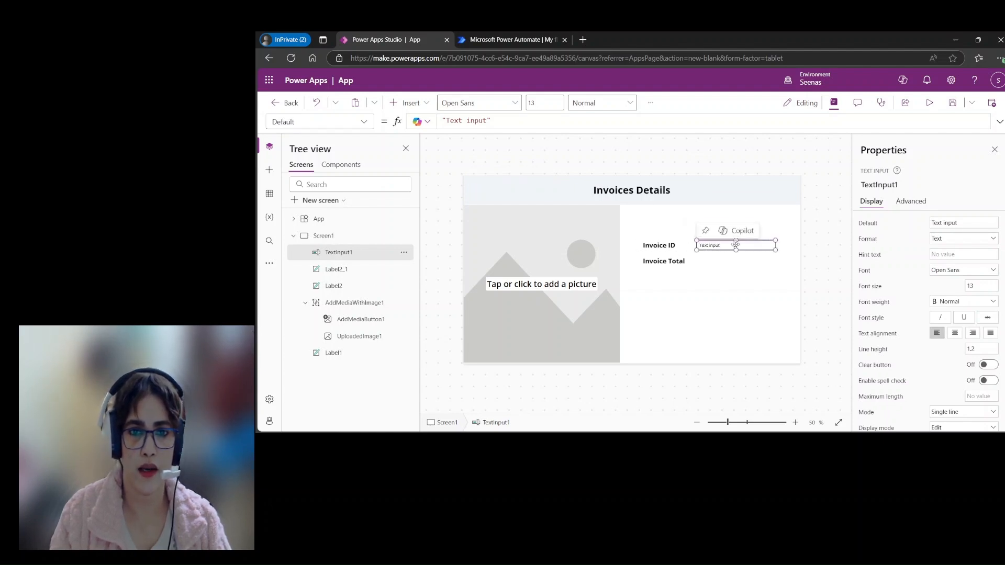
Step: Duplicate the Invoice ID text input and align the copy beside the Invoice Total label
click(744, 288)
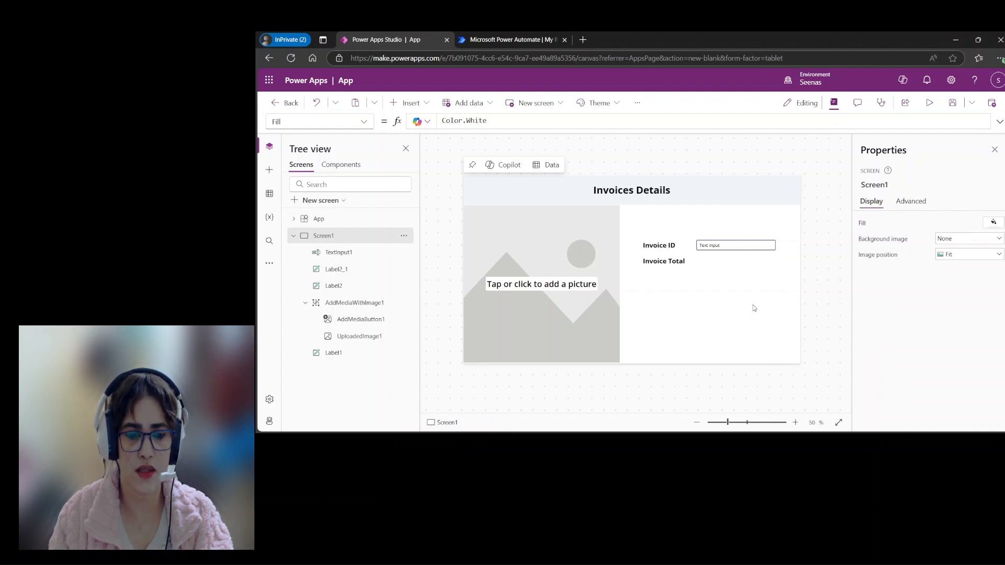
key(ctrl+v)
drag(736, 256, 733, 263)
click(782, 331)
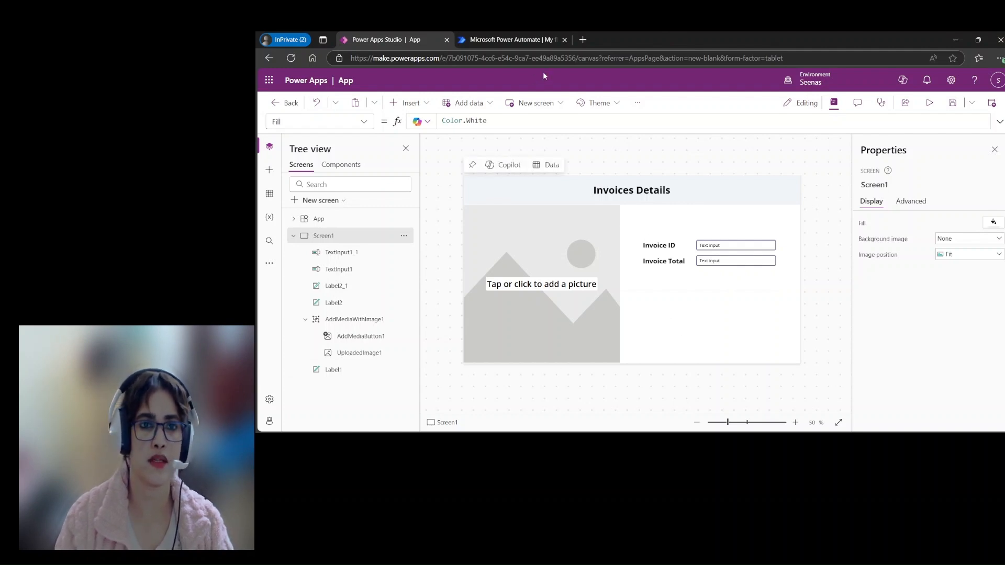
Step: Switch to Power Automate and create an unnamed instant cloud flow with the "When Power Apps calls a flow (V2)" trigger
click(517, 40)
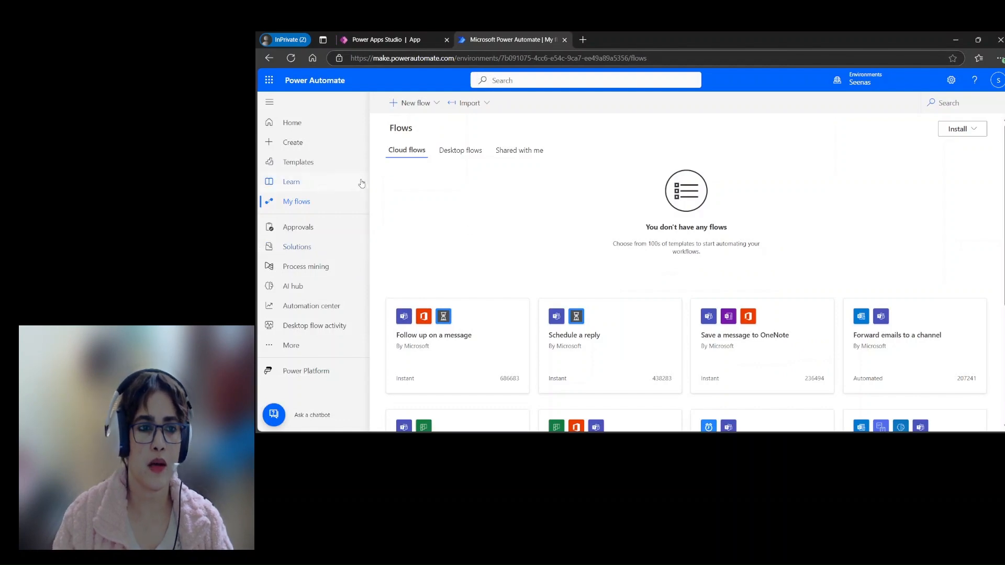
click(438, 104)
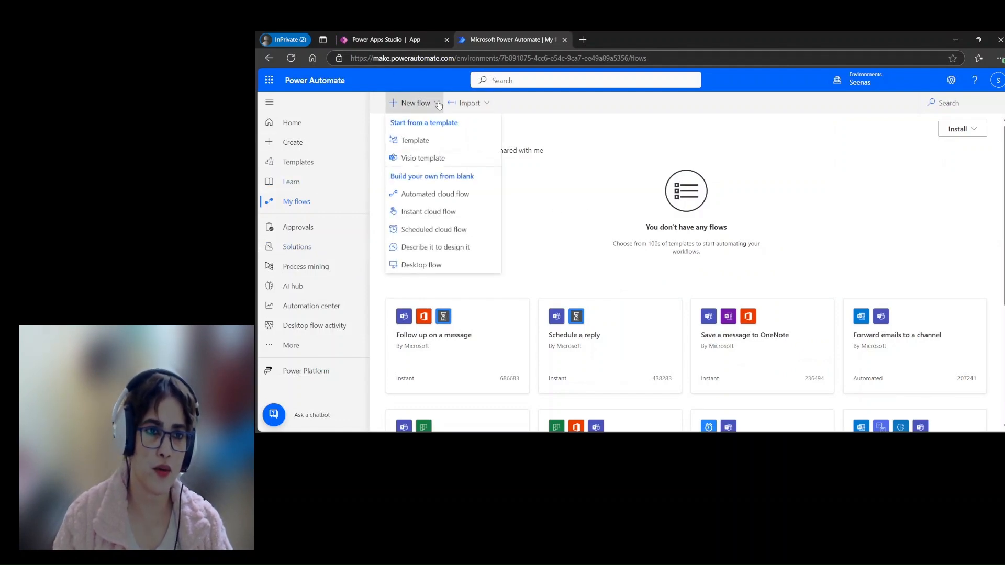
click(426, 212)
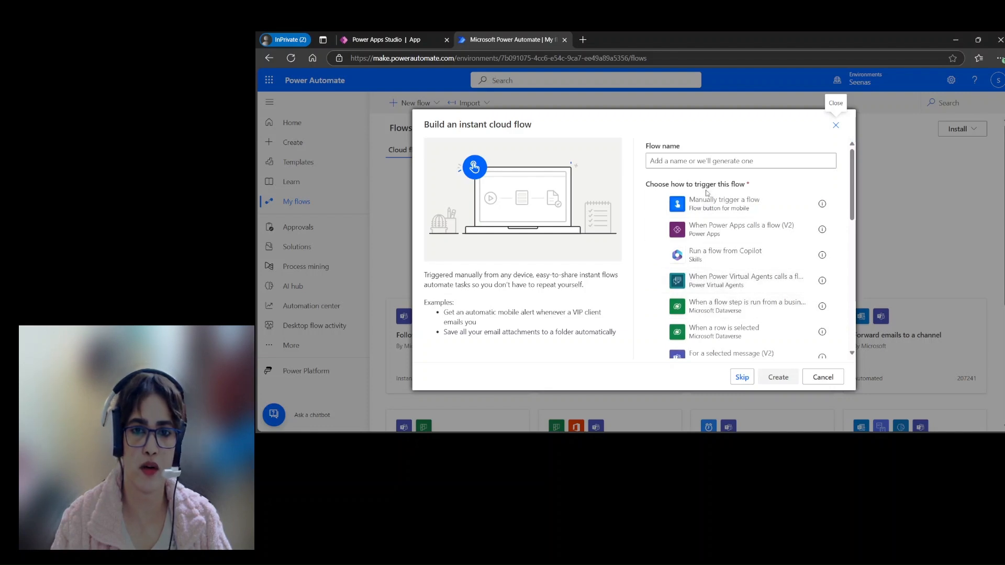
click(733, 233)
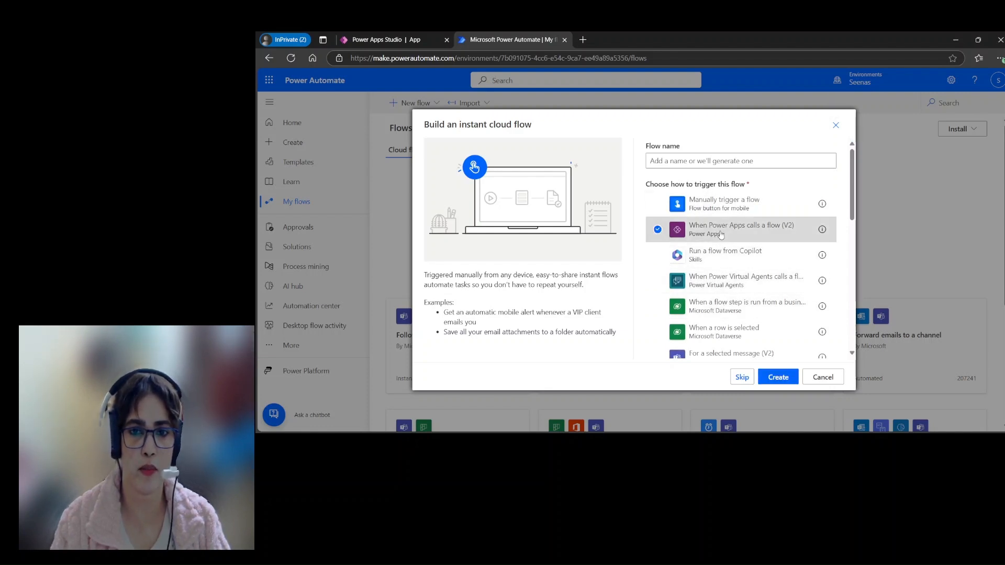
click(778, 378)
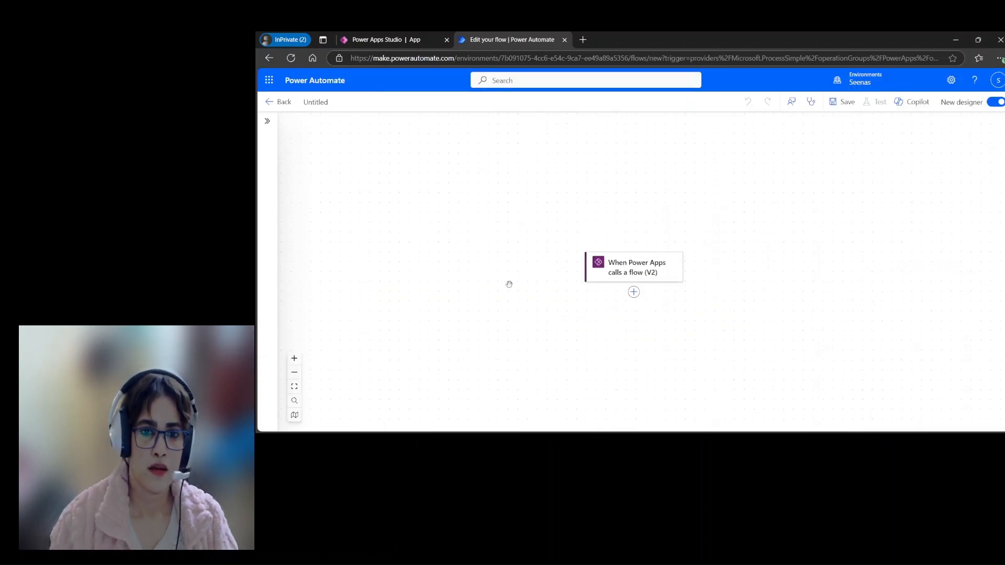
Step: Add a File input to the "When Power Apps calls a flow (V2)" trigger
click(636, 274)
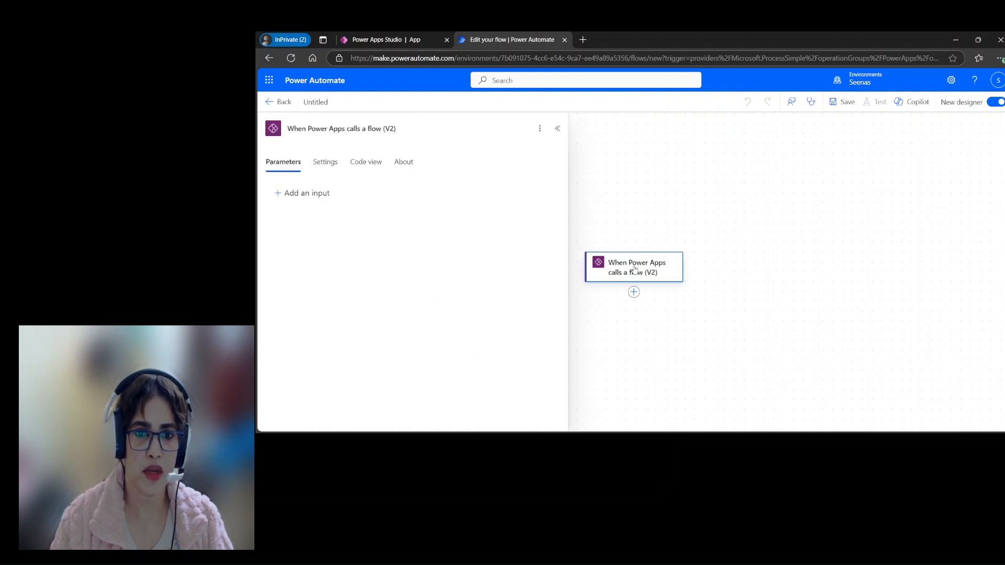
click(319, 193)
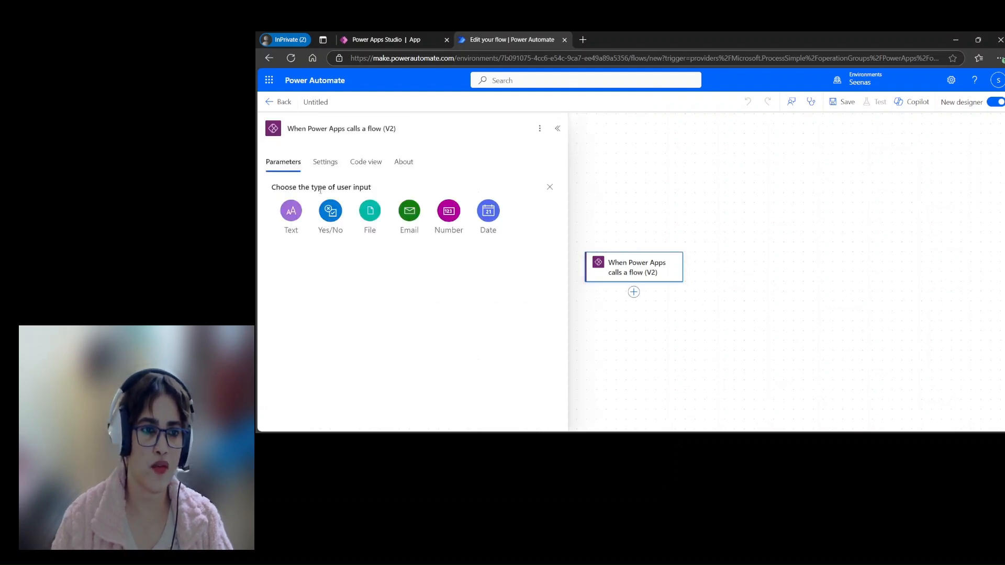
click(364, 216)
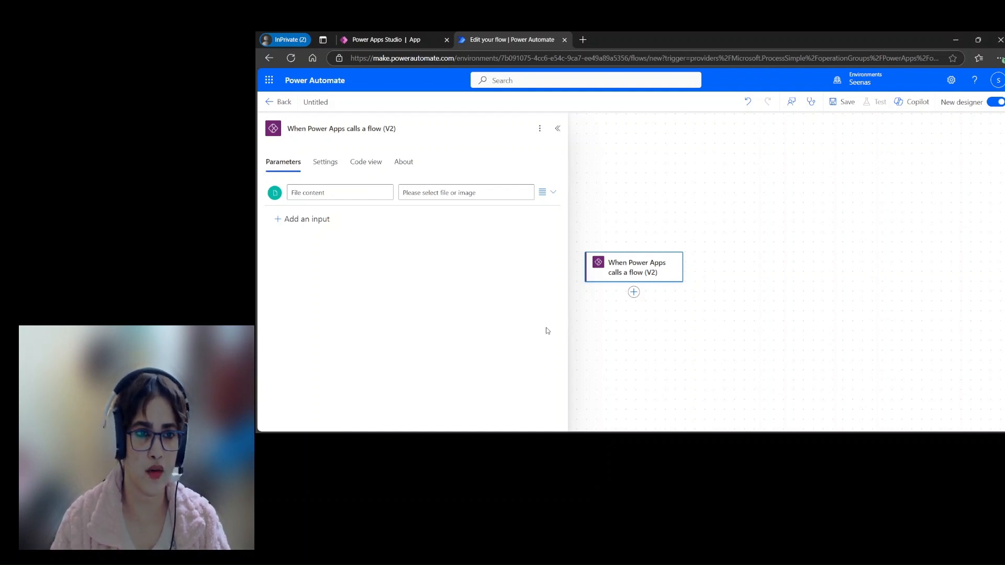
Step: Add the AI Builder action "Extract information from invoices" directly after the trigger
click(633, 291)
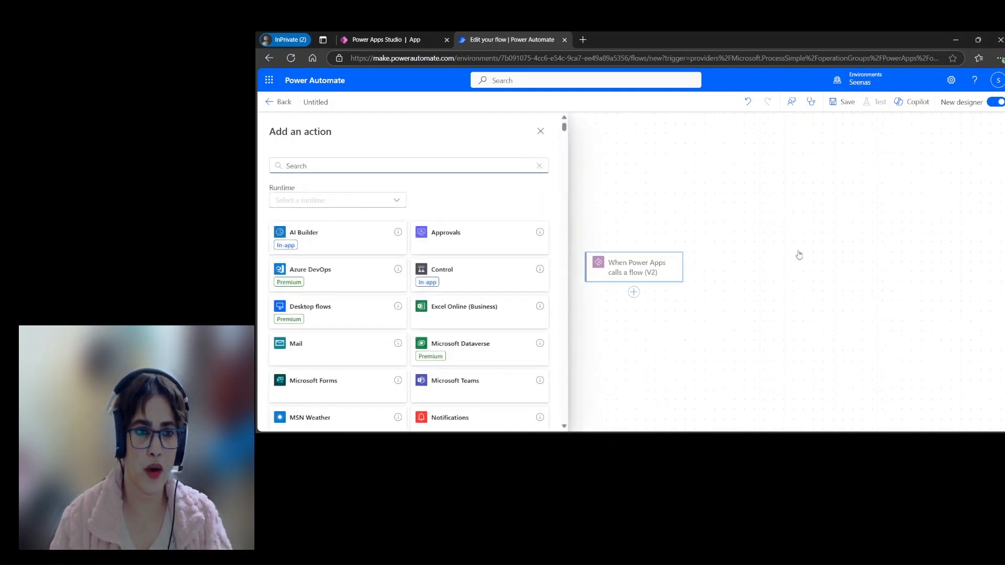
click(316, 244)
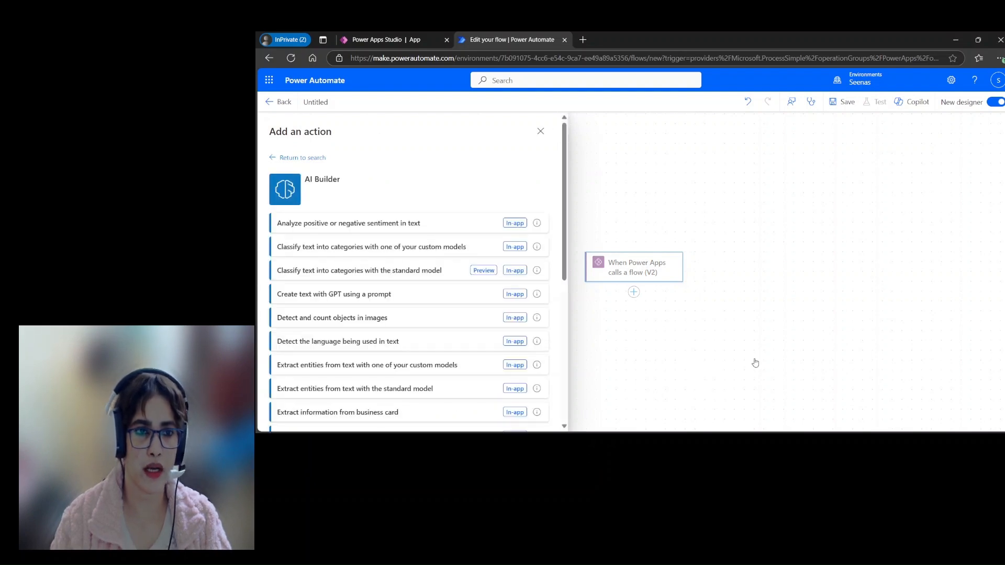
drag(564, 196, 571, 305)
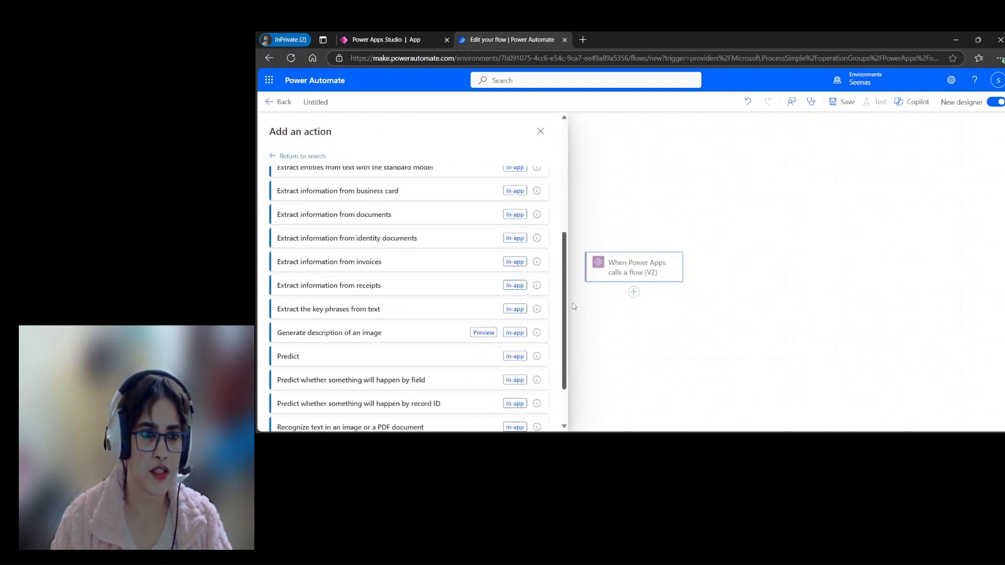
click(434, 262)
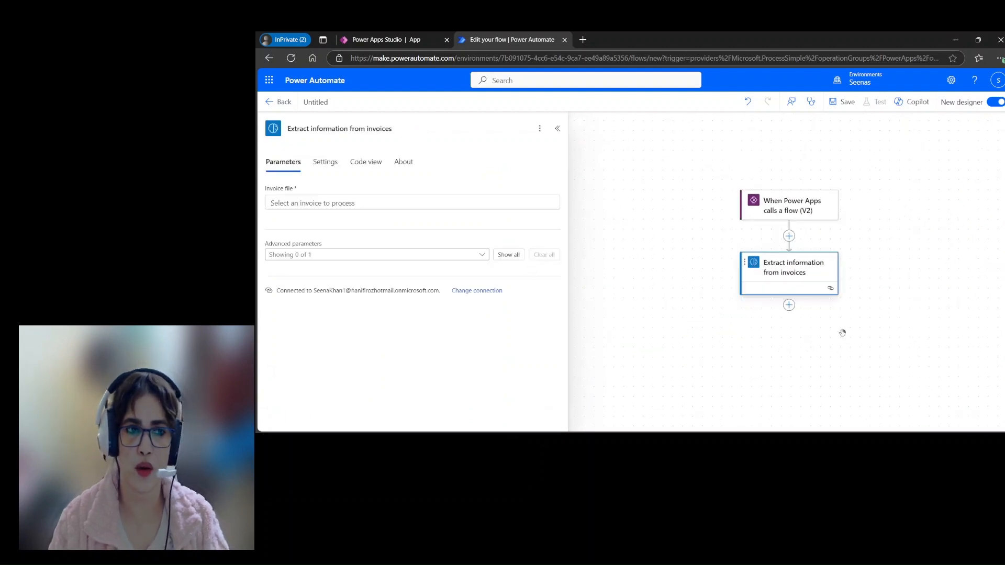
Step: Set the extraction action's invoice file to the trigger's "File content contentBytes" dynamic value
click(330, 204)
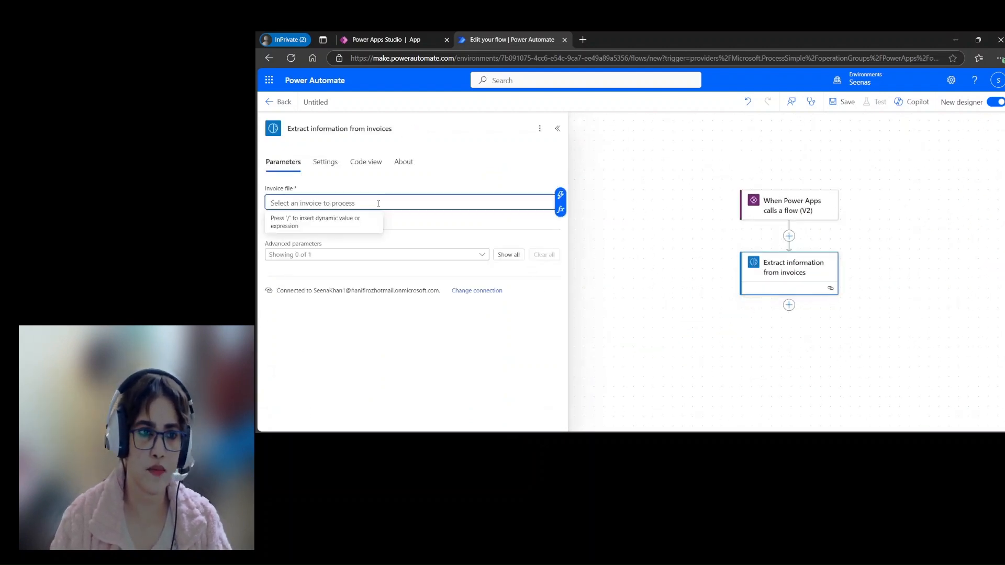
click(561, 195)
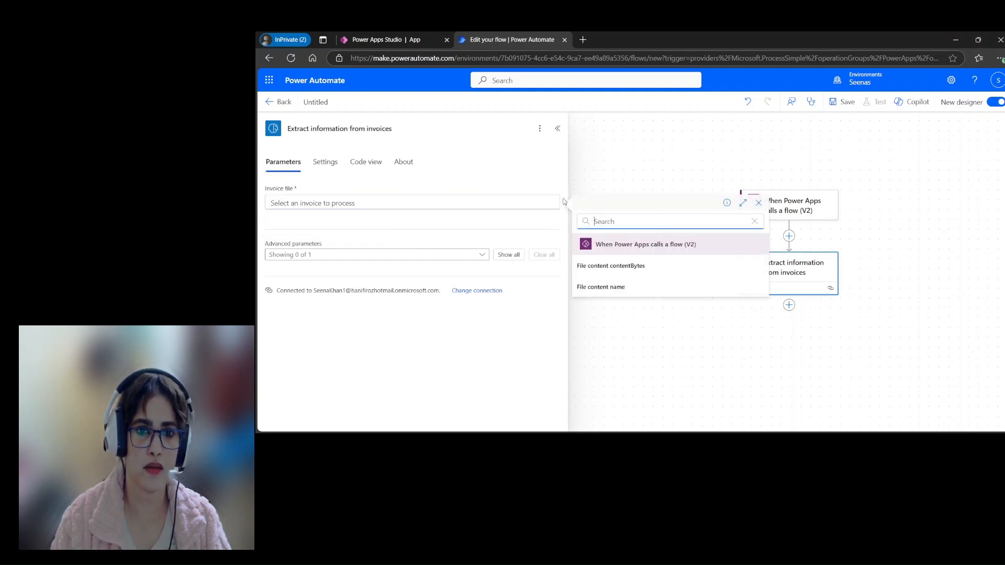
click(611, 266)
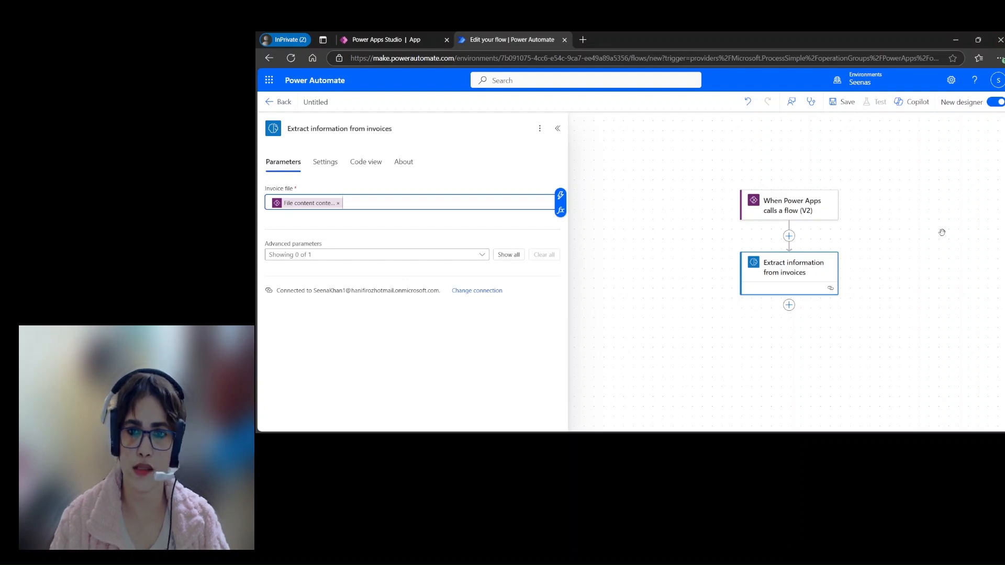
Step: Add a "Respond to a Power App or flow" action after the extraction and give it a text output named Invoice ID
click(788, 305)
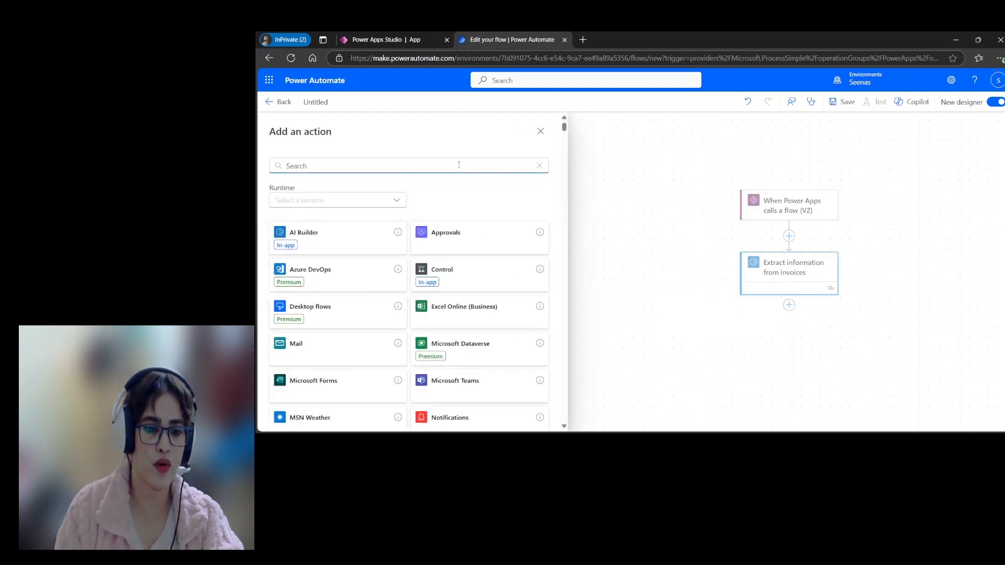
text(r)
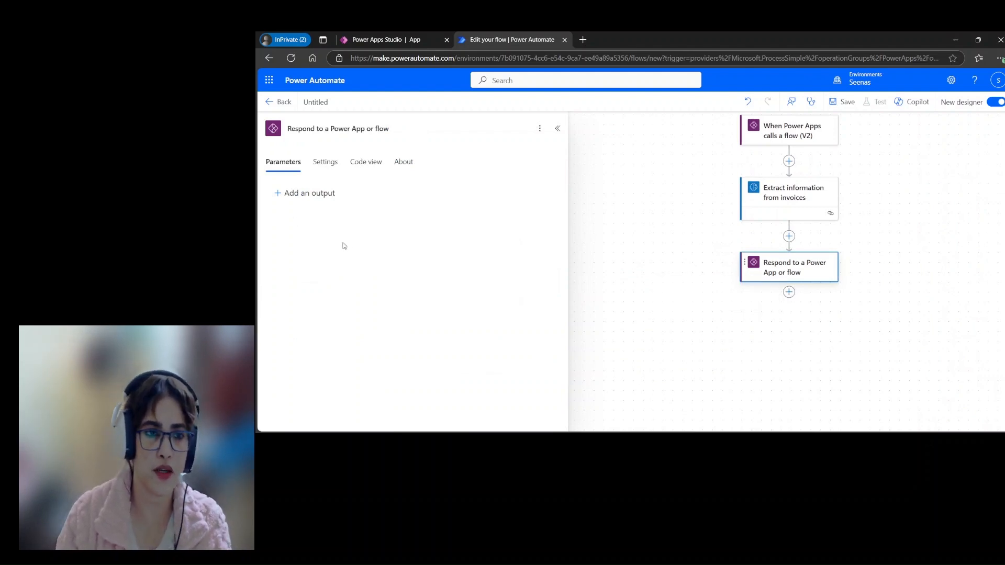
click(317, 195)
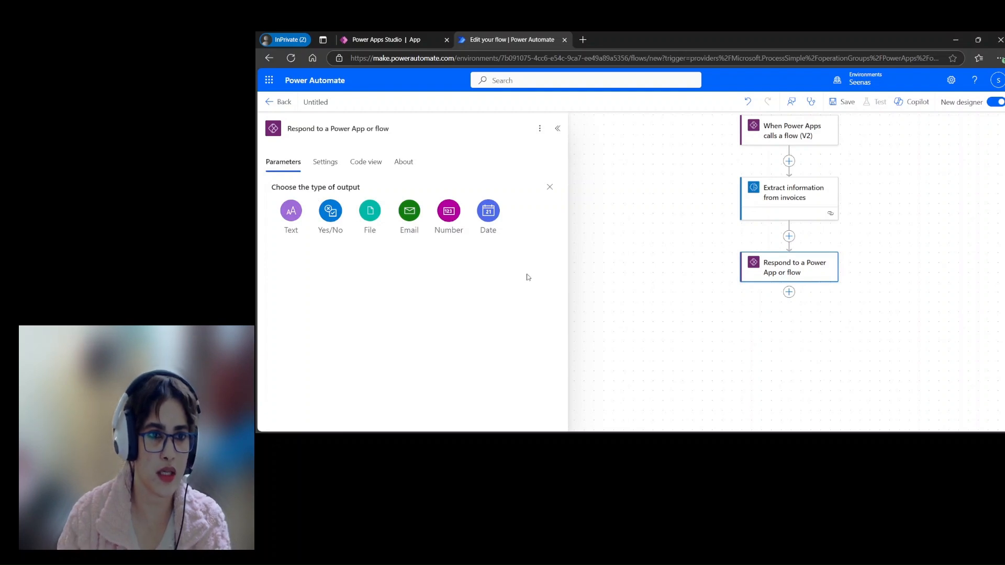
click(291, 212)
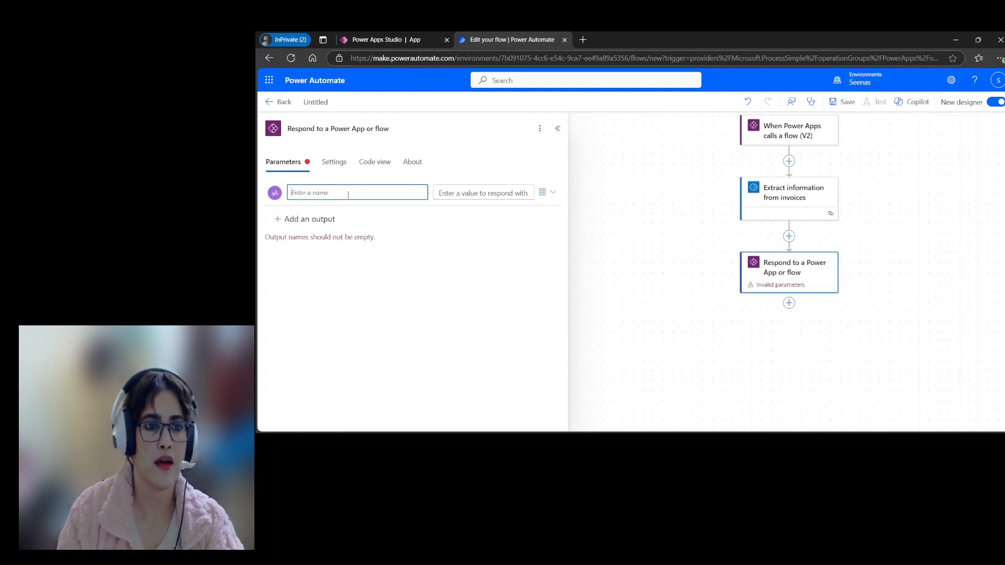
text(Invoice ID)
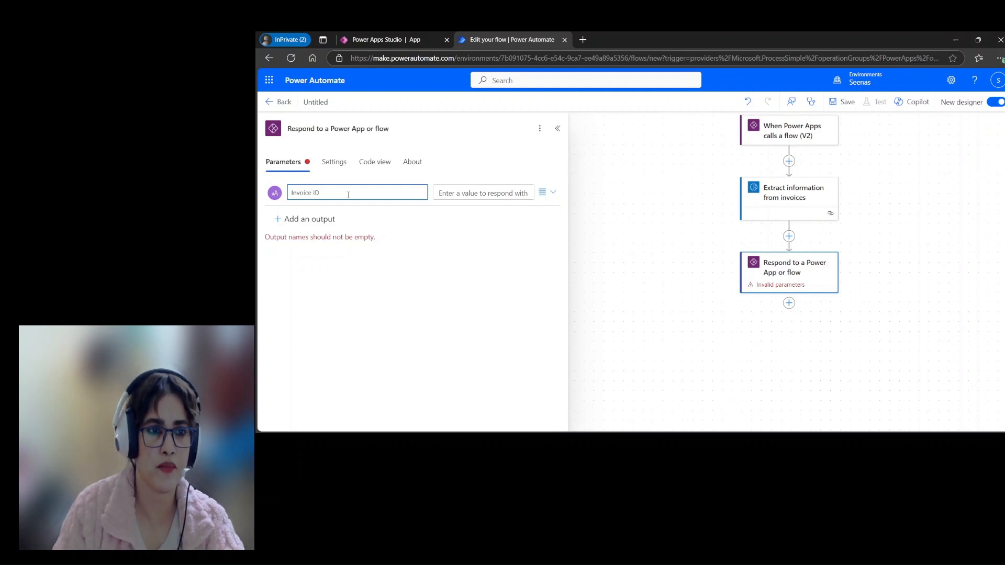
Step: Set the Invoice ID output's value to the extraction's invoiceId field from the dynamic content
click(518, 192)
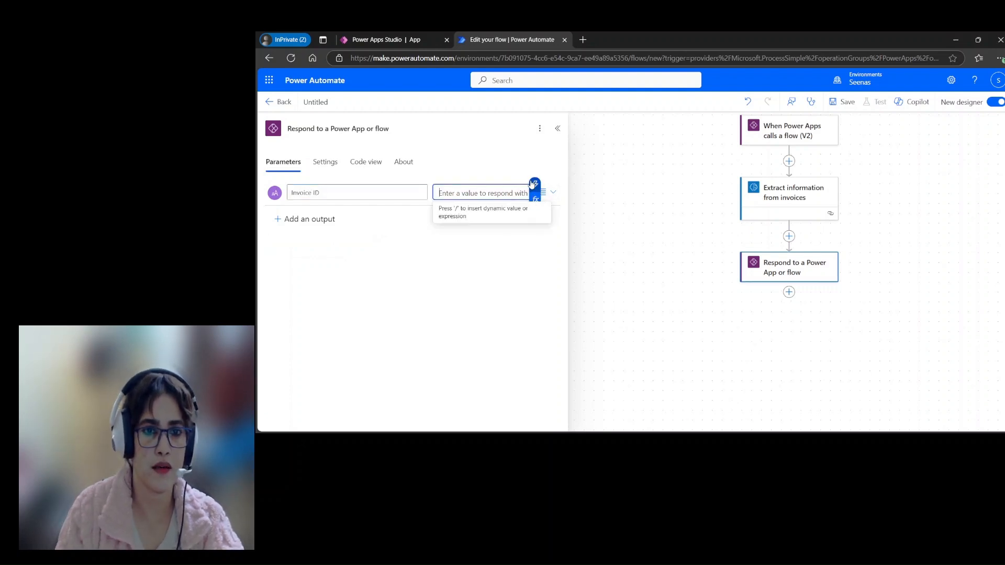
click(533, 187)
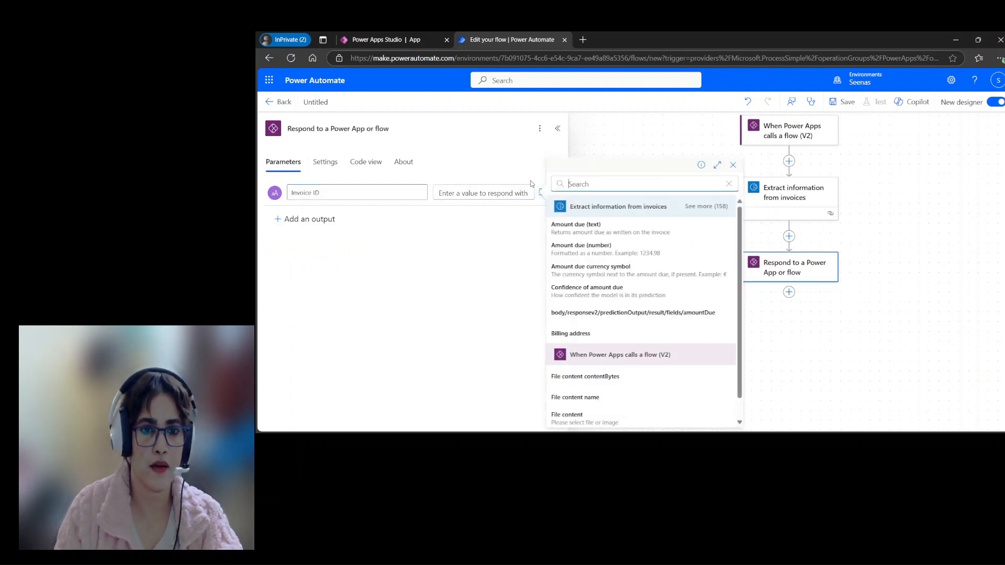
click(626, 184)
text(invoic)
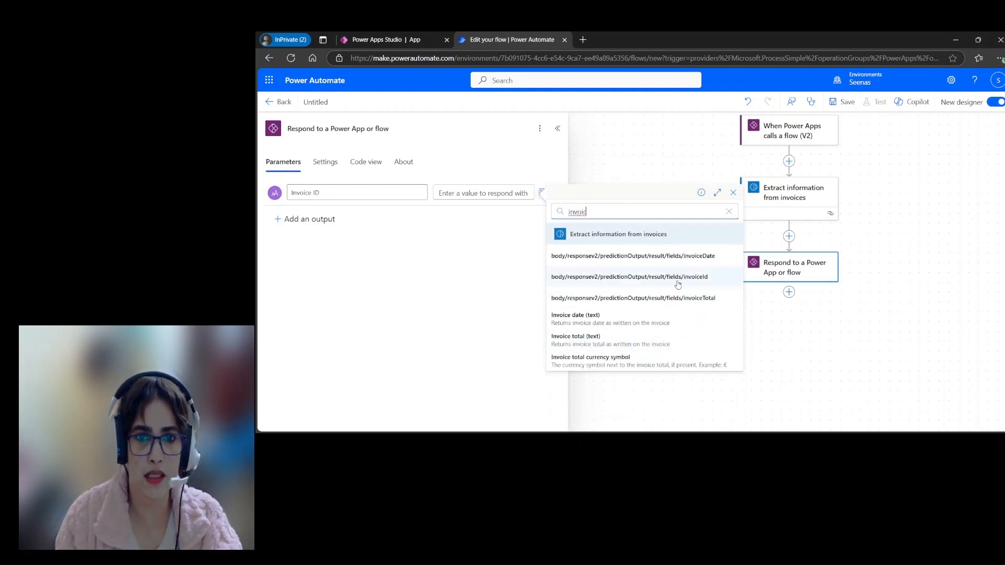
click(648, 283)
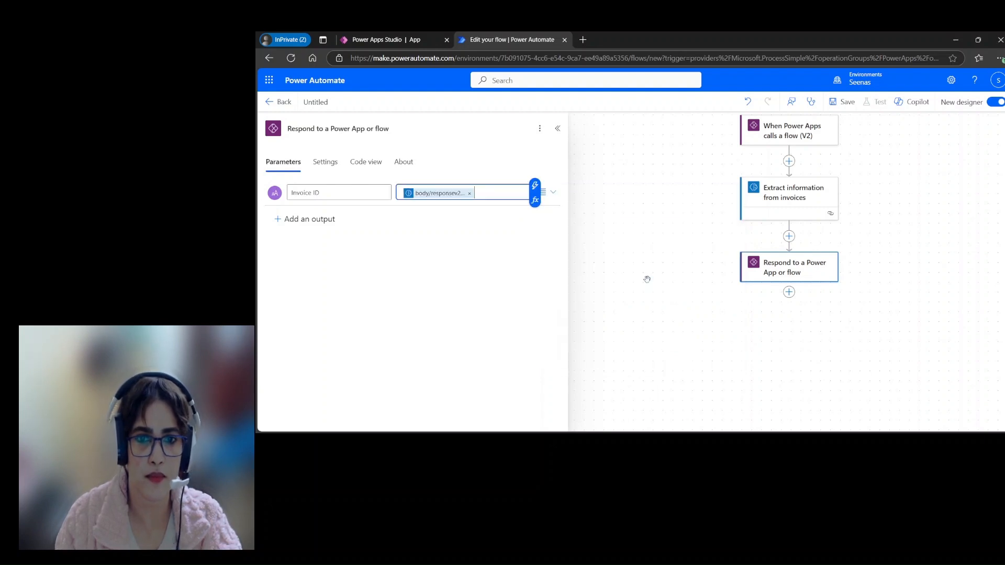
Step: Add a second text output named Invoice Total and set its value to the extracted "Invoice total (text)"
click(308, 220)
click(288, 241)
click(309, 219)
text(Invoice Total)
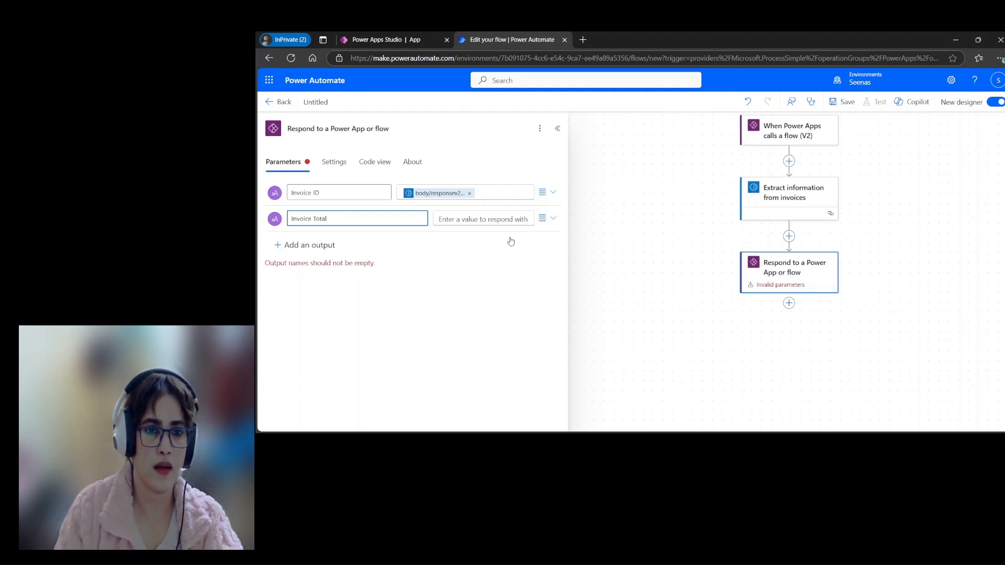
click(504, 220)
click(534, 218)
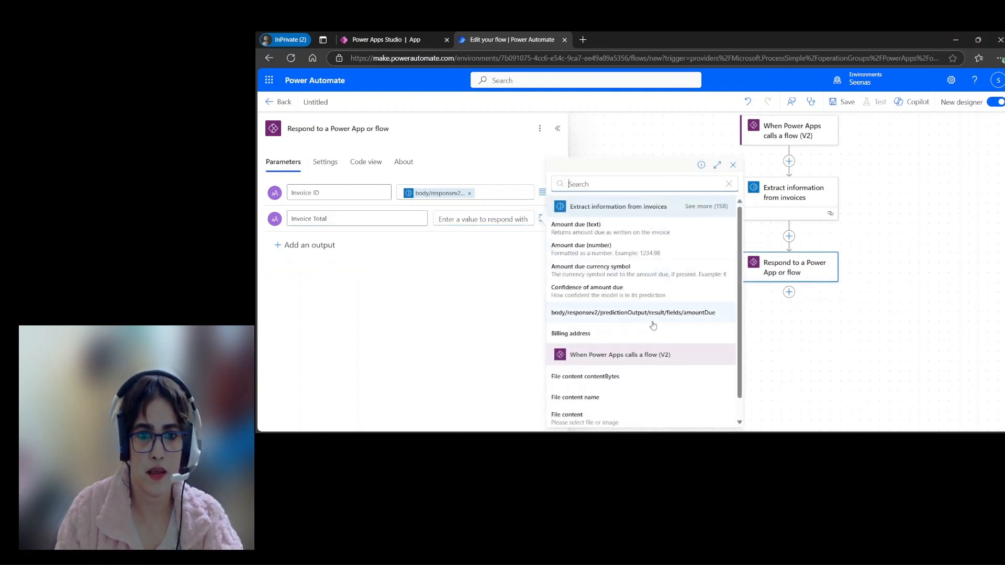
text(inv)
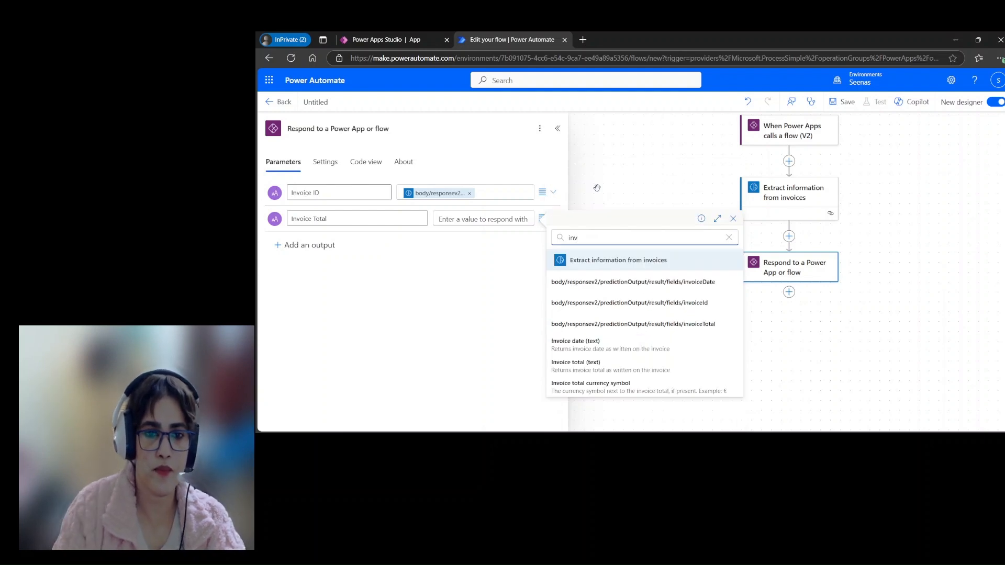
click(610, 365)
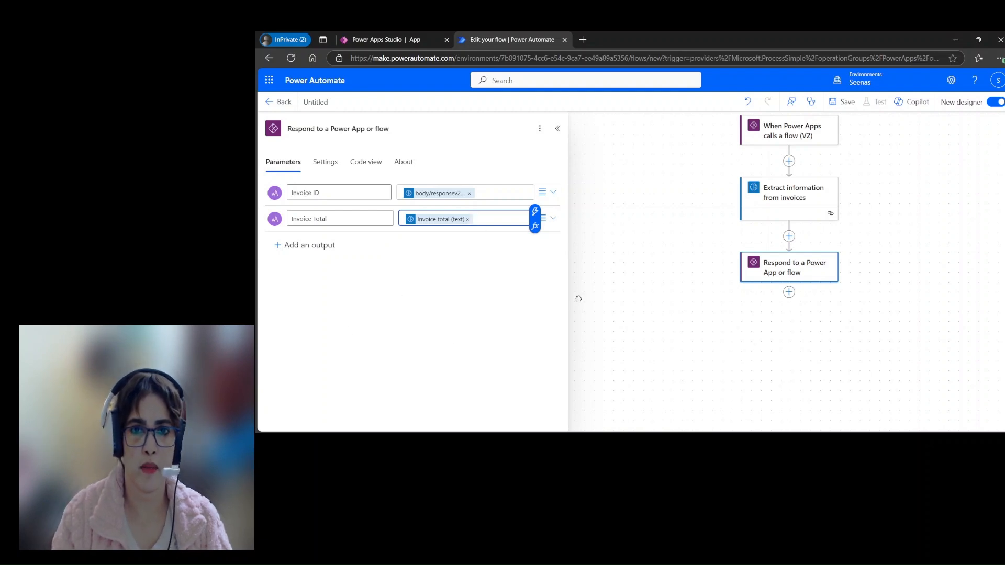
Step: Add the Microsoft Dataverse action "Add a new row" after the response action
click(784, 339)
click(788, 292)
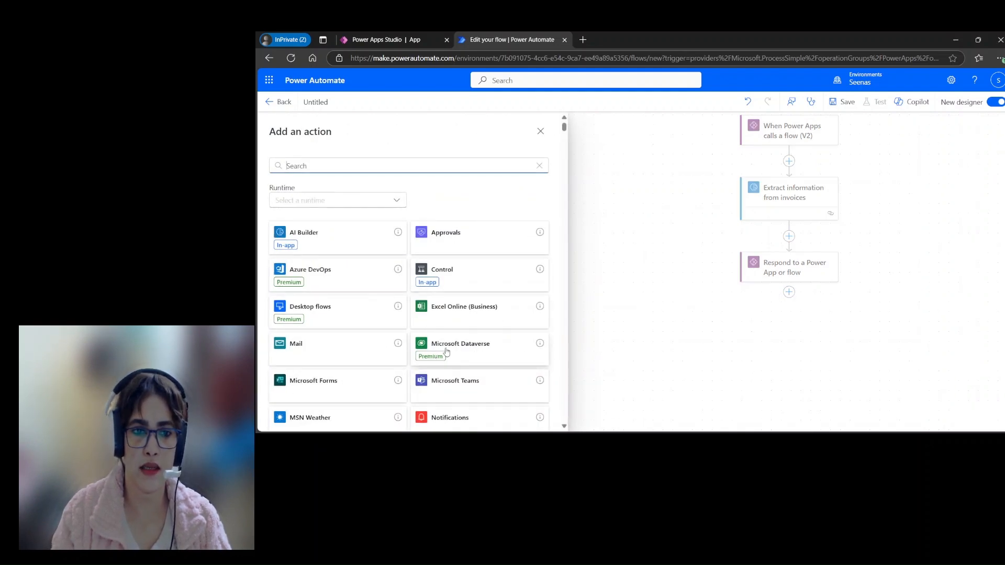
click(480, 350)
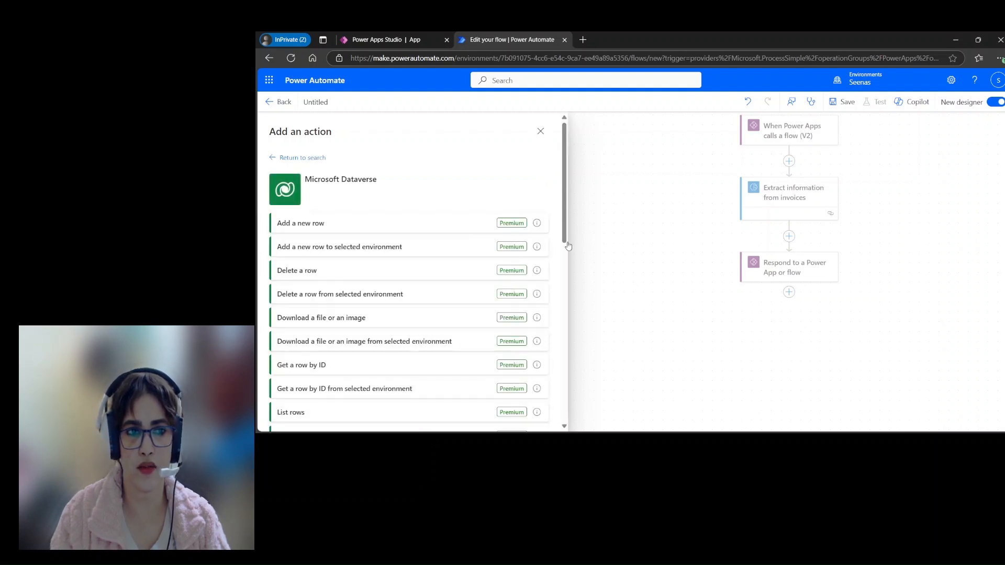
click(303, 223)
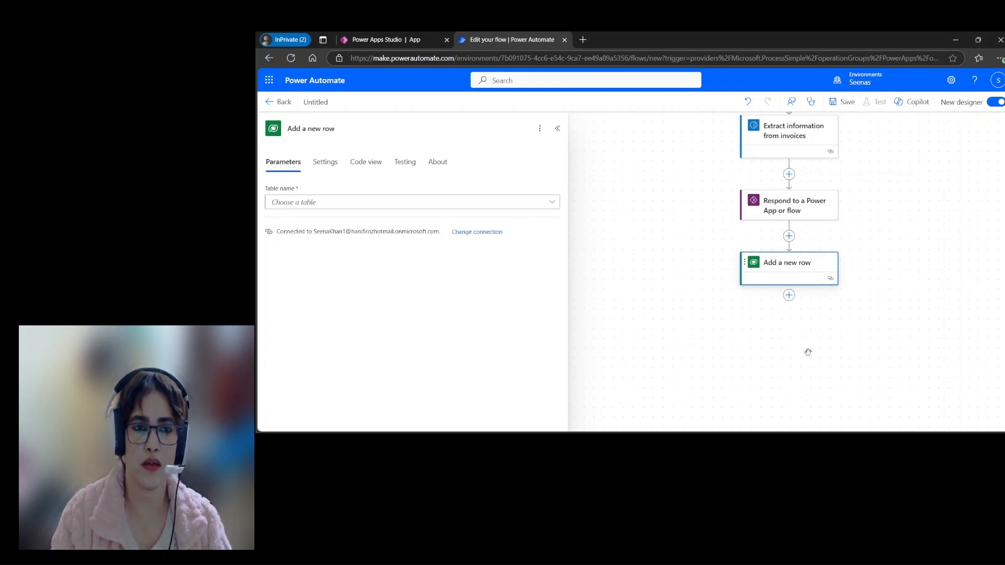
Step: Choose InvoiceProcesses as the table for the "Add a new row" action
click(553, 204)
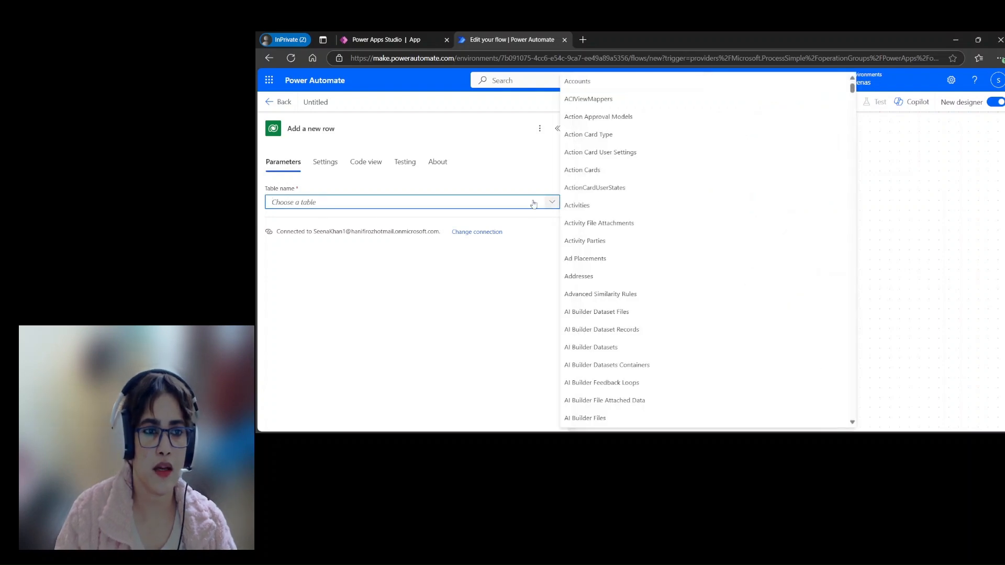
scroll(701, 296, down, 15)
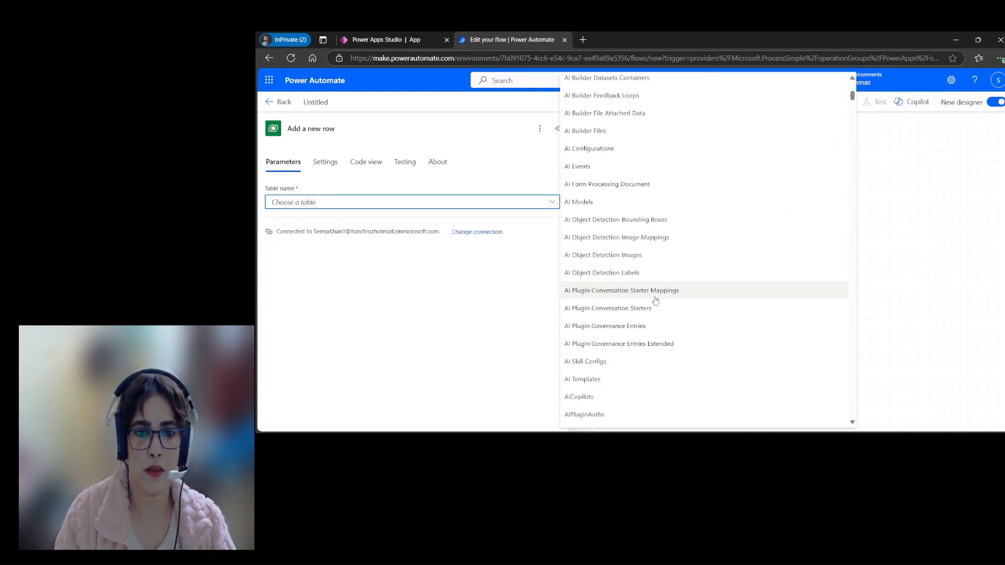
scroll(655, 301, down, 5)
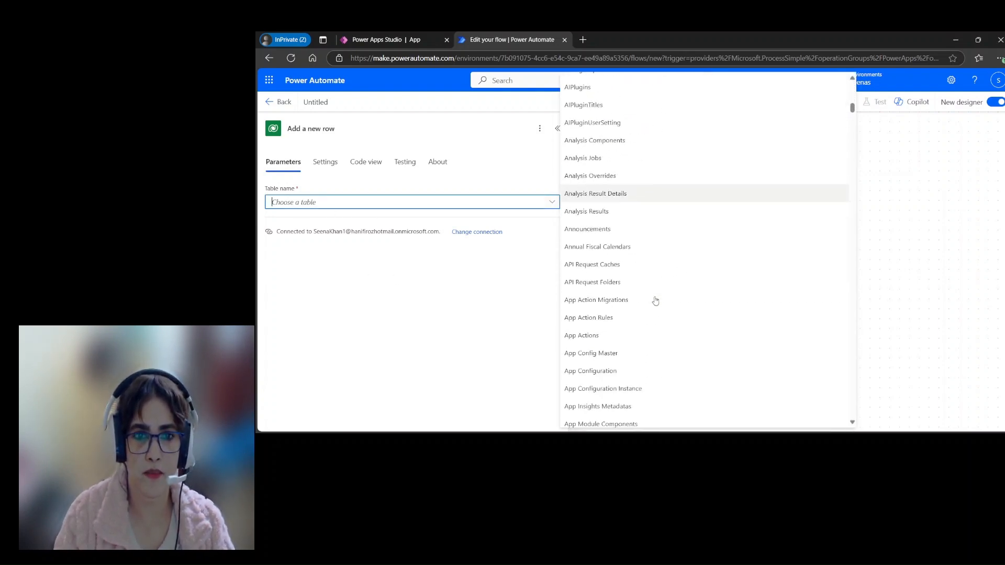
scroll(655, 300, down, 10)
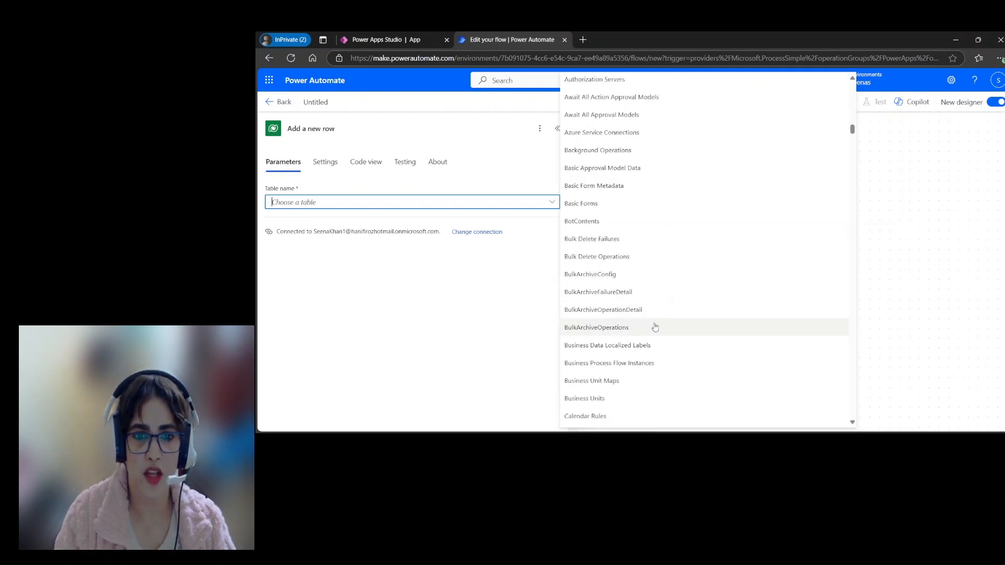
scroll(642, 326, down, 15)
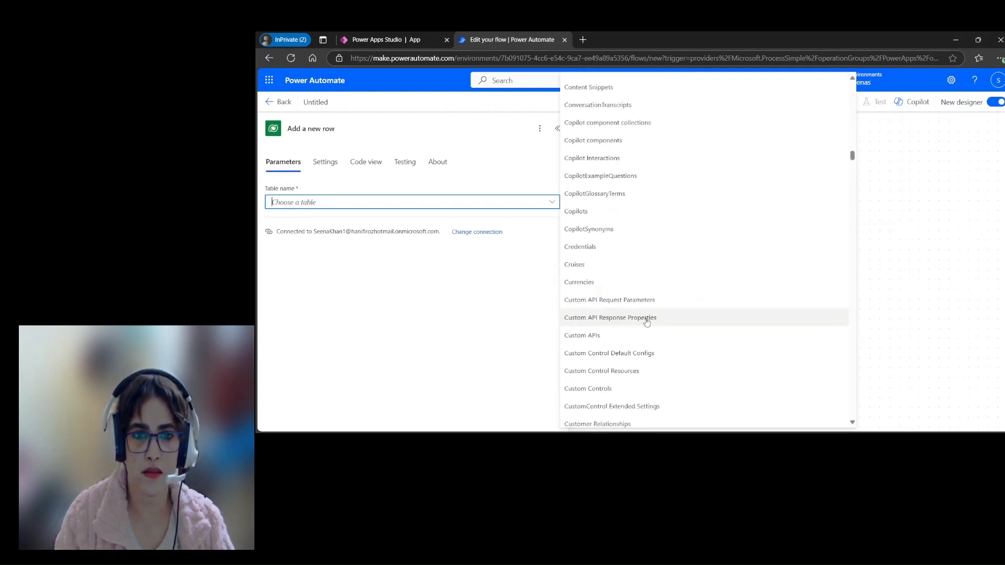
scroll(651, 323, down, 15)
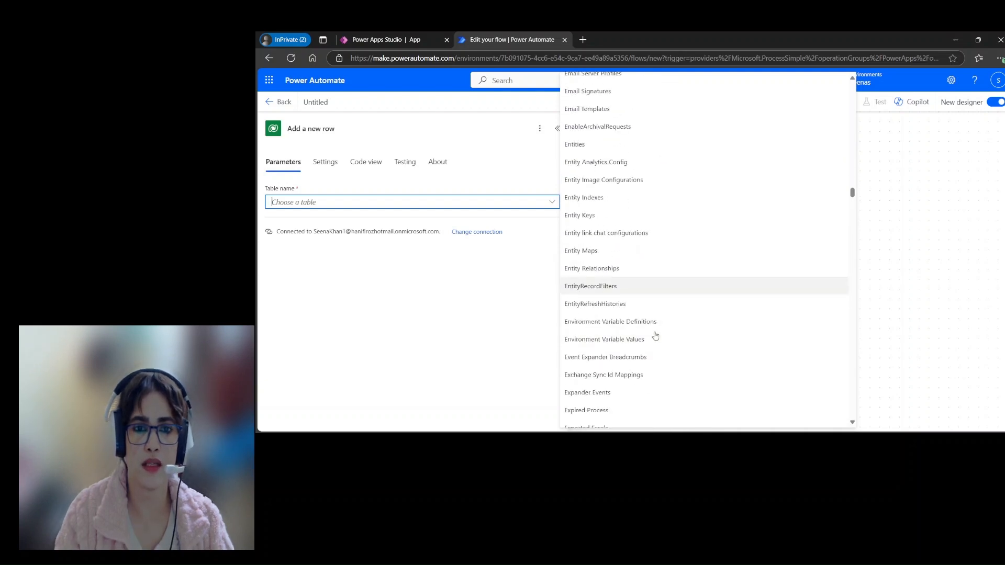
scroll(654, 339, down, 15)
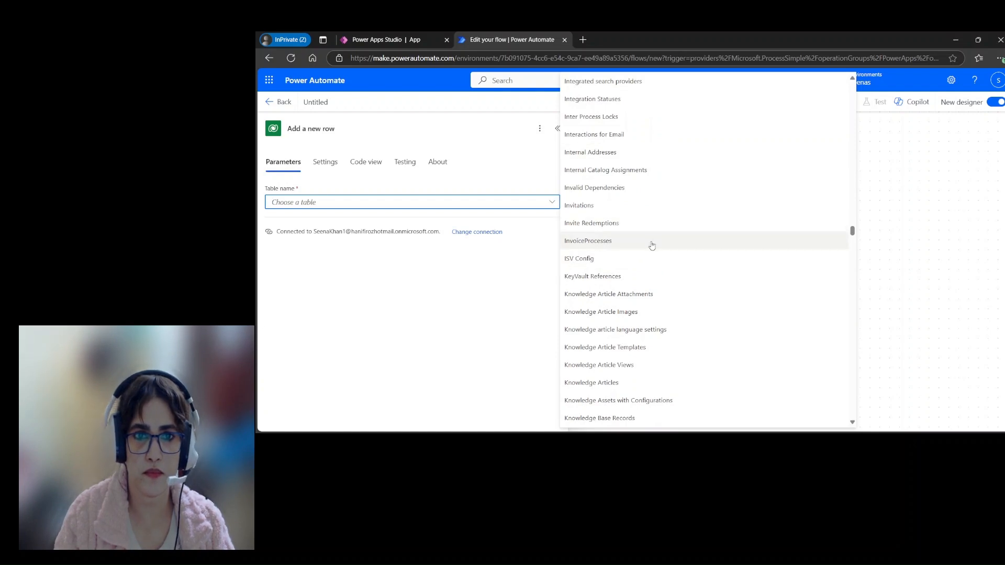
scroll(653, 246, up, 3)
click(612, 389)
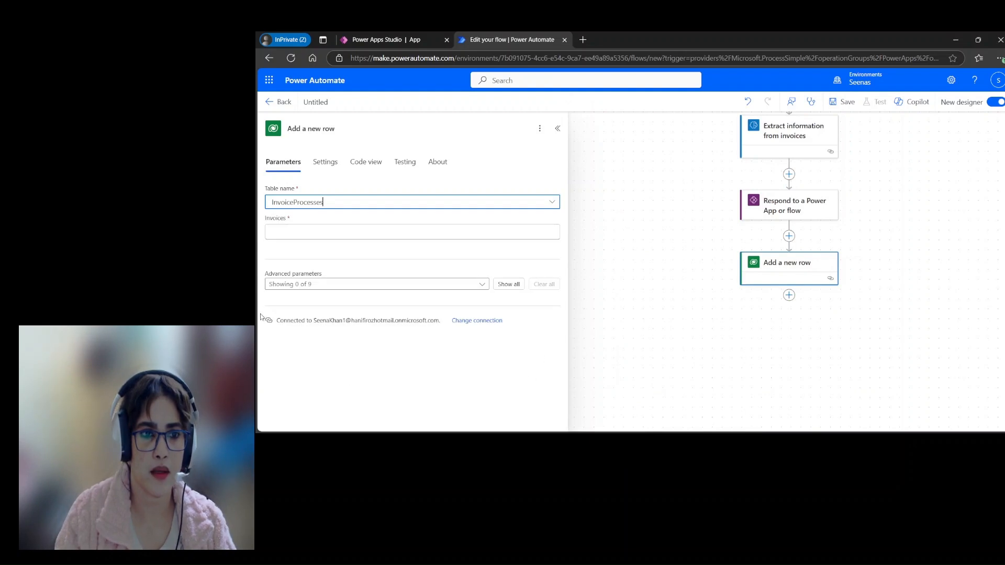
Step: Set the Invoices field of the "Add a new row" action to the expression guid()
click(301, 232)
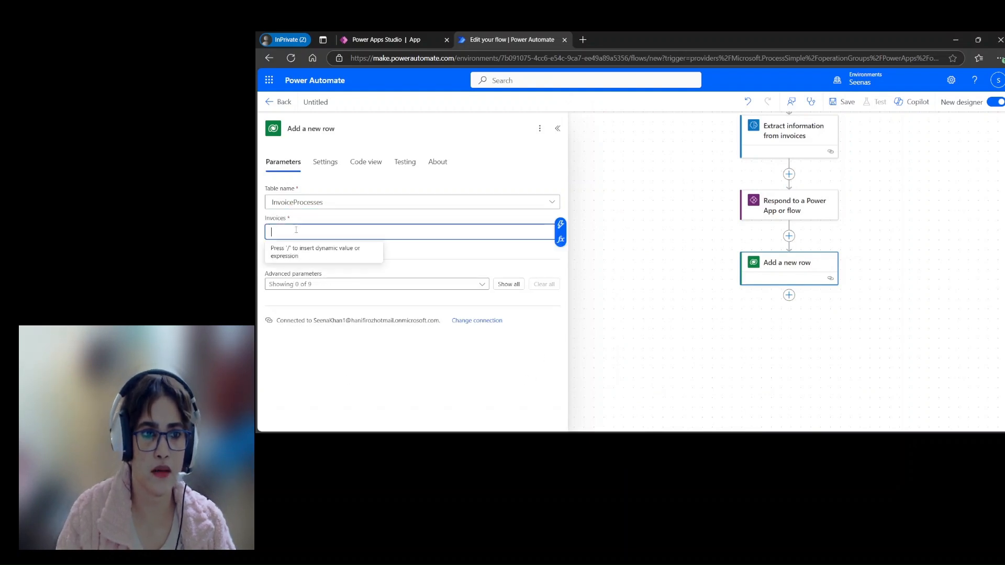
click(561, 224)
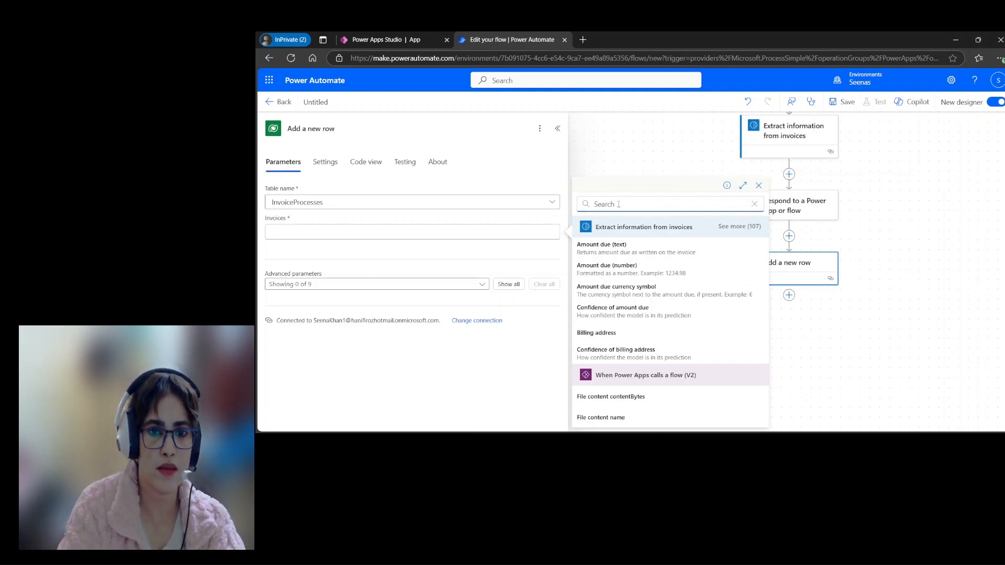
click(563, 230)
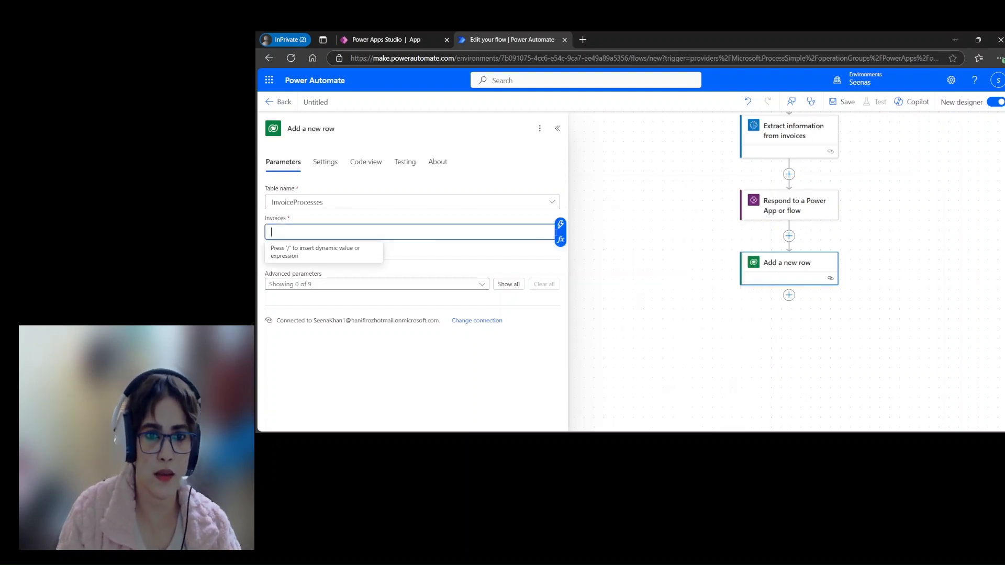
click(562, 239)
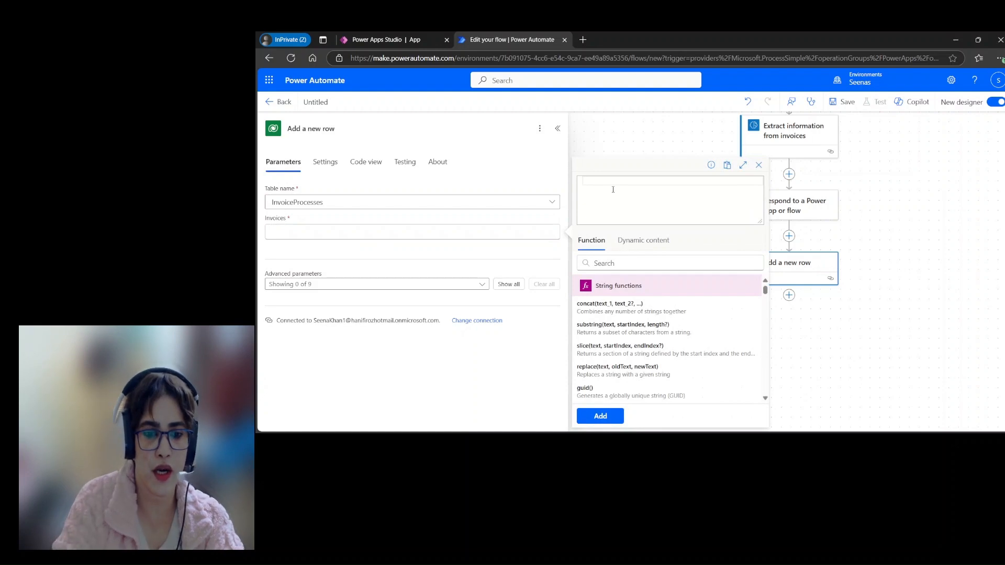
text(gui)
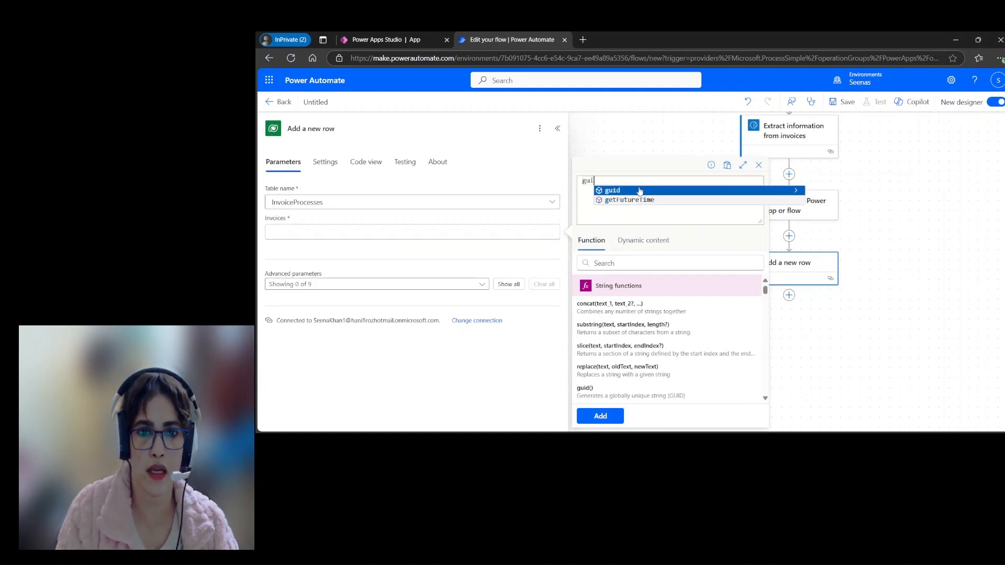
click(625, 389)
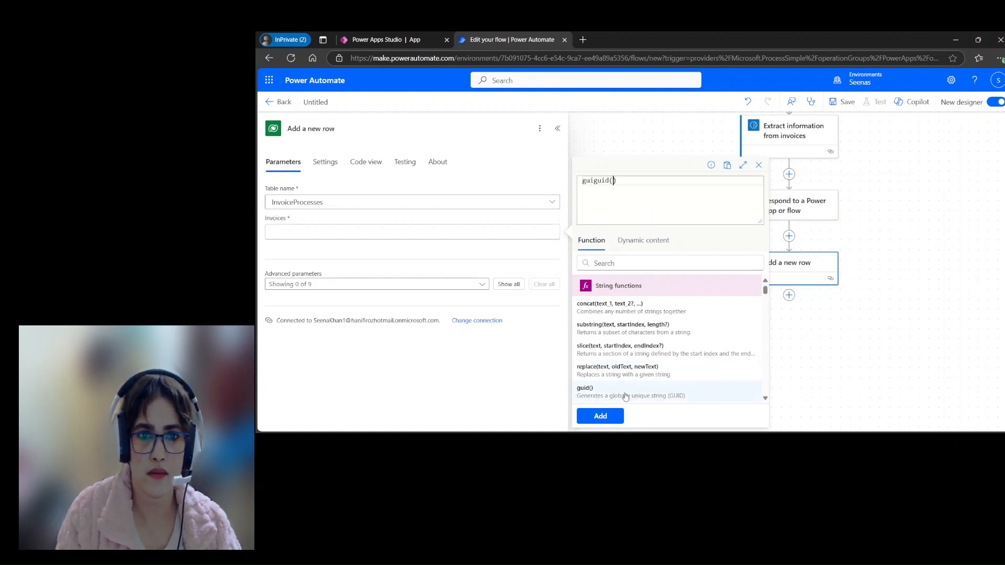
triple_click(621, 182)
key(BackSpace)
click(591, 390)
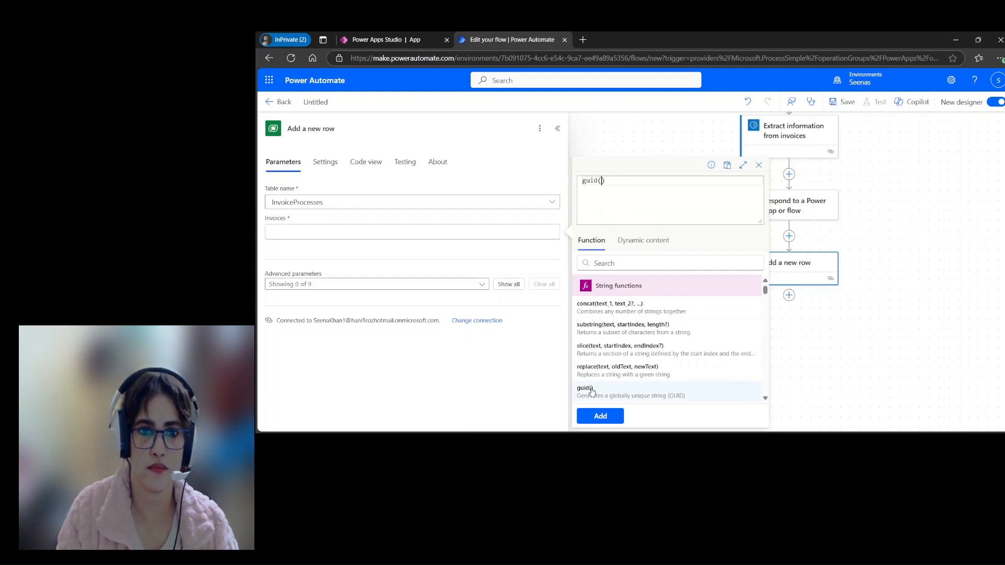
click(613, 417)
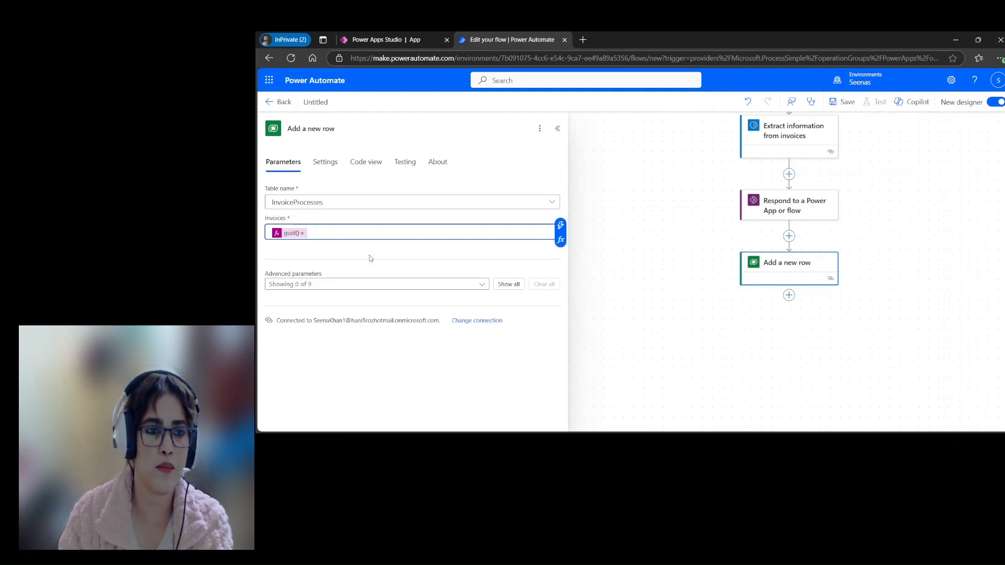
Step: Add the InvoiceID advanced parameter to the new row action and set it to the extracted Invoice ID
click(482, 286)
click(294, 147)
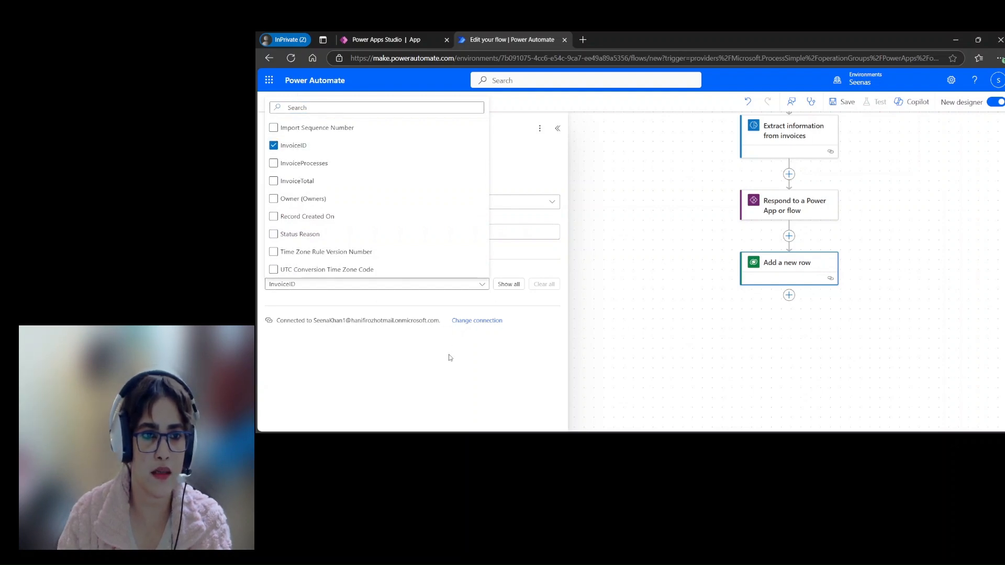
click(373, 348)
click(539, 321)
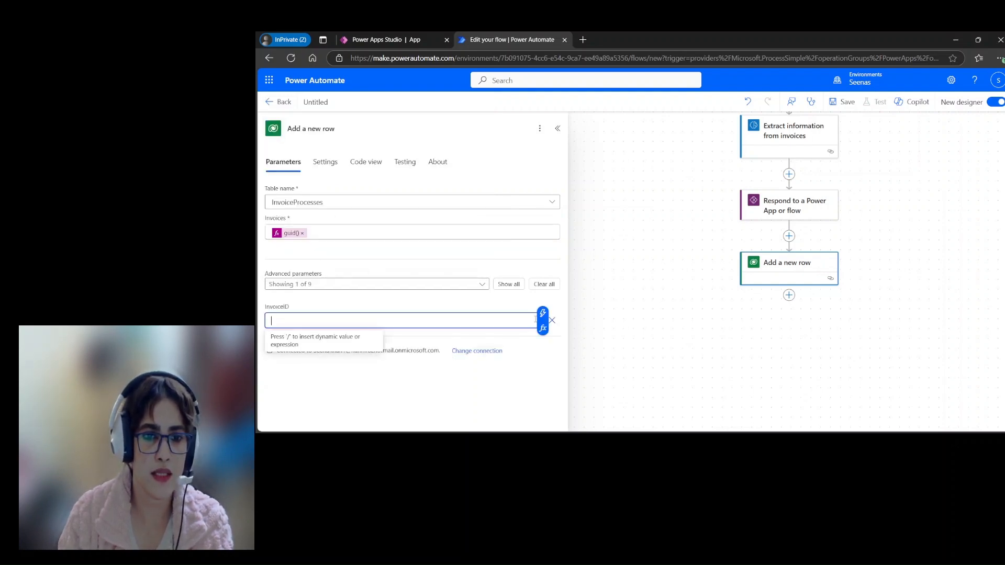
click(545, 317)
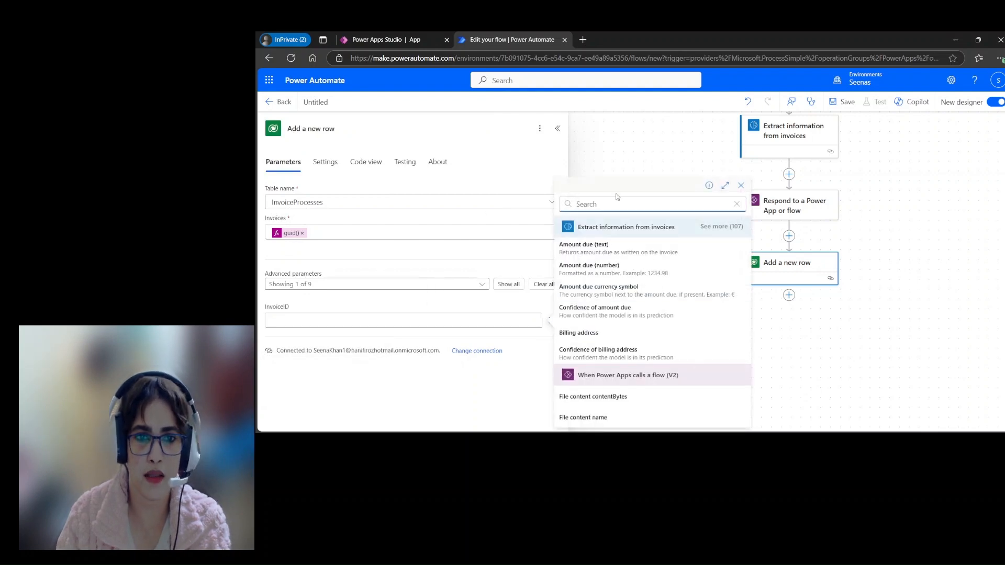
text(invoi)
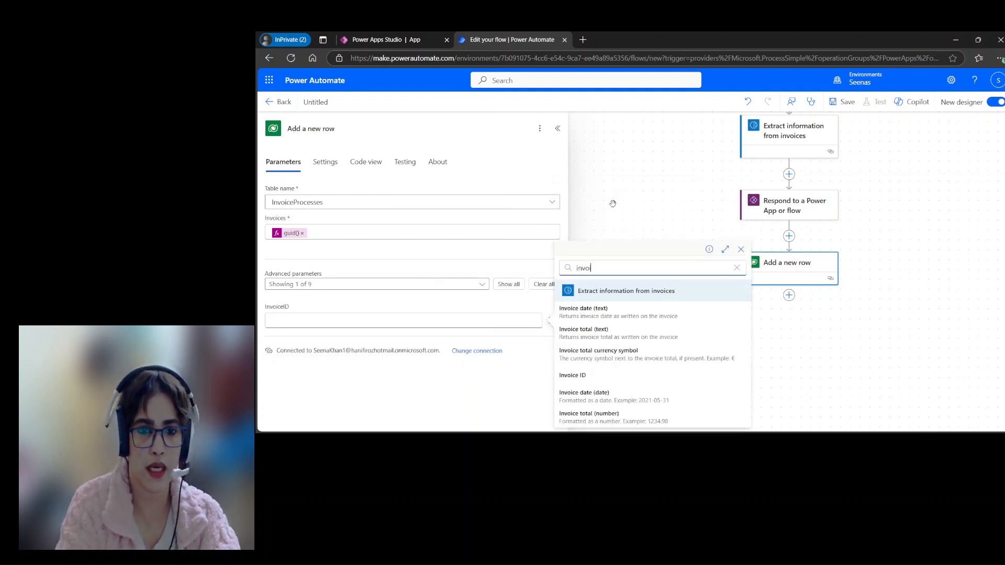
click(575, 374)
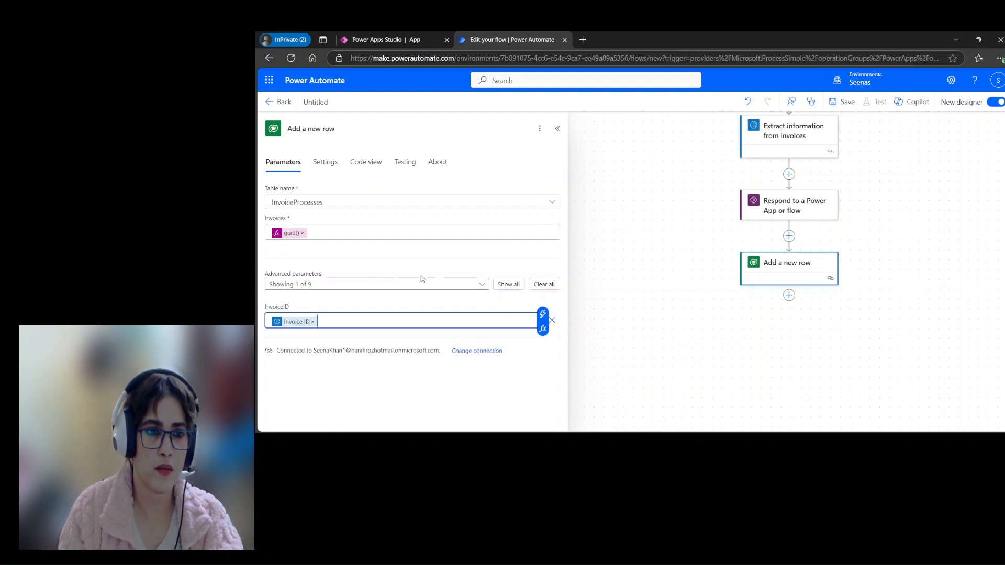
Step: Add the InvoiceTotal advanced parameter to the new row action and set it to the extracted invoice total
click(480, 284)
click(306, 181)
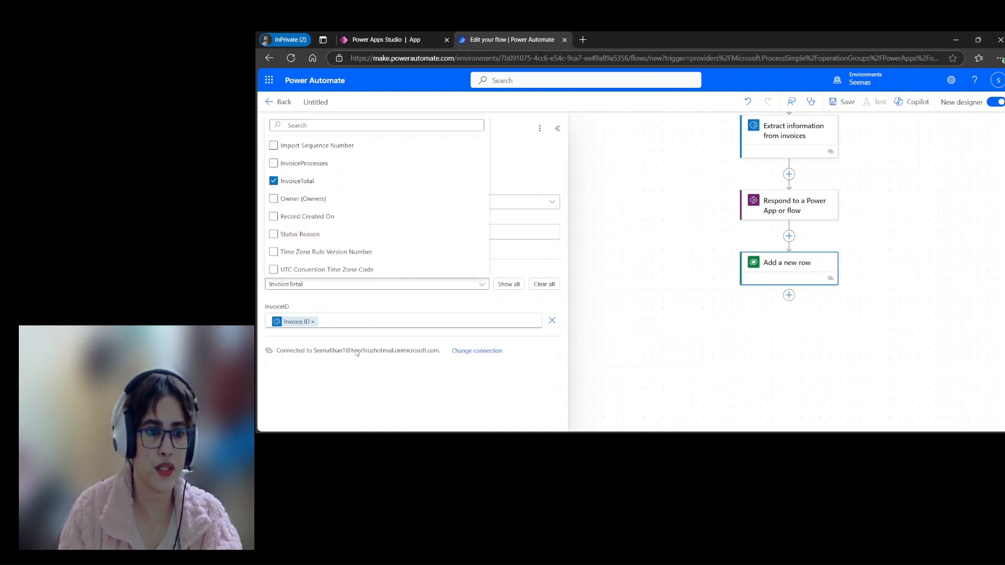
click(479, 398)
click(427, 349)
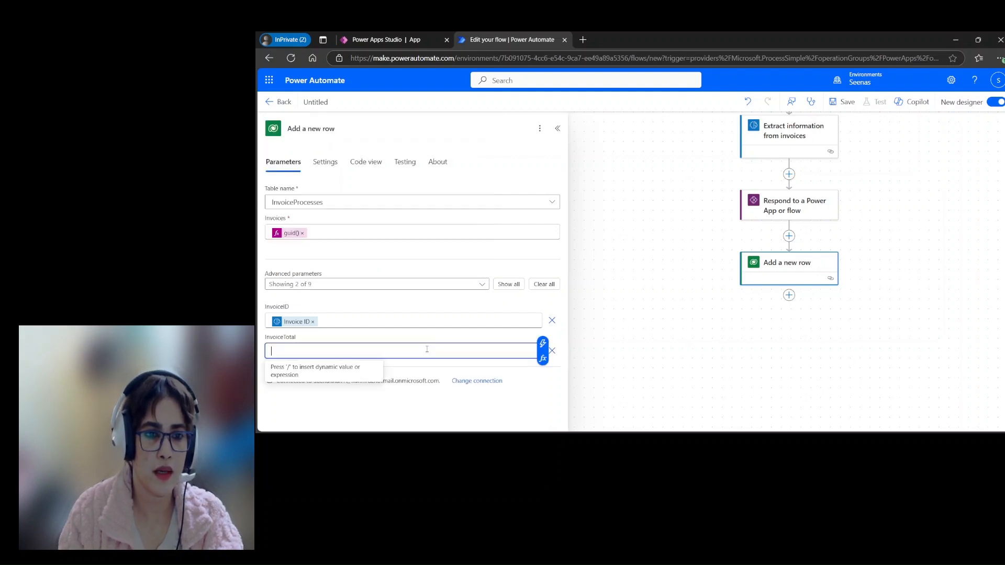
click(542, 343)
text(invoi)
click(649, 329)
click(649, 370)
Step: Rename the flow as InvoiceProcessFlow and save it, returning to its details page
scroll(775, 358, up, 3)
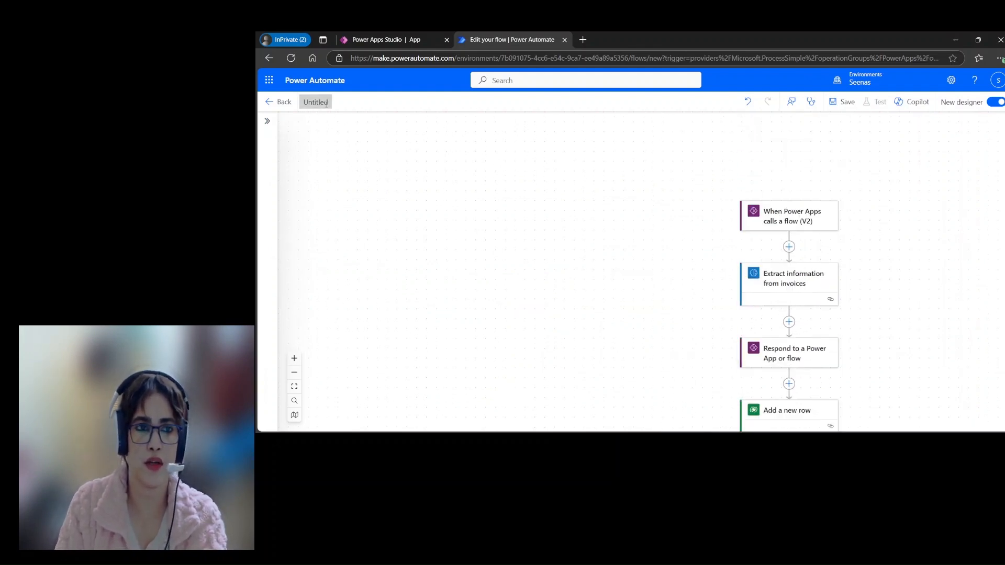
text(in)
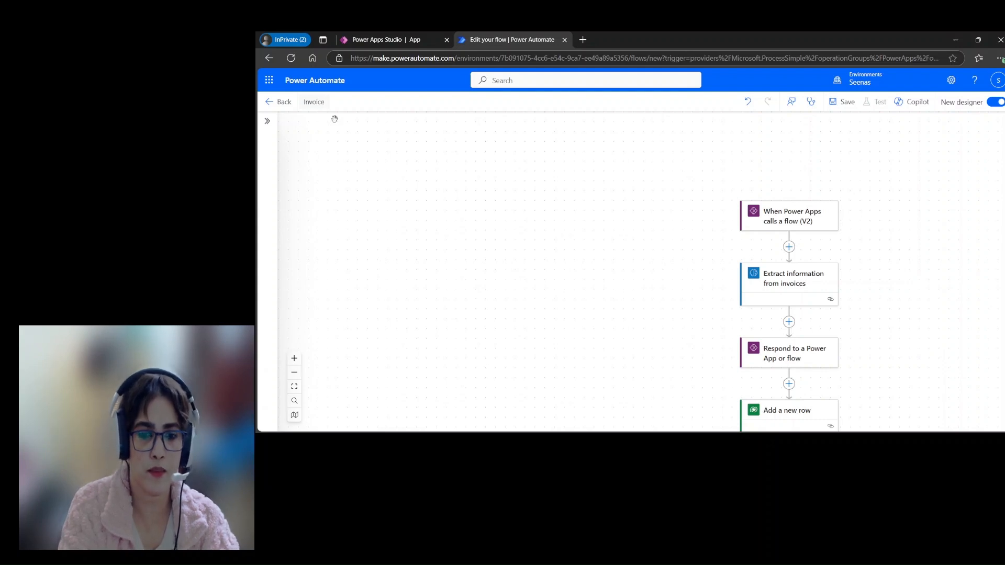
text(voiceProcessFlow)
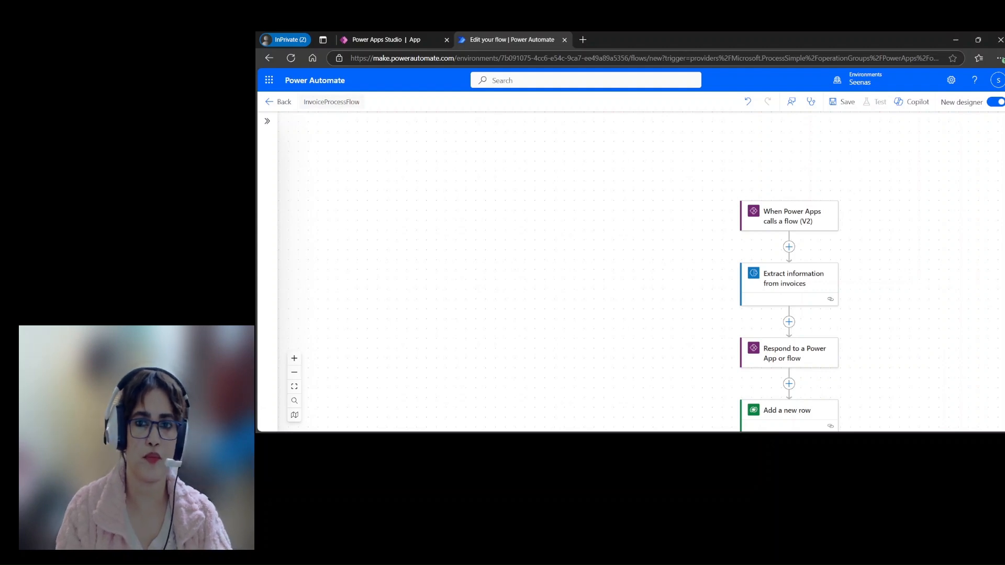
click(841, 101)
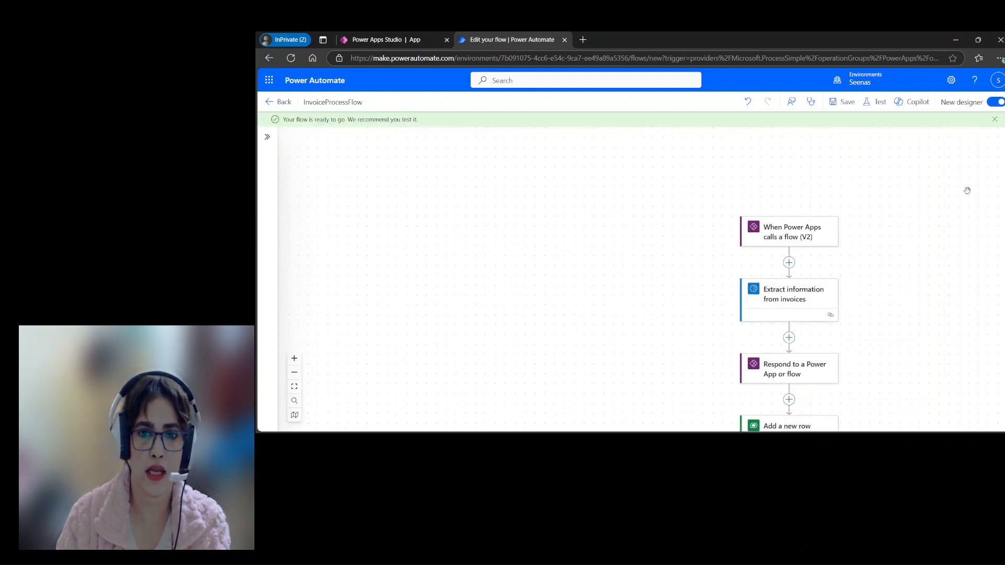
click(268, 103)
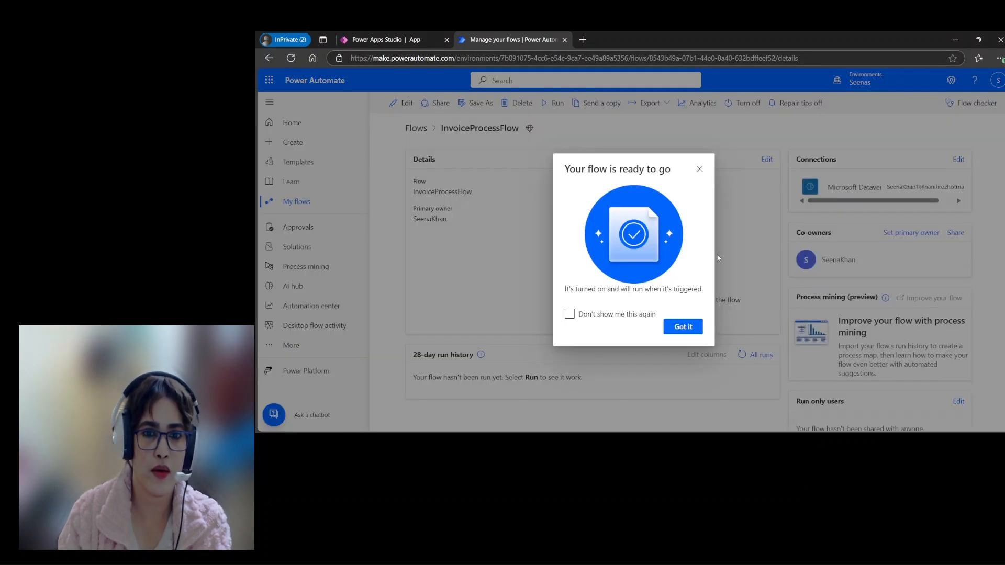
click(686, 330)
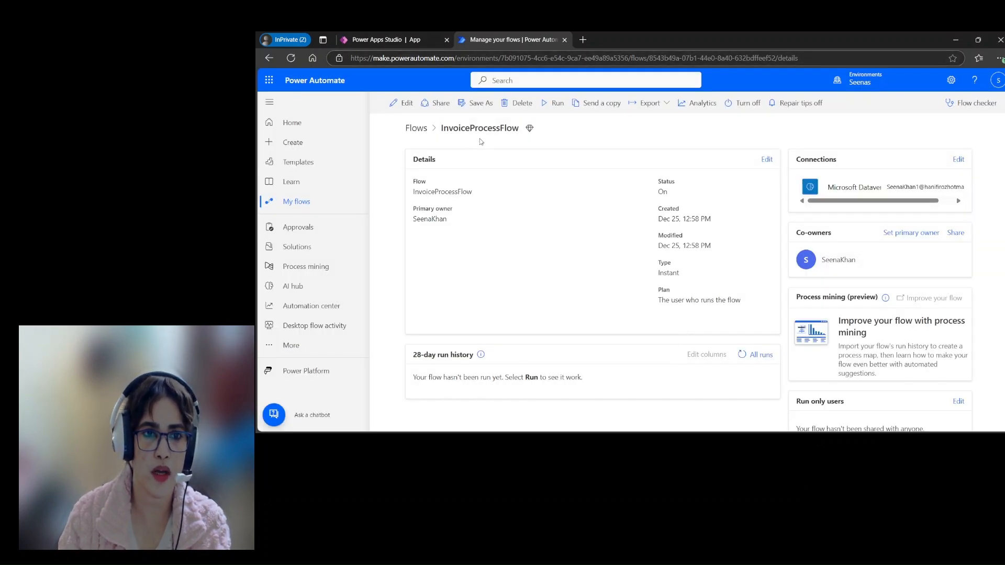
Step: Switch to Power Apps Studio and add the existing InvoiceProcessFlow to the canvas app
click(376, 42)
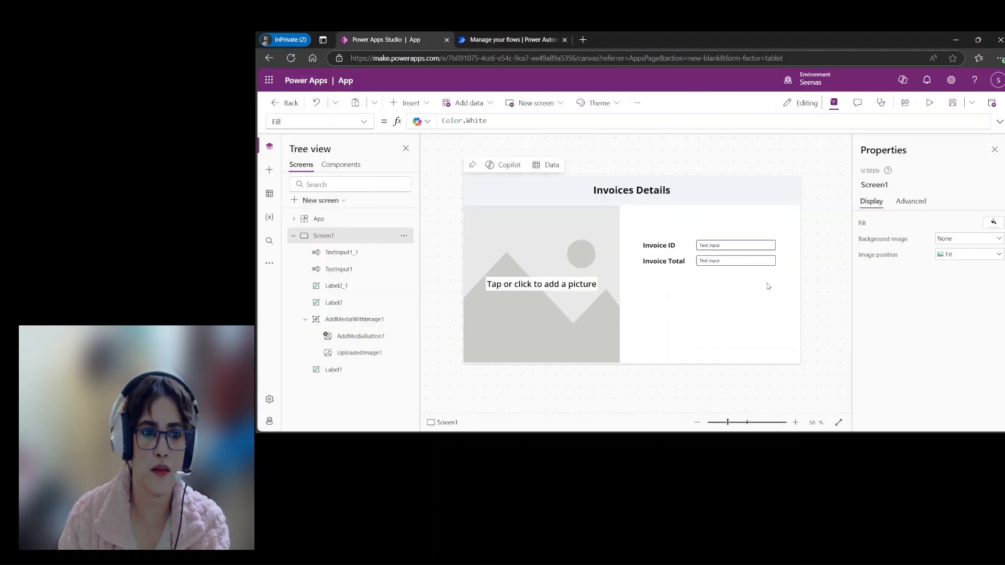
click(369, 341)
click(269, 263)
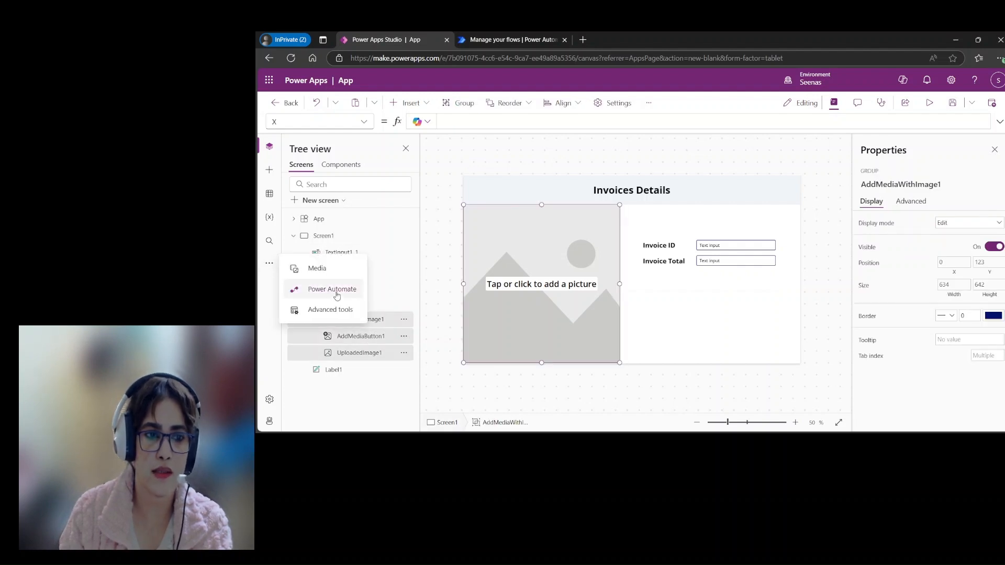
click(314, 288)
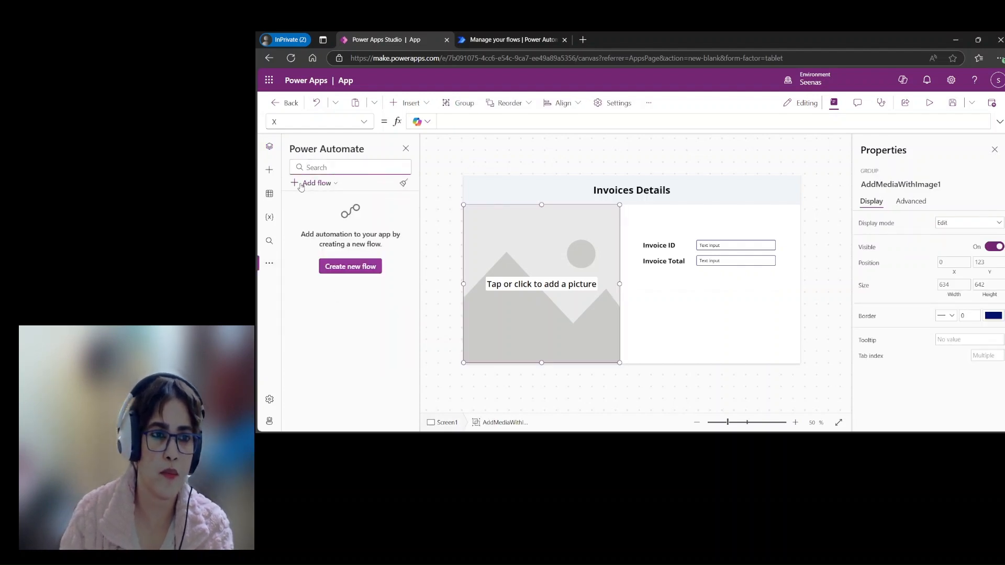
click(316, 183)
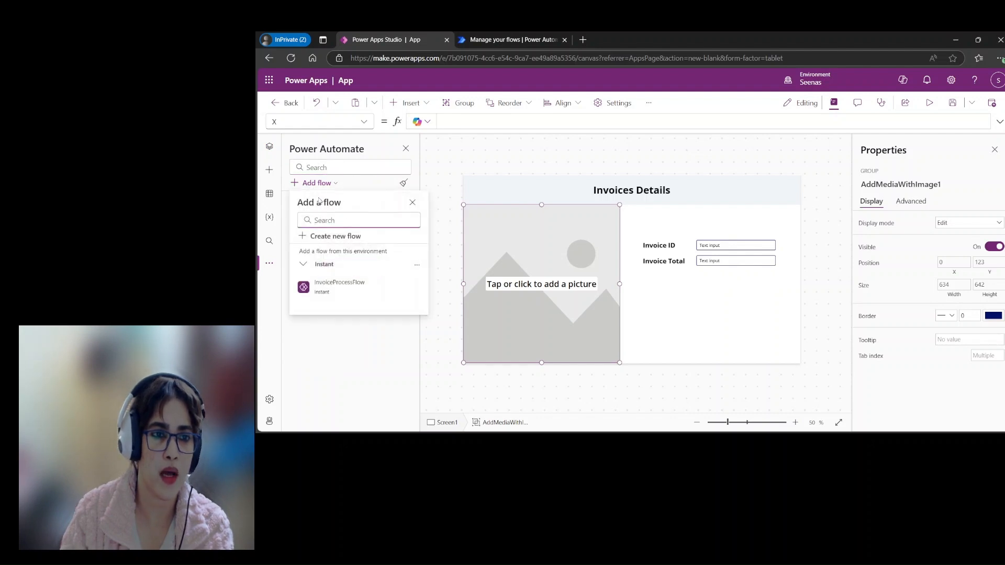
click(329, 290)
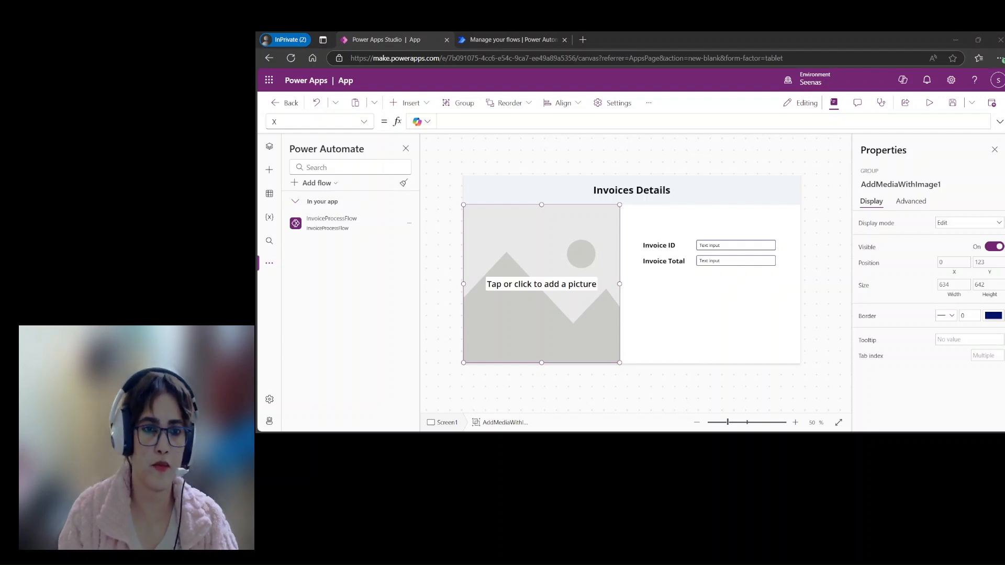
click(448, 184)
Step: Paste into AddMediaButton1's OnSelect the prepared formula that runs ExtractInformationInvoice with the picture and sets FlowResults, InvoiceId and InvoiceTotal
mouse_move(297, 215)
click(269, 147)
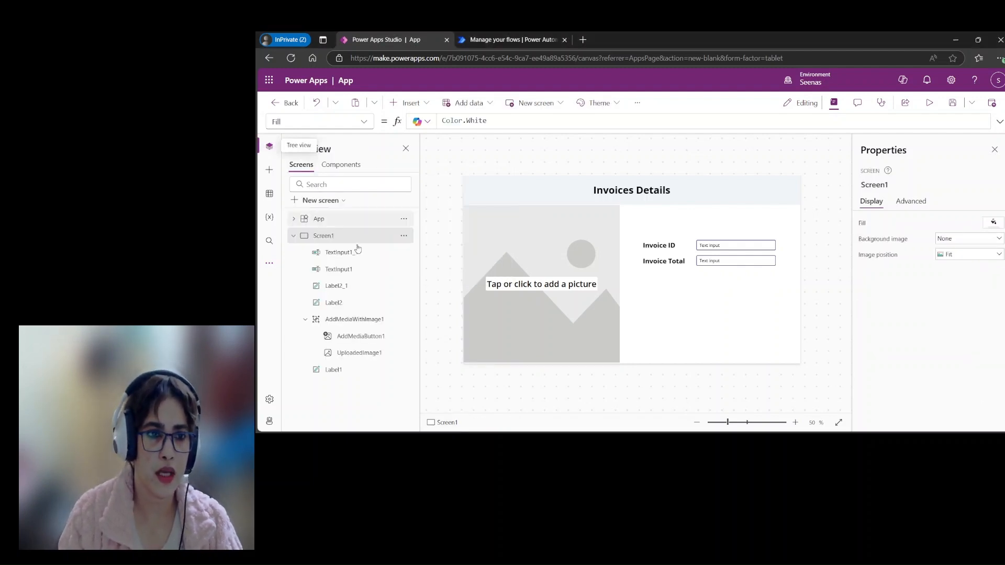
click(367, 340)
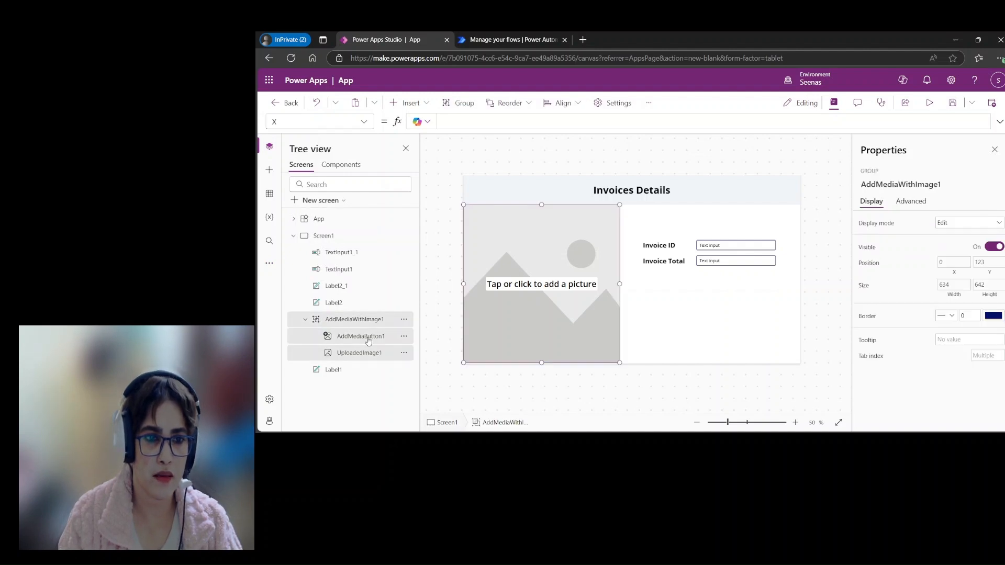
click(368, 340)
click(364, 122)
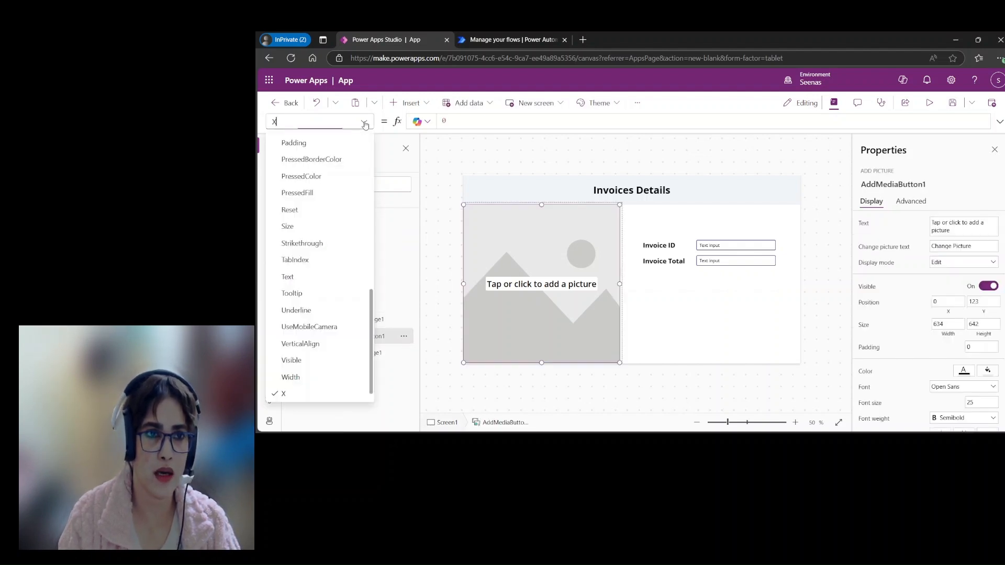
scroll(340, 314, up, 3)
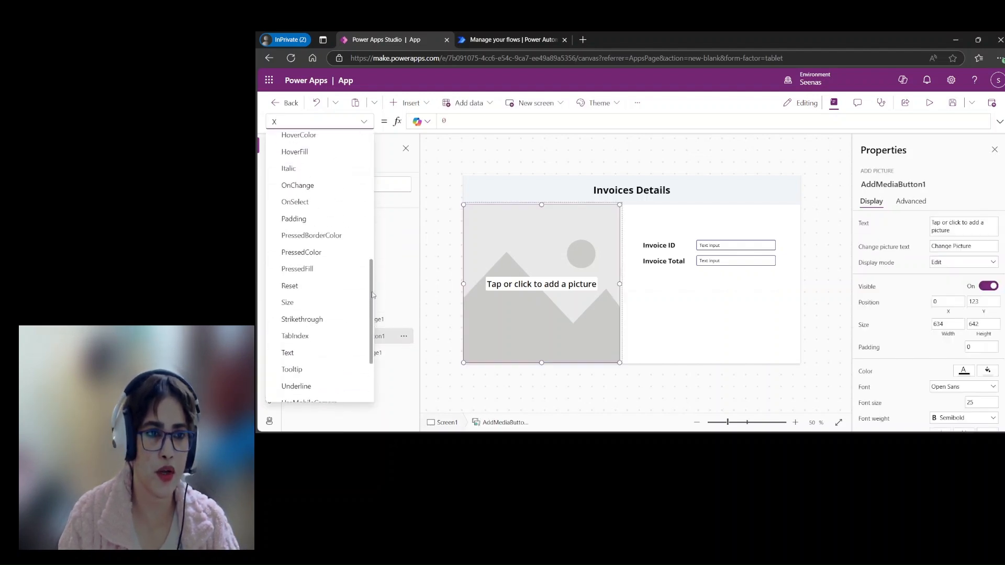
drag(477, 124, 440, 122)
key(ctrl+v)
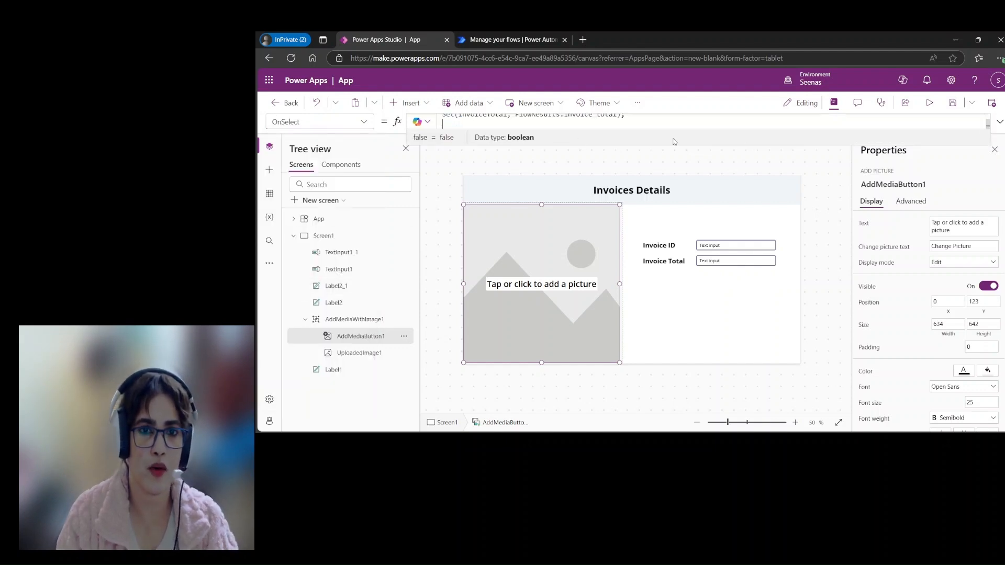
Step: Replace the ExtractInformationInvoice reference in AddMediaButton1's OnSelect formula with InvoiceProcessFlow so it calls InvoiceProcessFlow.Run
scroll(680, 157, up, 2)
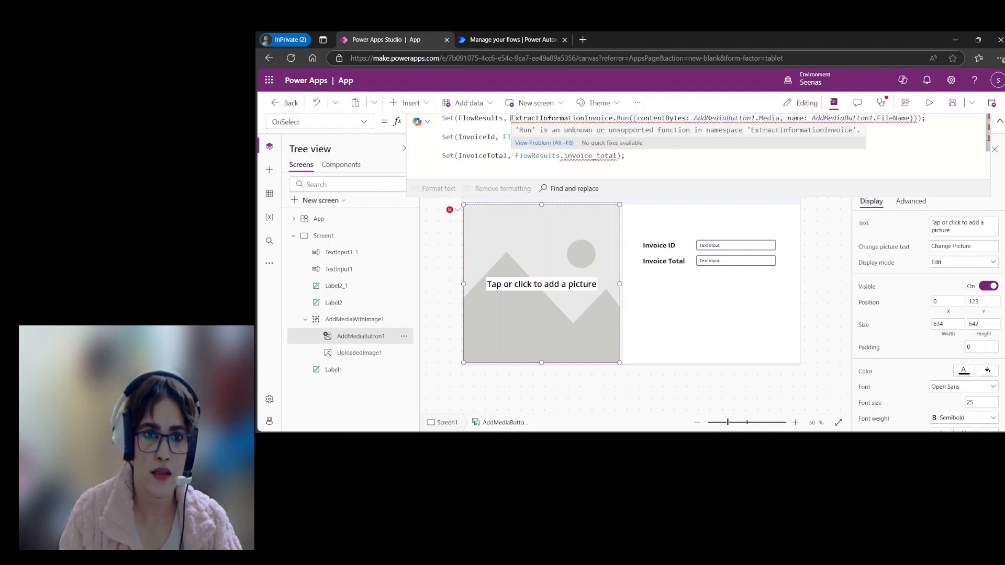
drag(511, 118, 617, 118)
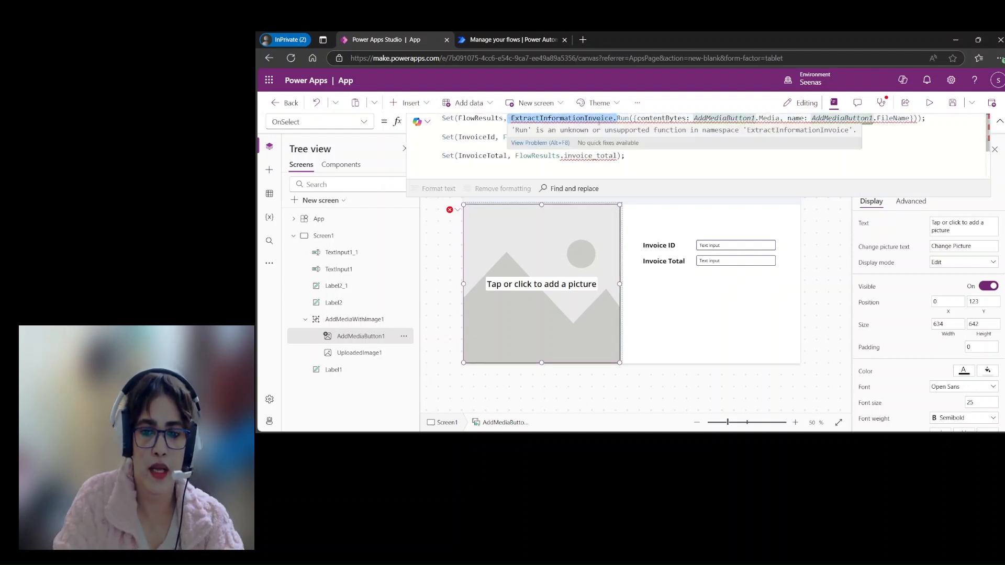
key(BackSpace)
text(inv)
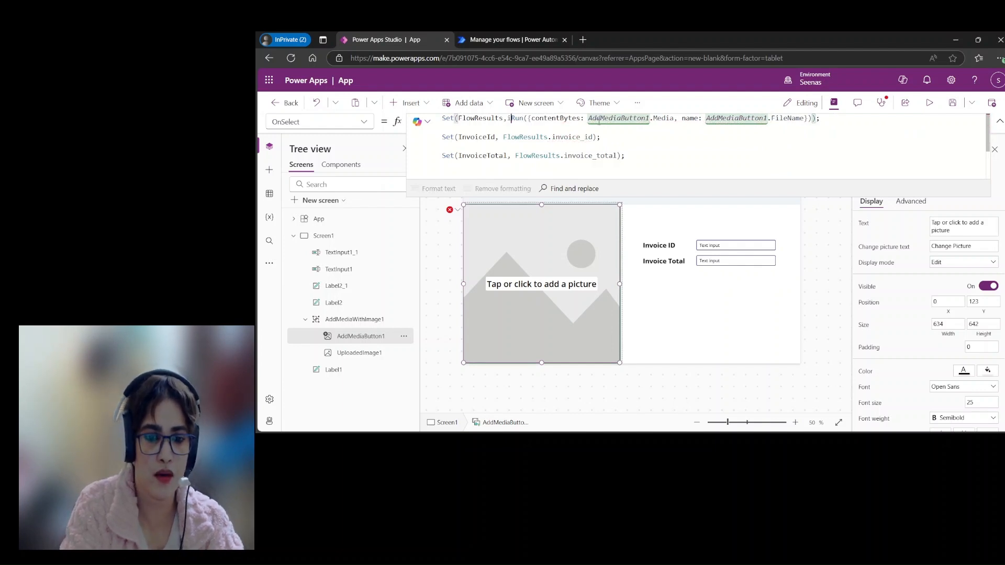
key(Tab)
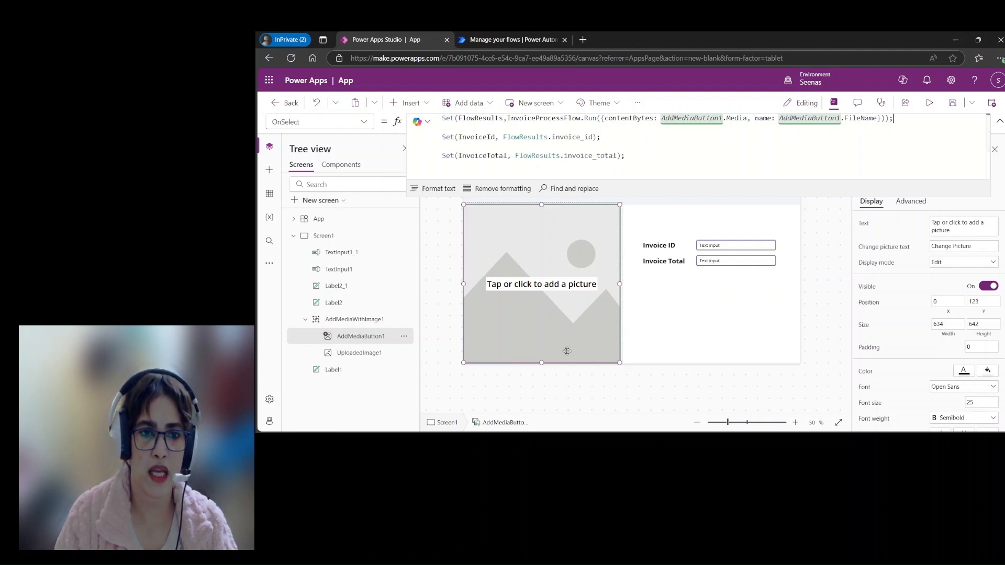
Step: Set the Default of the text input beside Invoice ID to the InvoiceId variable
click(616, 168)
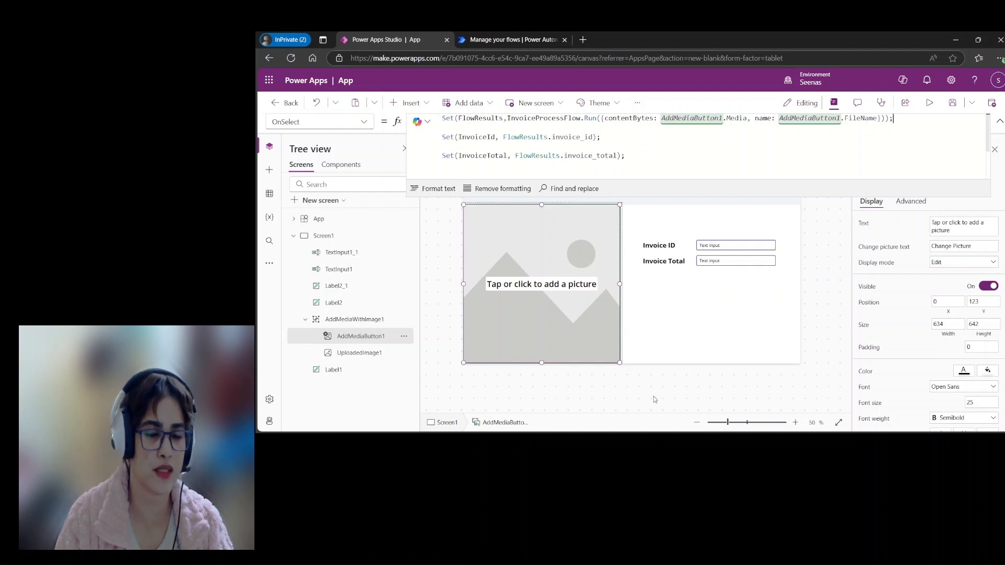
click(691, 346)
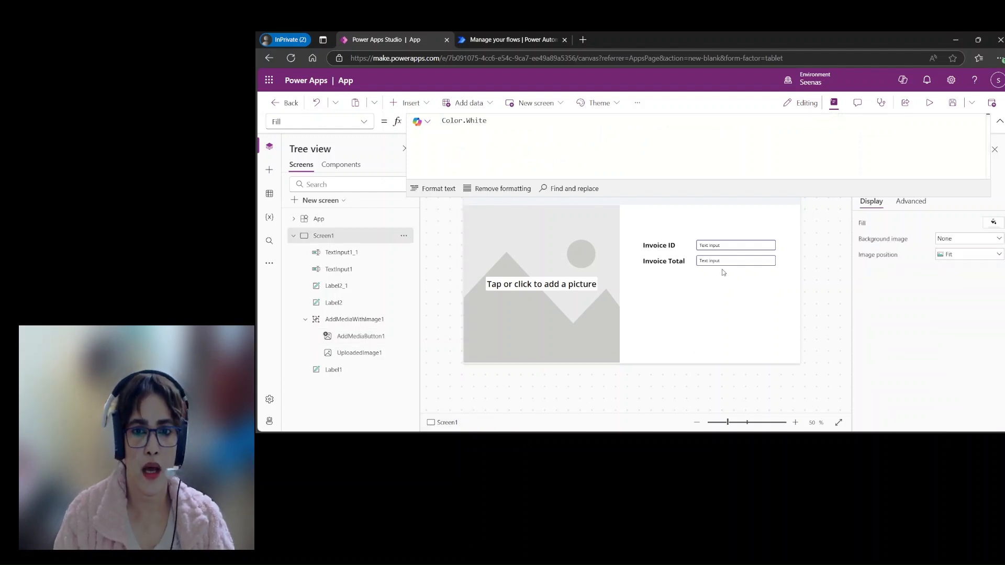
click(735, 249)
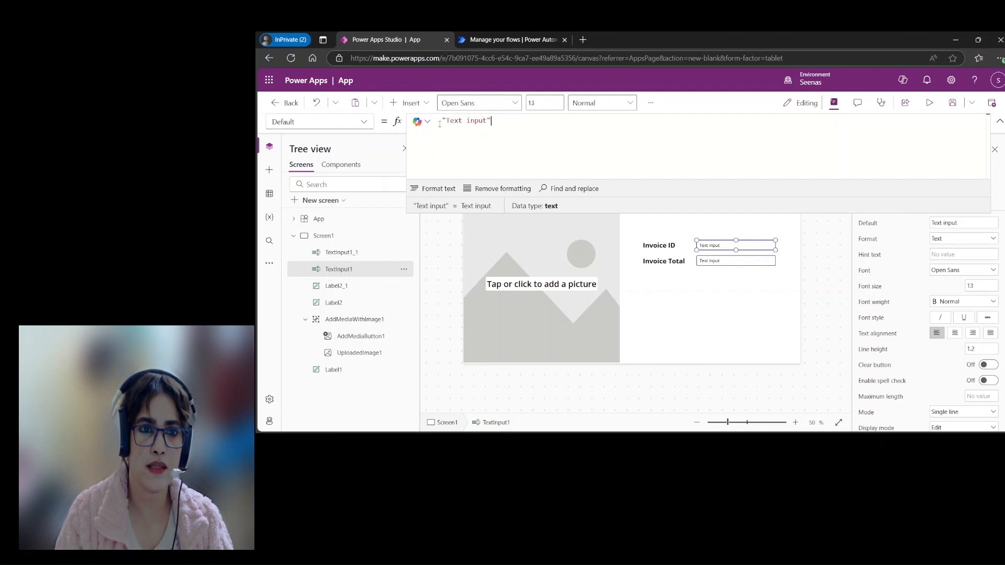
drag(492, 121, 441, 120)
key(BackSpace)
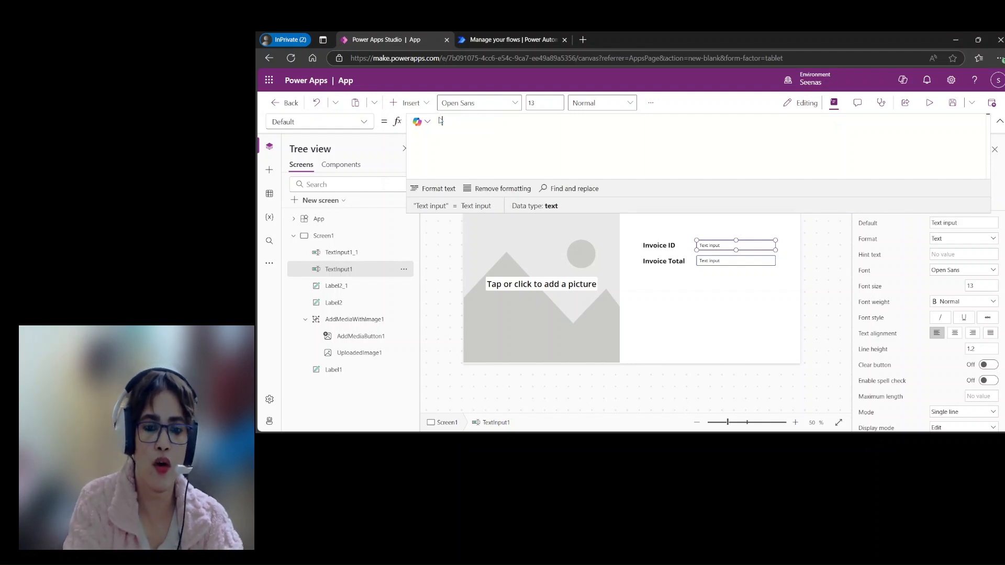
text(Invoic)
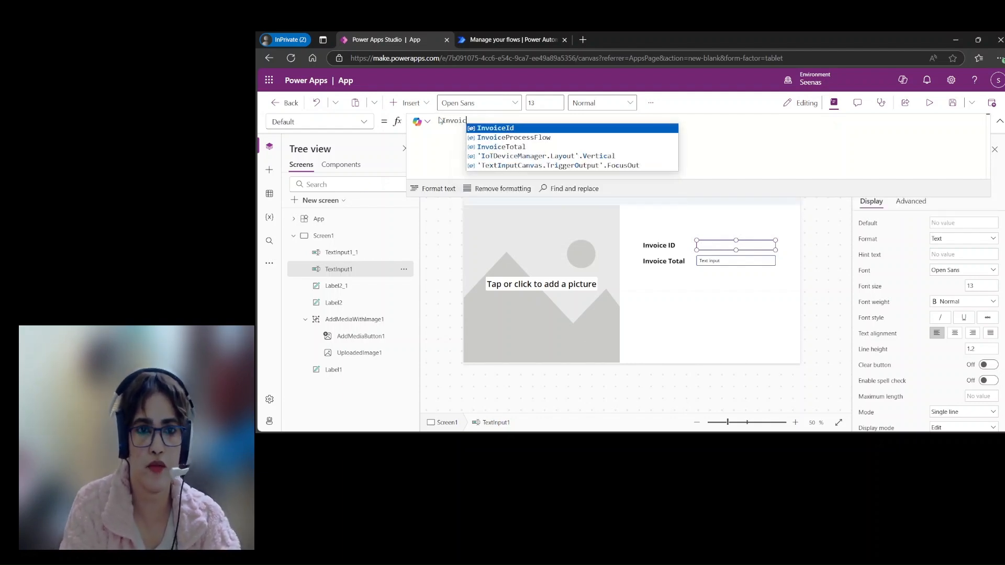
click(516, 128)
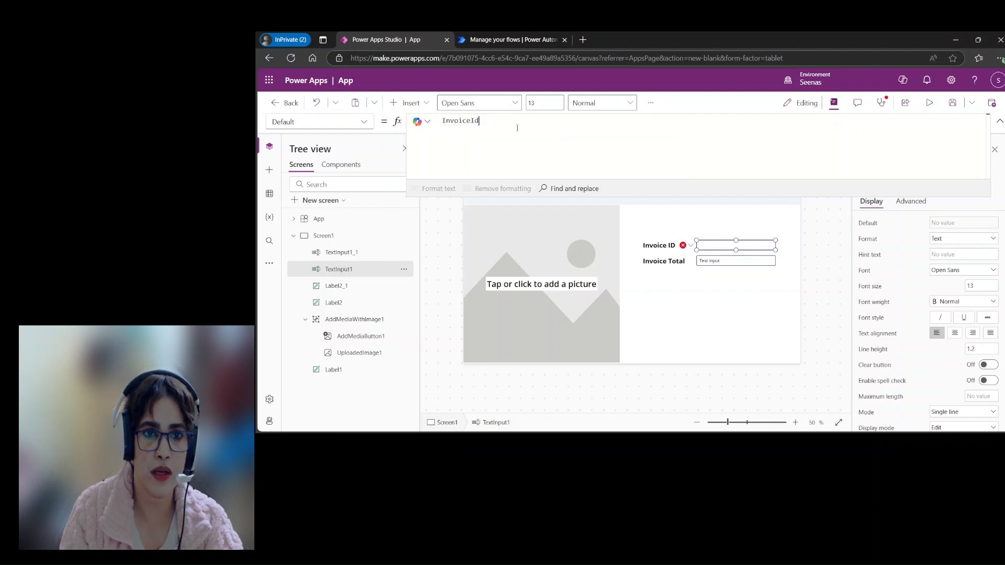
Step: Set the Default of the text input beside Invoice Total to the InvoiceTotal variable
click(733, 261)
drag(494, 121, 439, 121)
text(Invo)
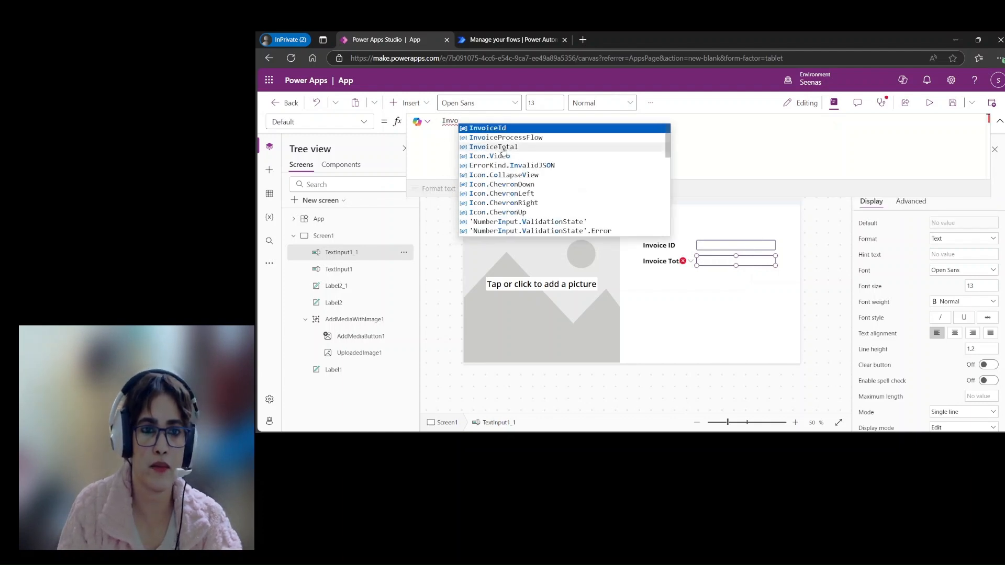
click(499, 147)
click(749, 350)
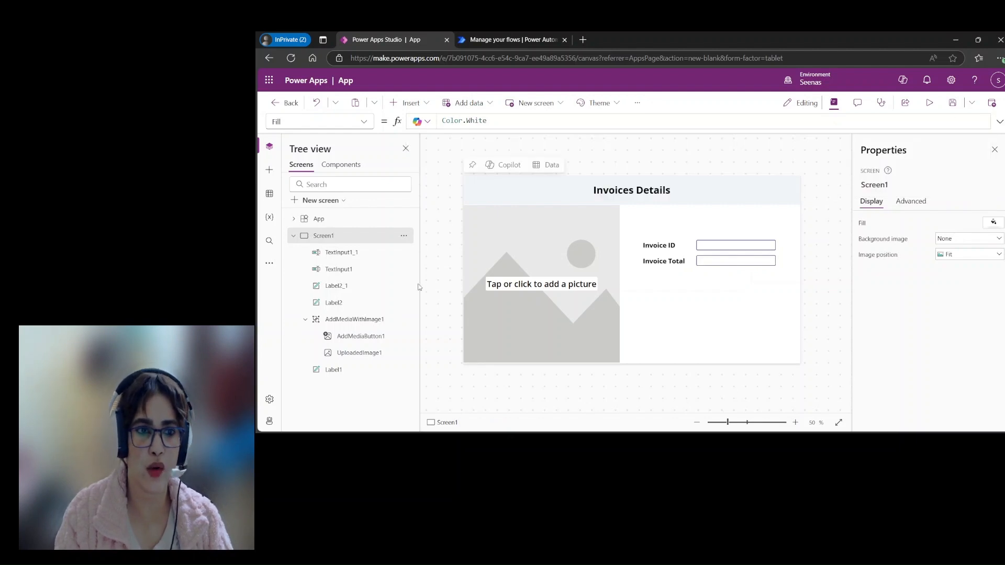
Step: Save the canvas app under the name InvoicesProcessApp
click(294, 235)
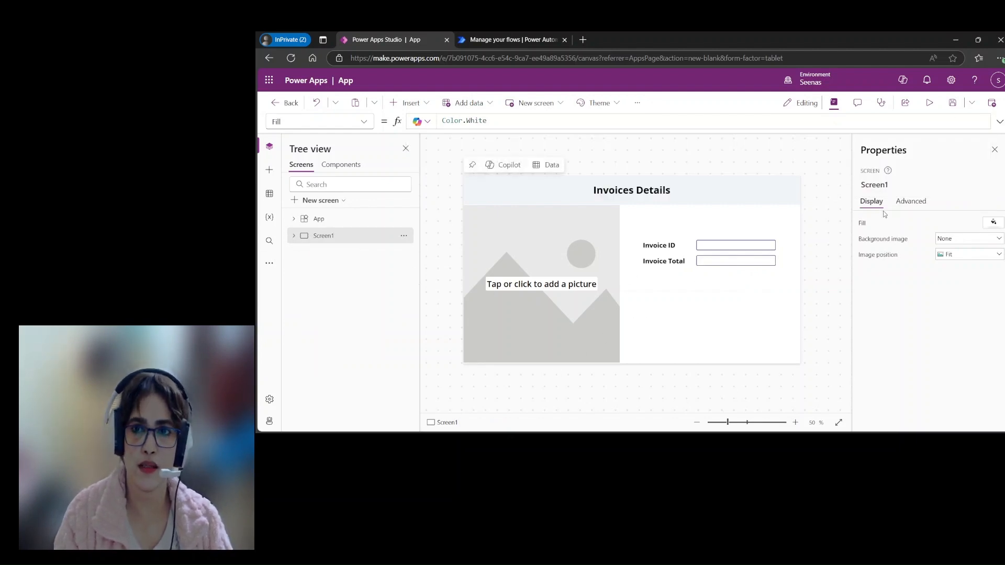
click(953, 103)
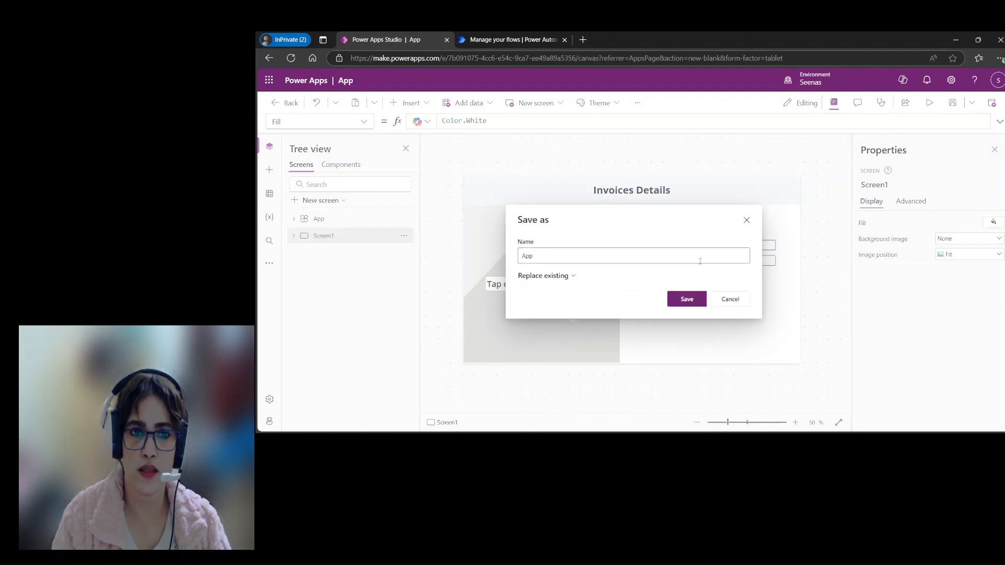
click(591, 259)
key(BackSpace)
key(BackSpace)
text(Invoices)
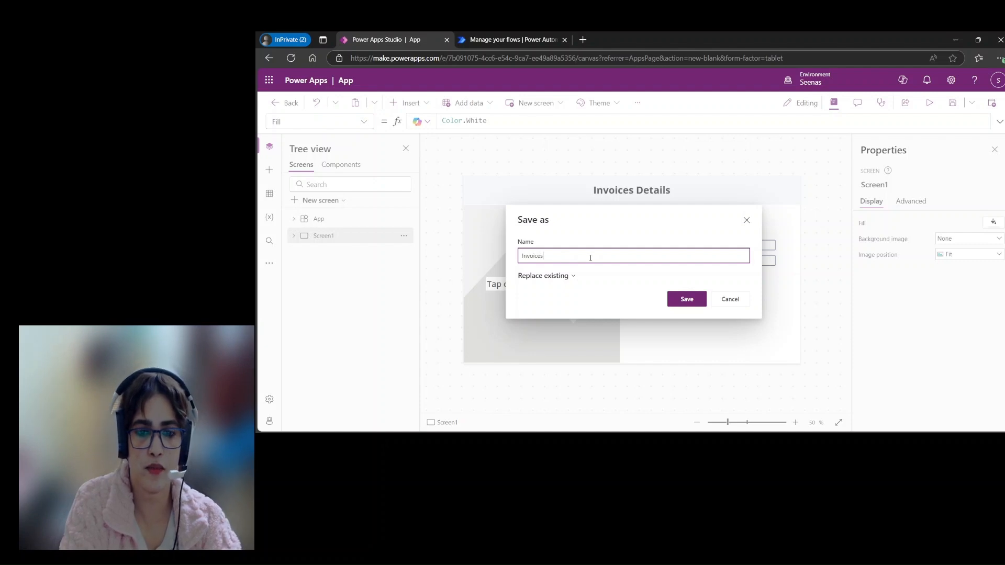
text(Process)
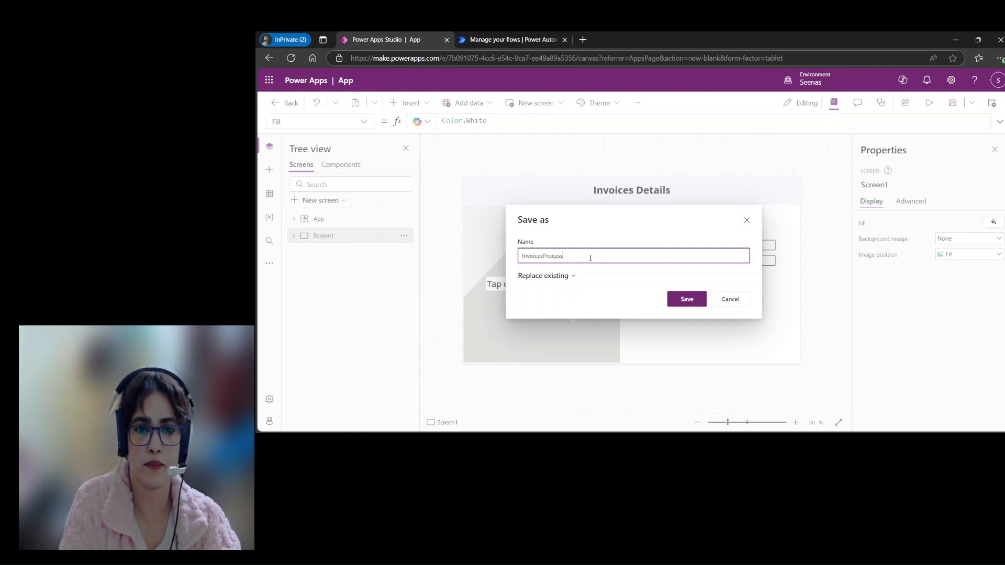
text(App)
click(690, 298)
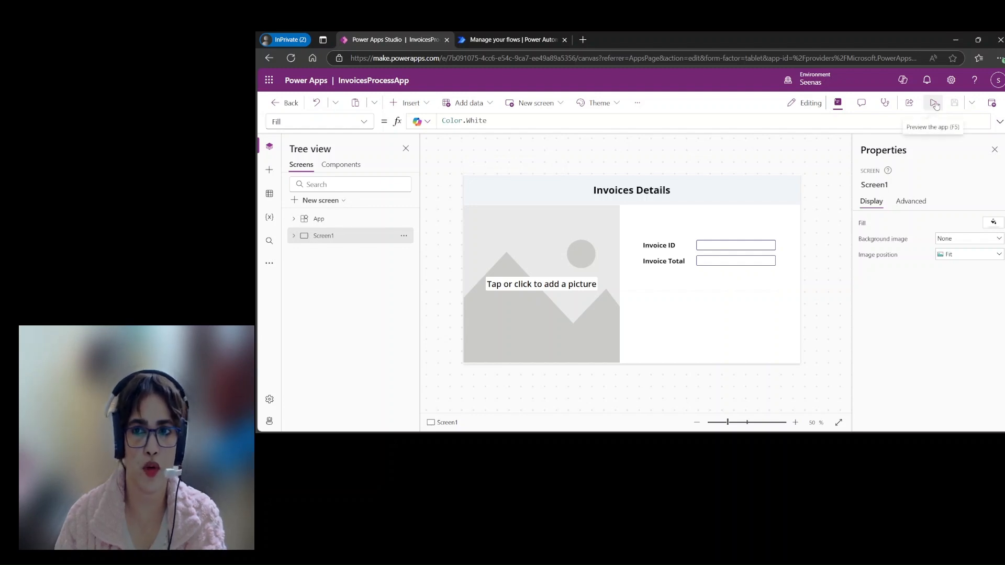
Step: Preview the app and upload an invoice picture to test the extraction of its ID and total
click(935, 105)
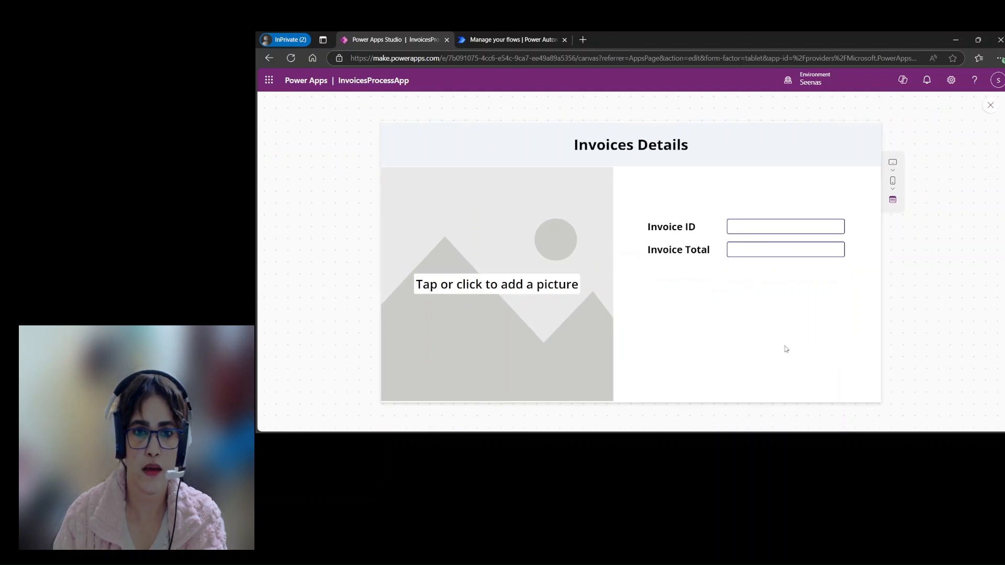
click(496, 289)
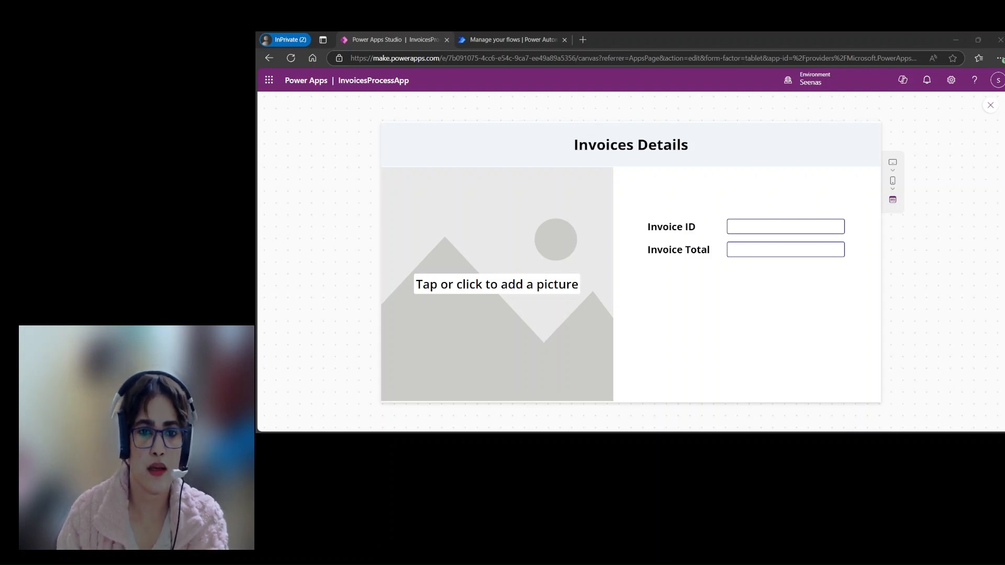
click(555, 252)
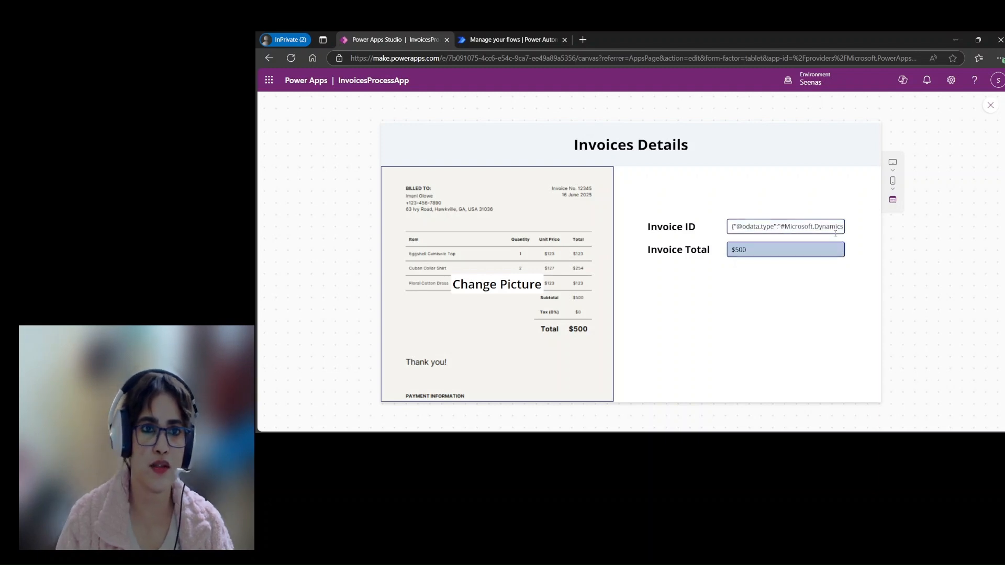
Step: Switch to Power Automate, edit InvoiceProcessFlow and open its Respond to a Power App or flow action
click(502, 42)
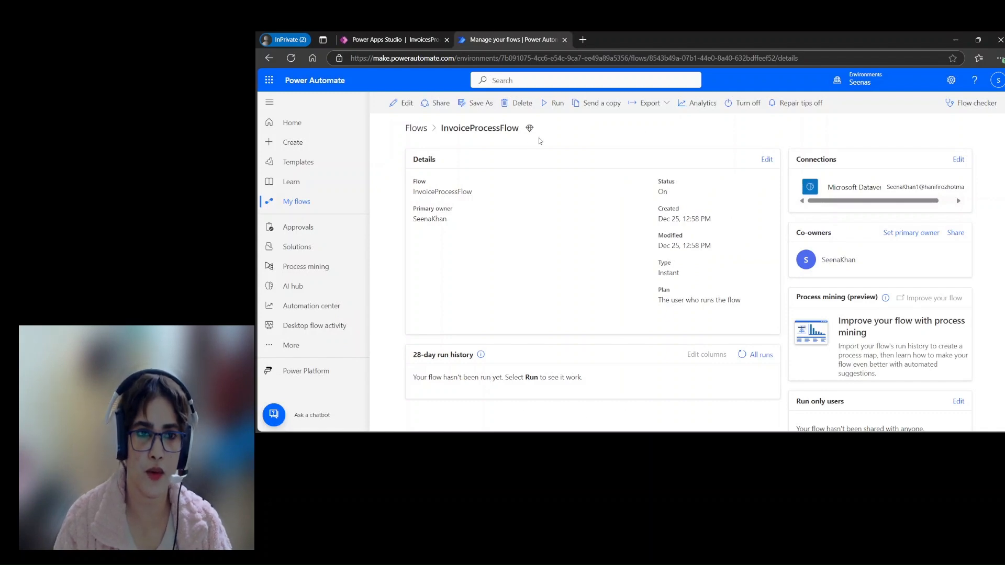
click(406, 102)
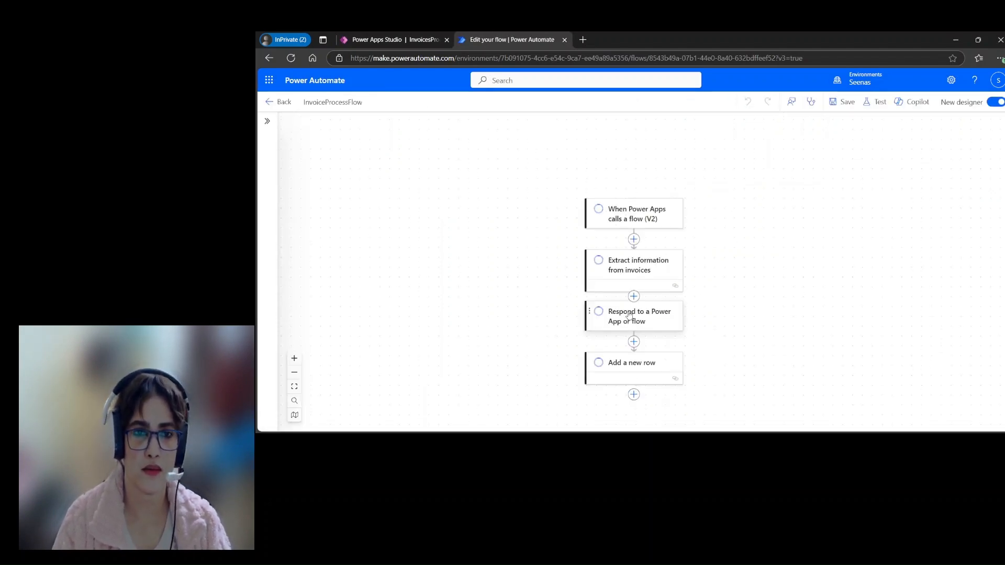
scroll(711, 290, down, 2)
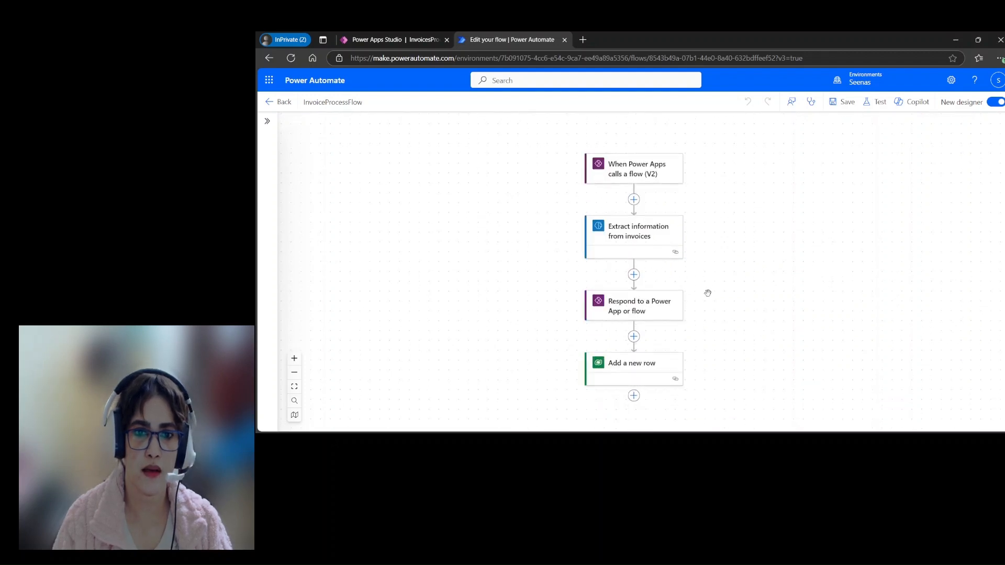
click(645, 312)
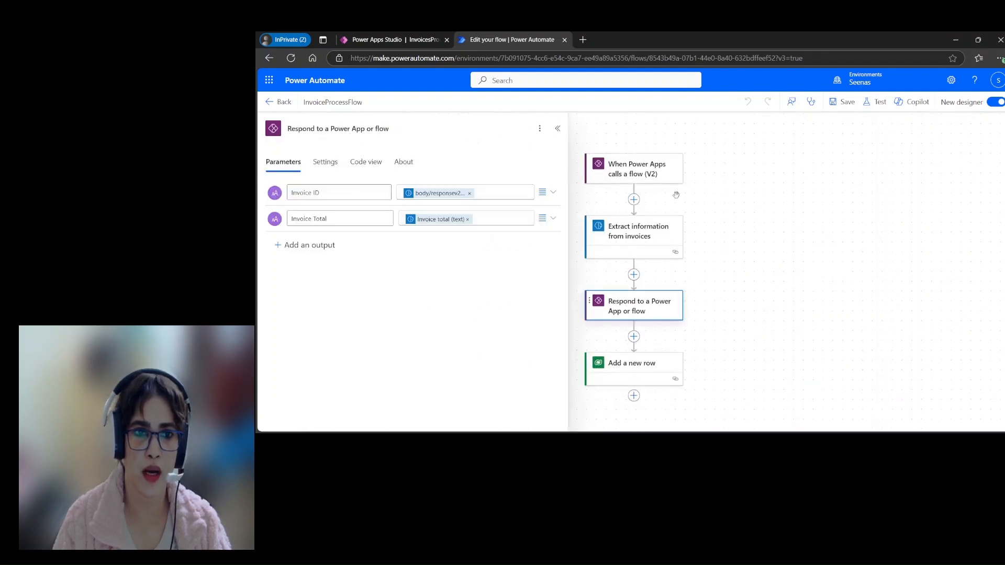
Step: Replace the Invoice ID output's value with the Invoice ID content from Extract information from invoices, and save the flow
click(487, 194)
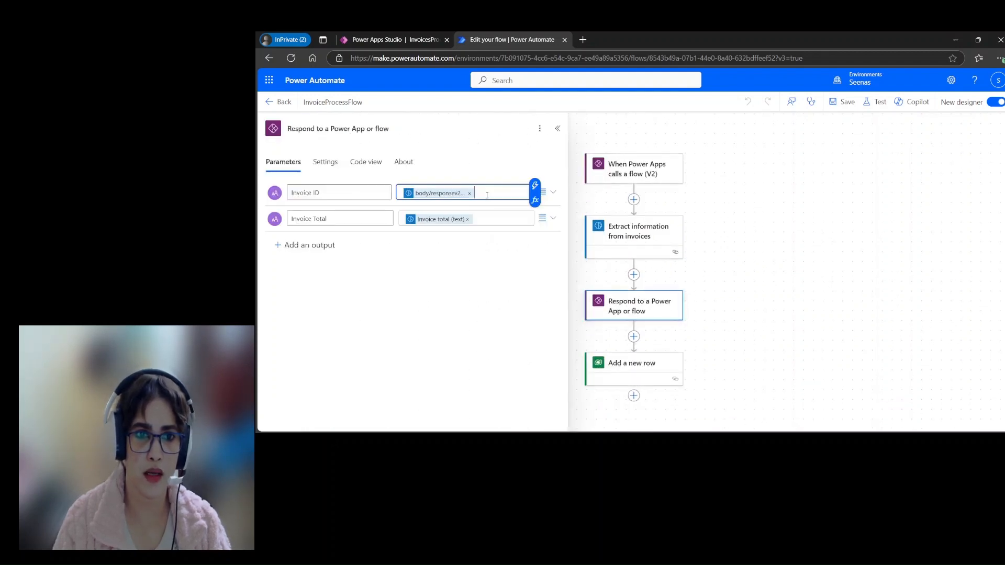
click(534, 186)
click(607, 183)
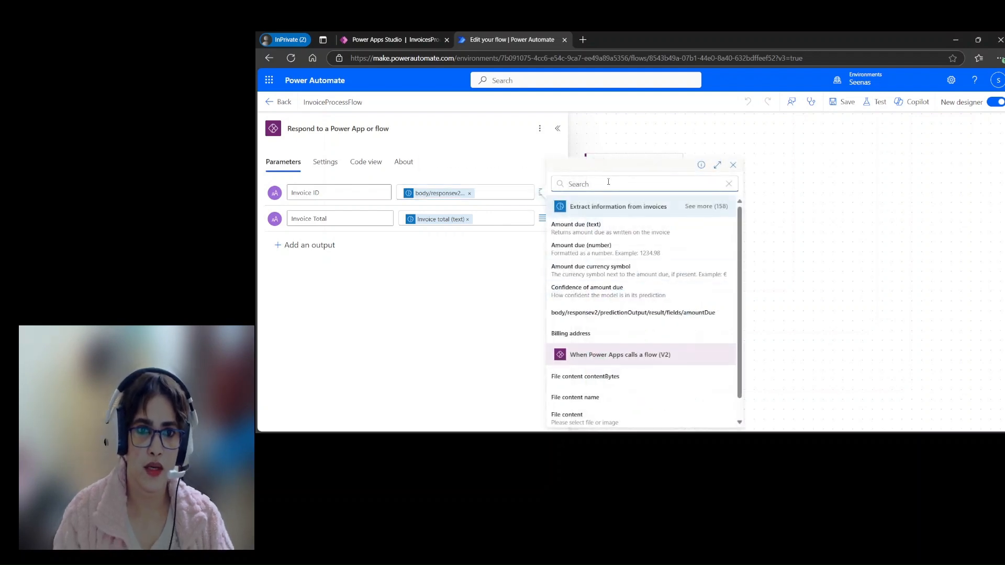
text(invoic)
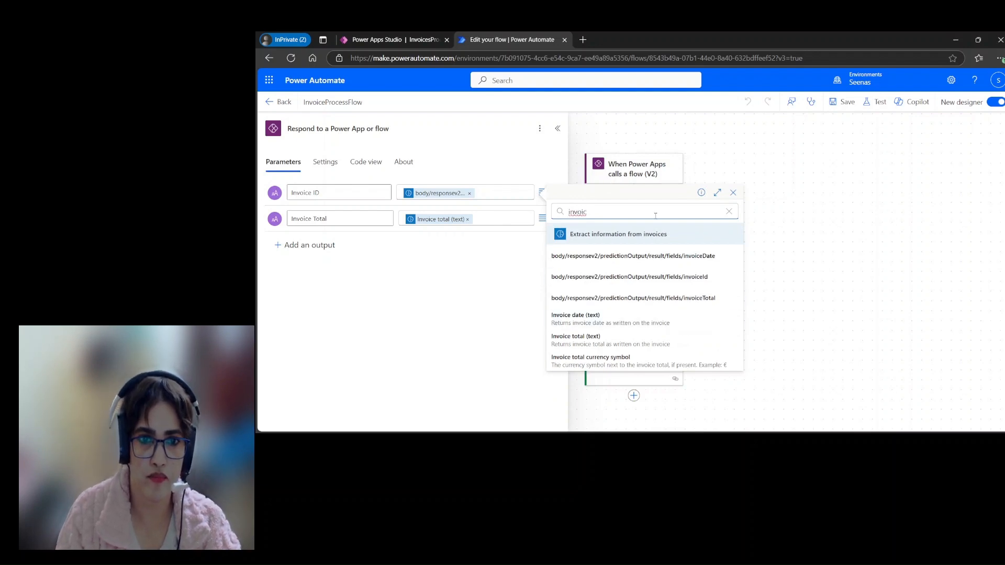
drag(601, 215, 563, 218)
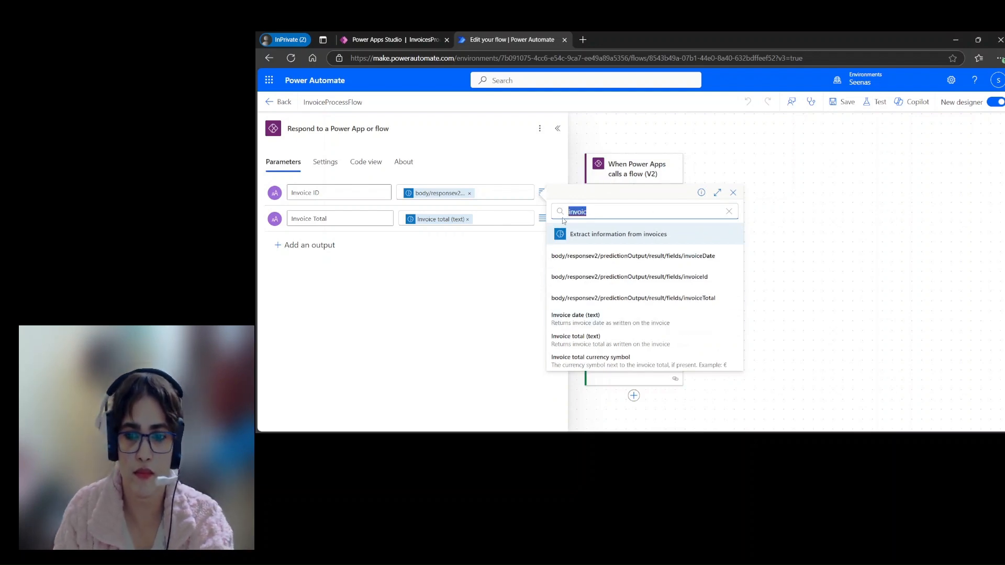
key(BackSpace)
click(702, 207)
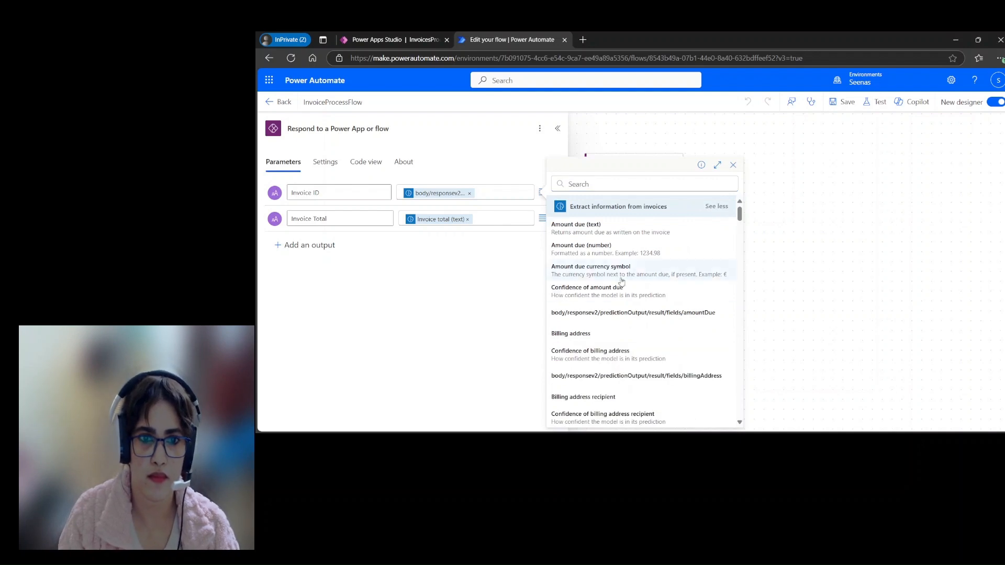
scroll(643, 314, down, 5)
scroll(643, 320, down, 5)
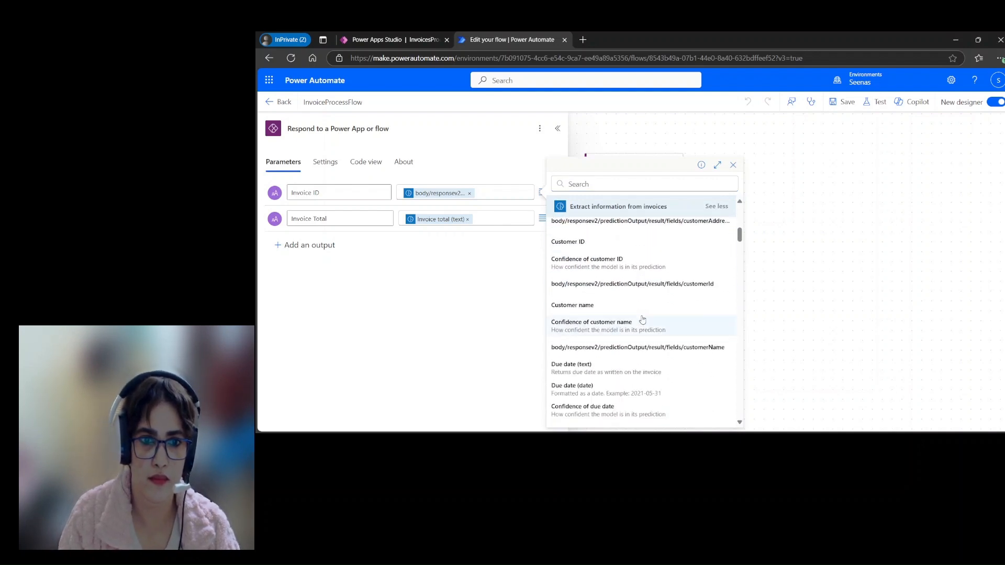
scroll(642, 321, down, 1)
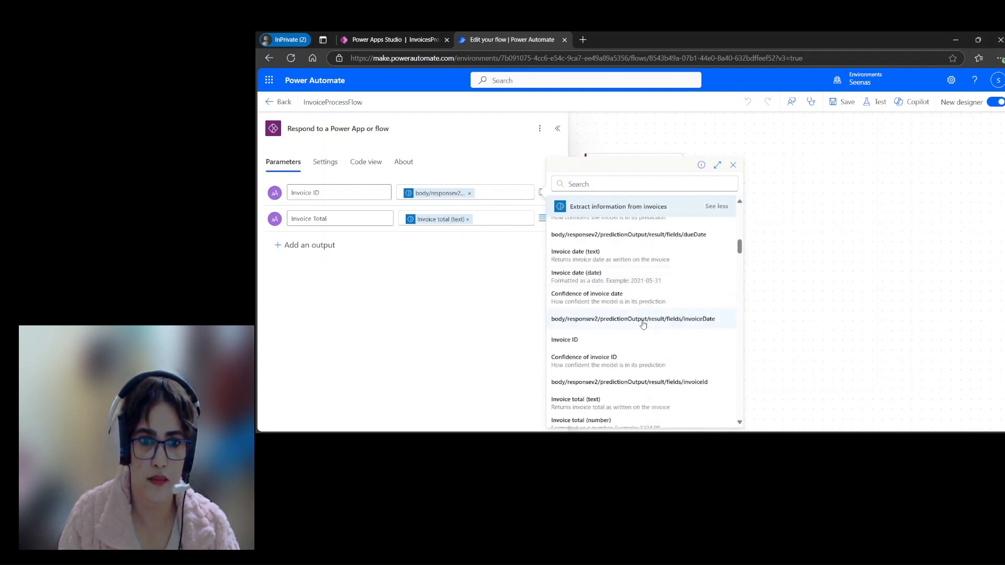
click(575, 336)
click(445, 193)
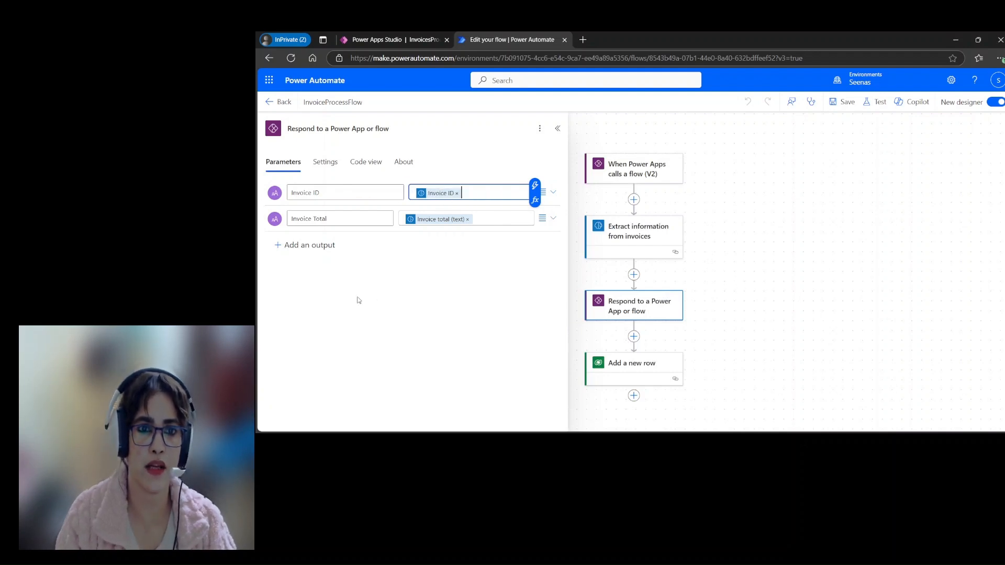
click(411, 328)
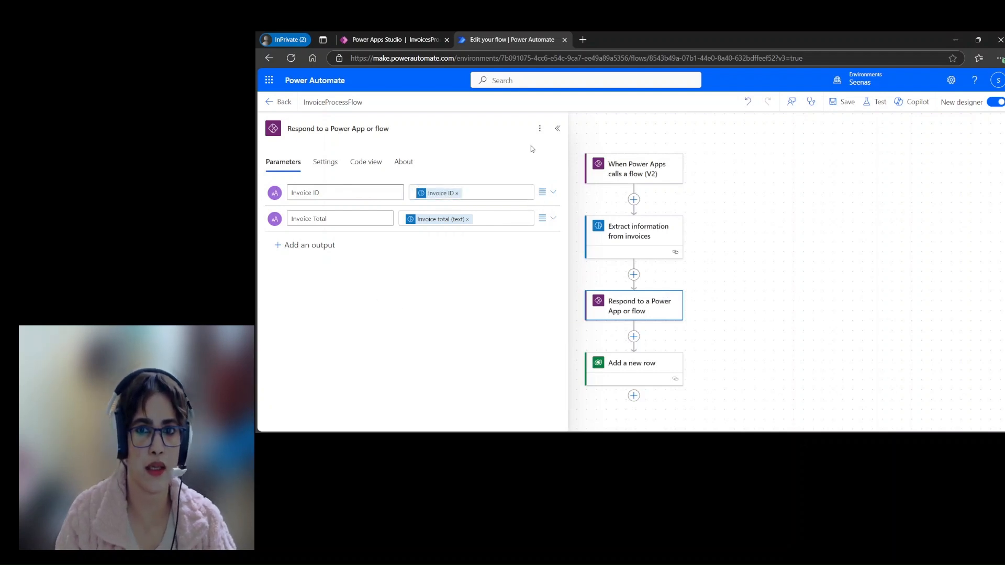
click(847, 103)
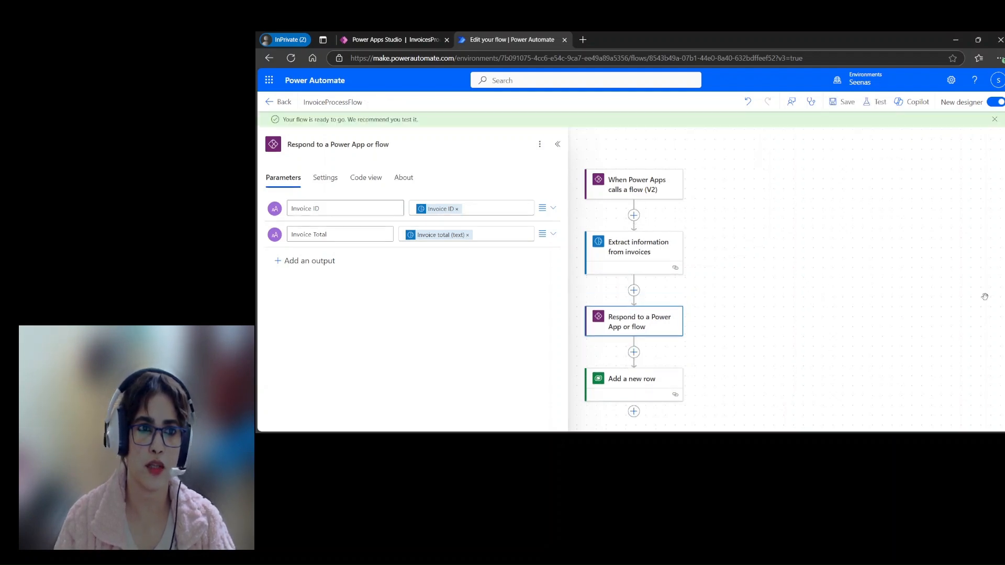
Step: Switch back to Power Apps Studio, leave the preview and refresh InvoiceProcessFlow in the app
click(396, 40)
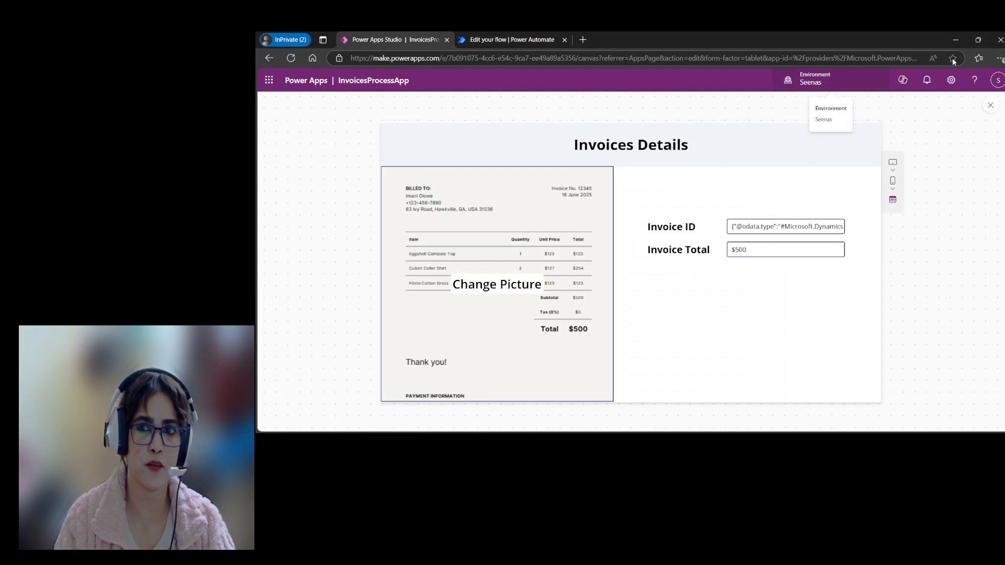
click(989, 105)
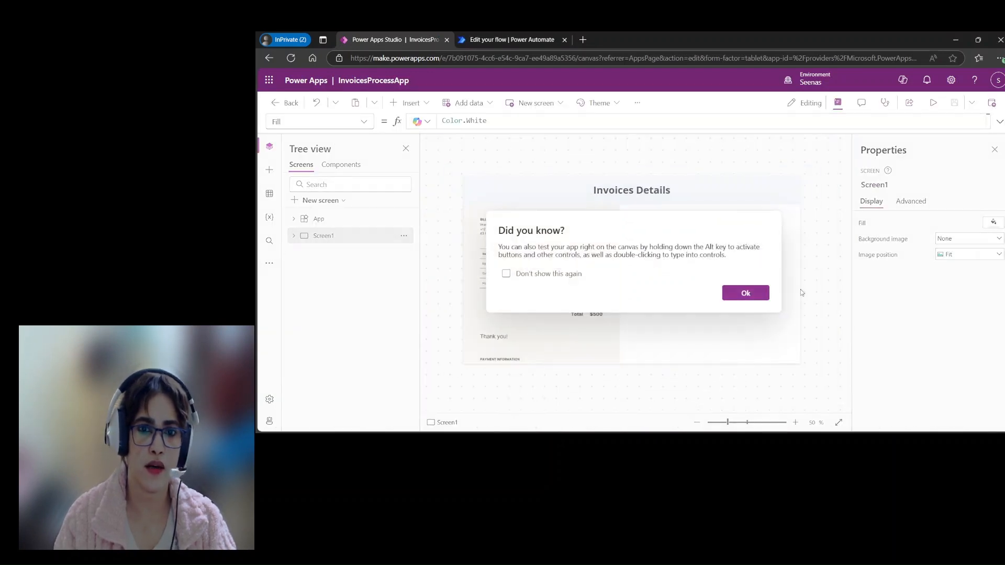
click(745, 293)
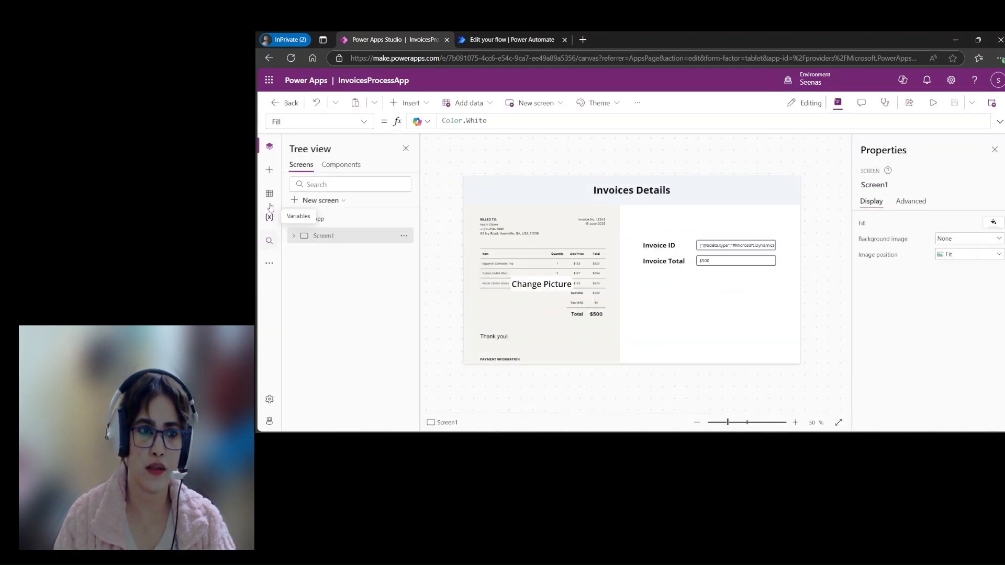
click(270, 264)
click(293, 288)
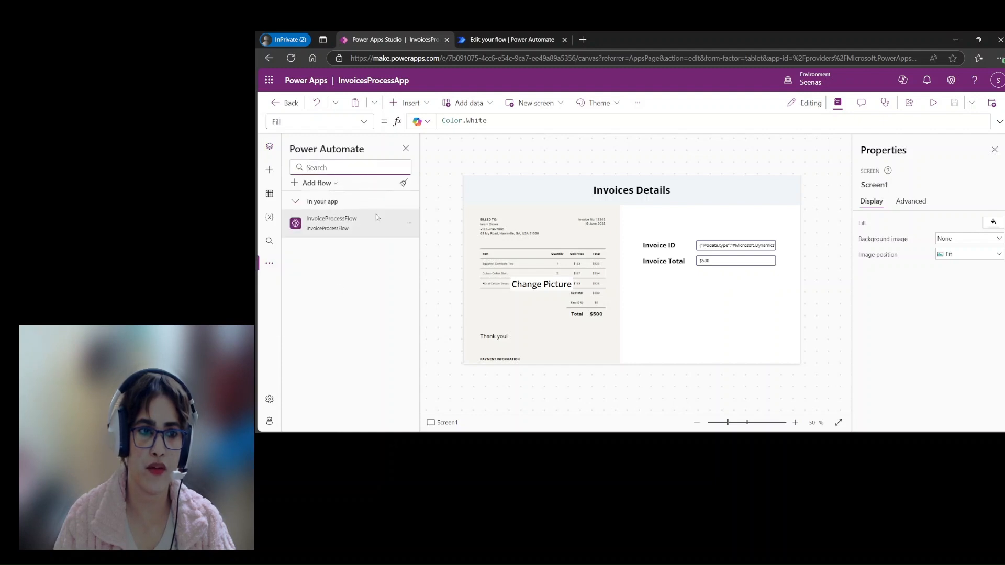
click(410, 224)
click(435, 276)
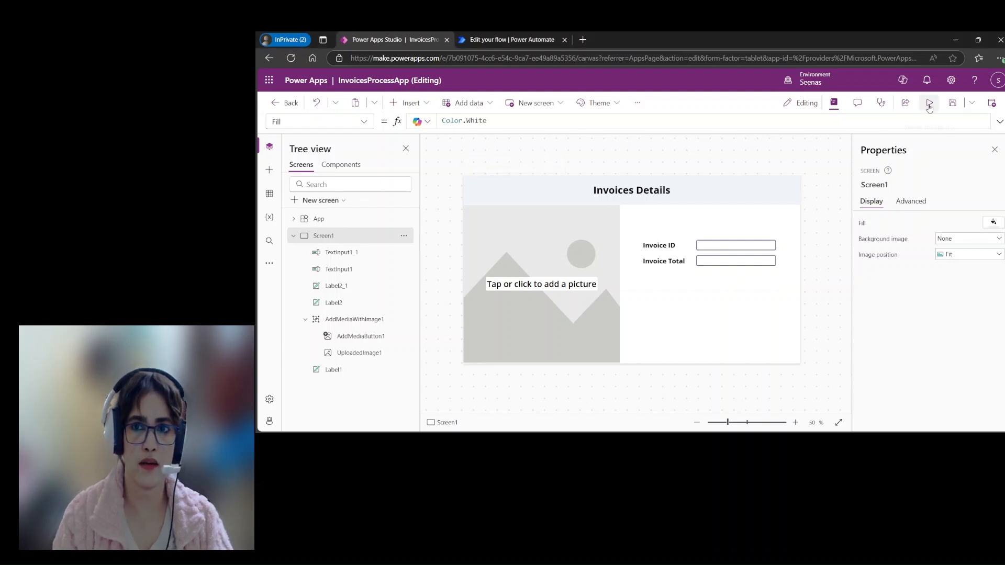
Step: Save the app, preview it, upload the invoice picture to test the ID and total extraction, and leave the preview
click(952, 103)
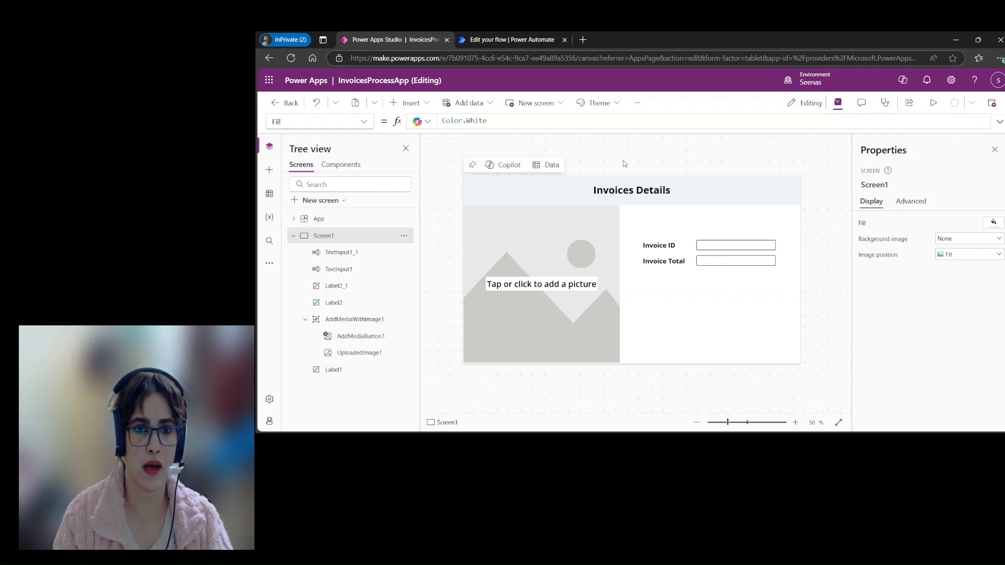
click(934, 105)
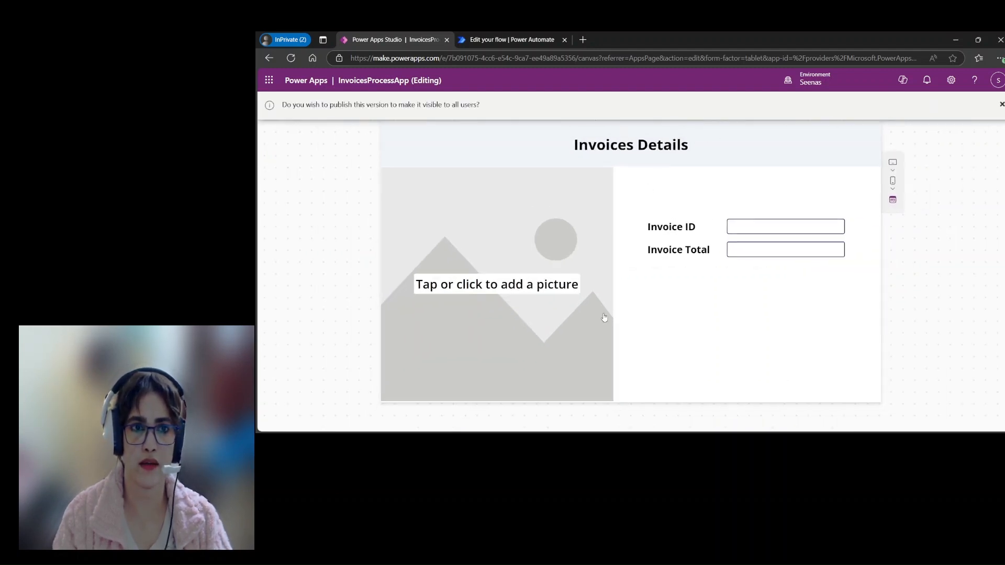
click(544, 288)
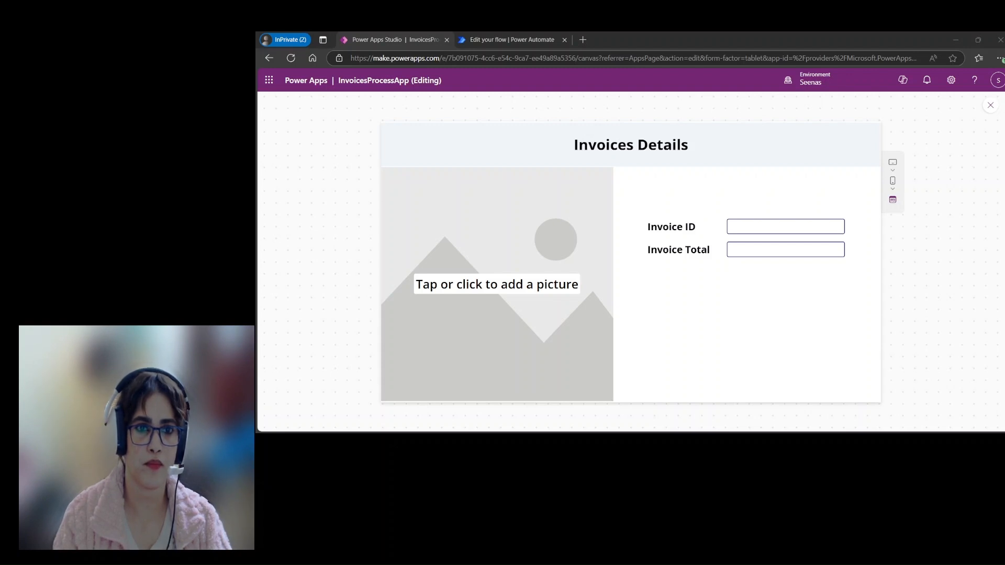
click(578, 254)
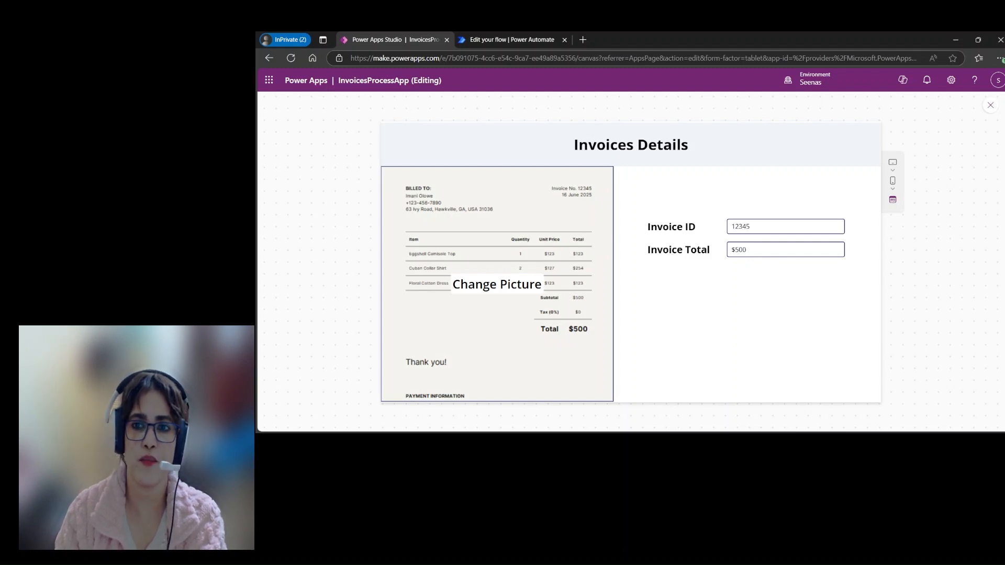
click(991, 105)
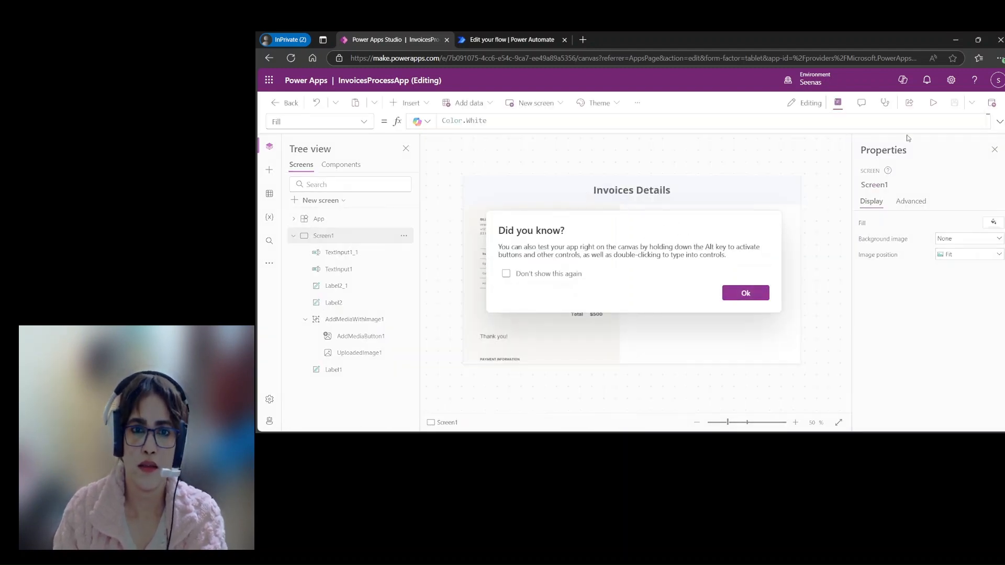
click(748, 293)
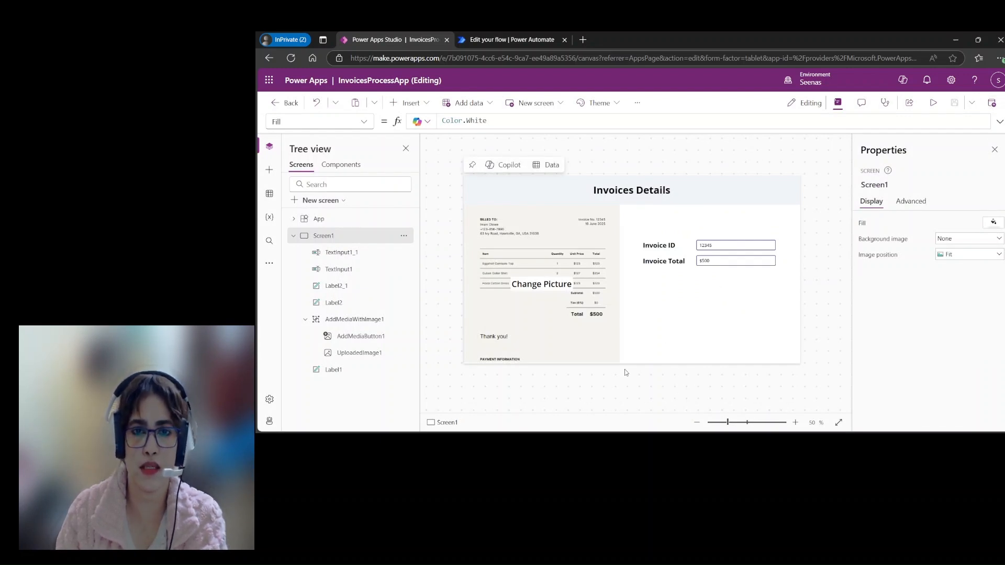
Step: Publish this version of InvoicesProcessApp without a description and leave the app editor
click(991, 102)
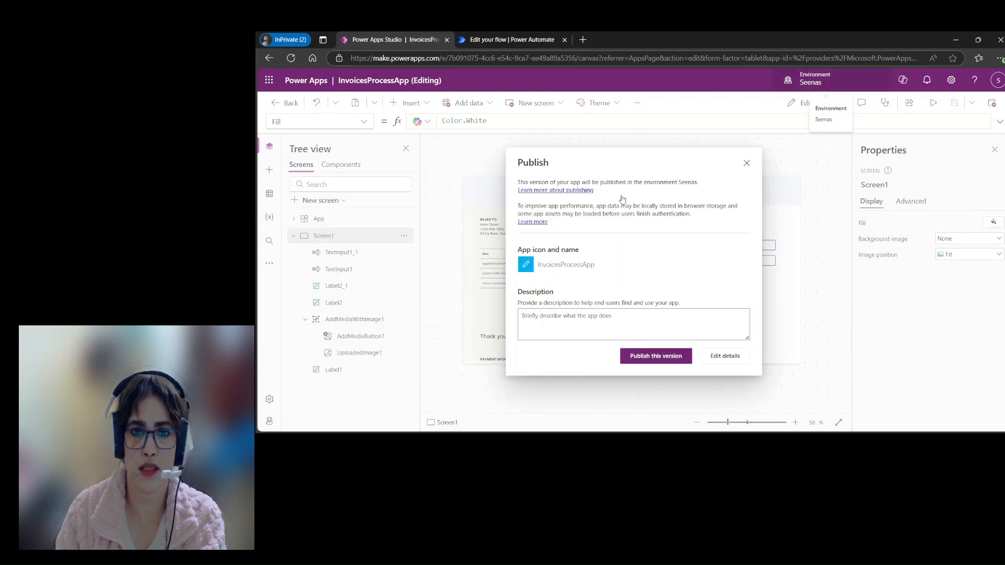
click(662, 357)
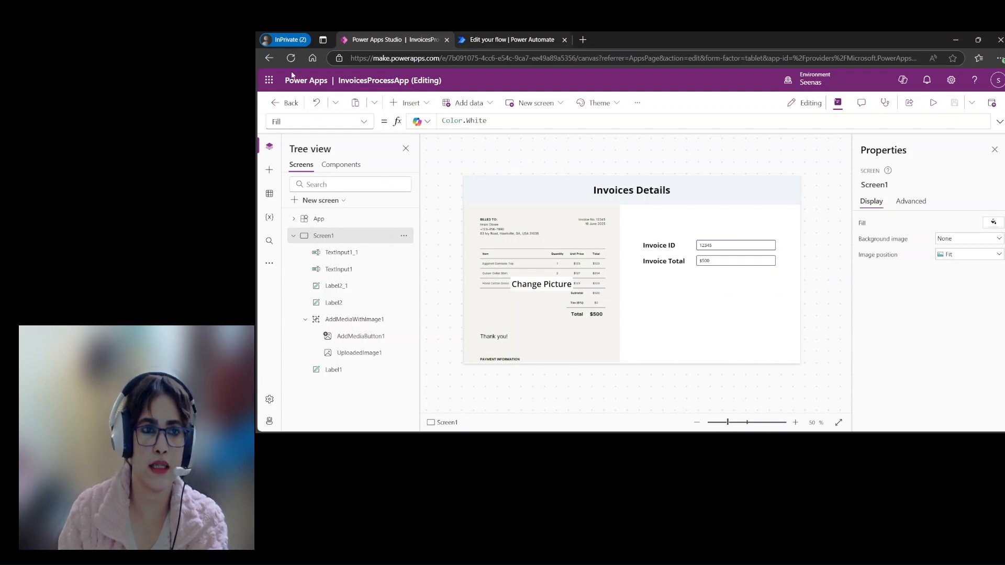
click(277, 103)
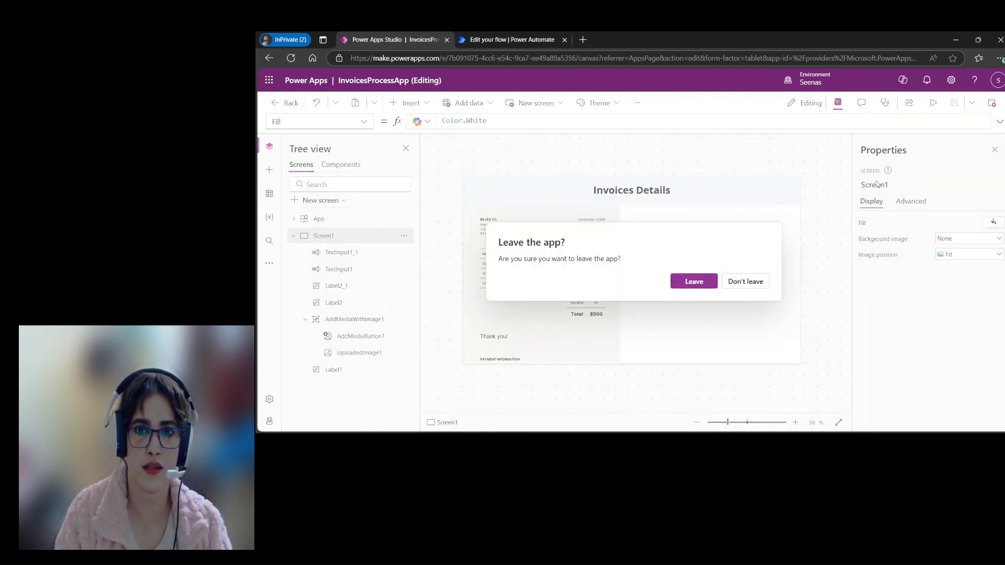
click(701, 283)
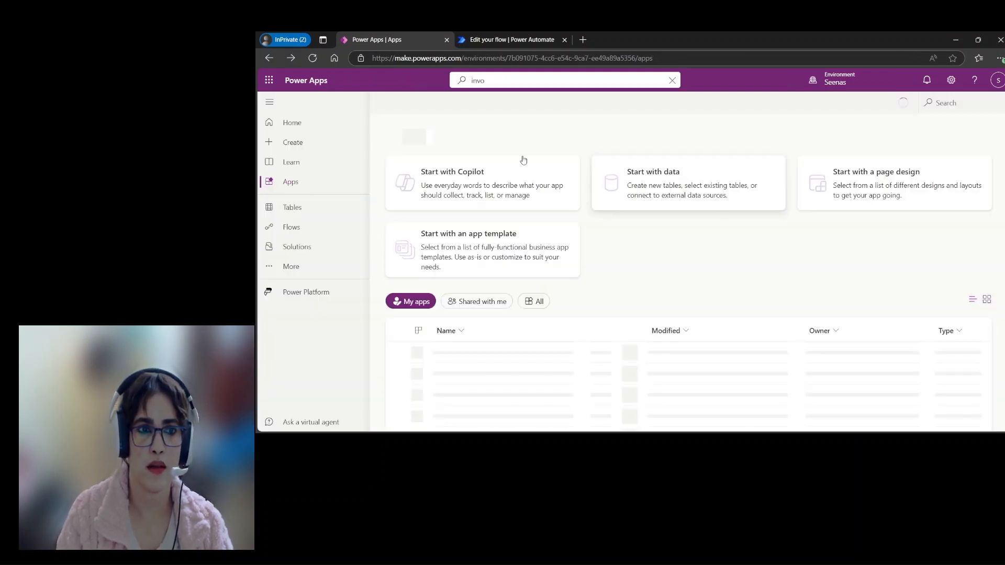
Step: Open the InvoiceProcesses table from the environment's tables to check its data
click(293, 207)
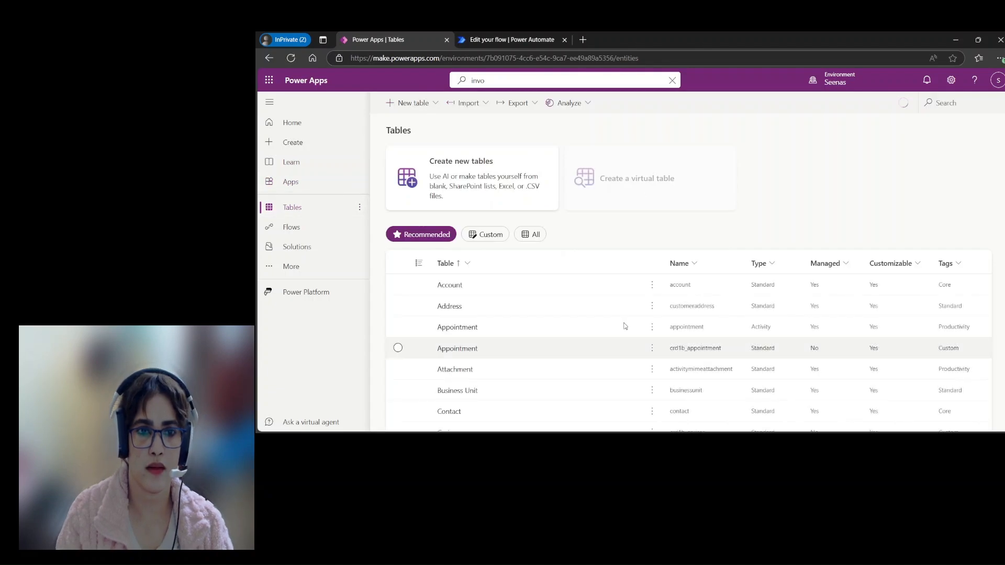
scroll(571, 295, down, 3)
scroll(574, 300, down, 5)
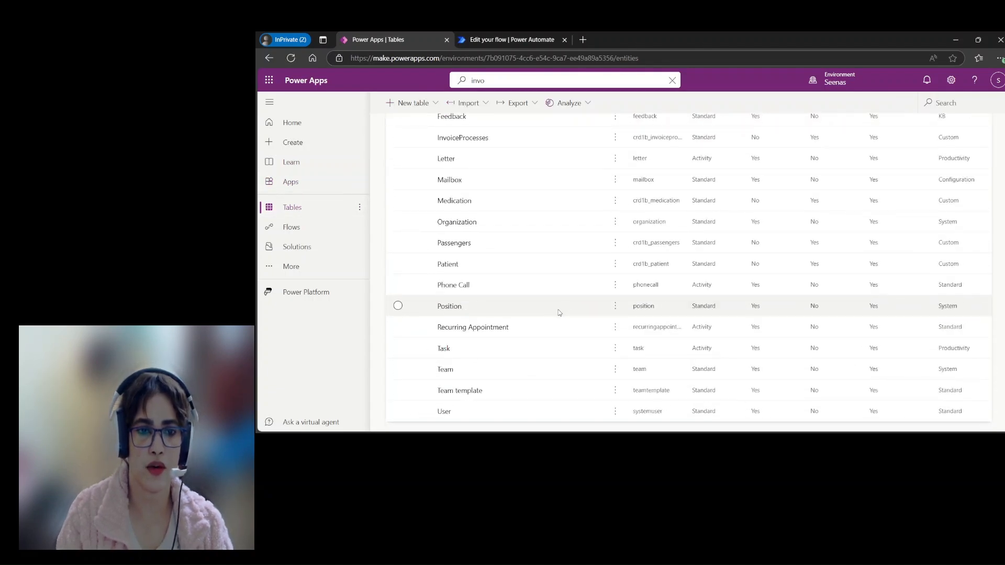
scroll(557, 310, up, 5)
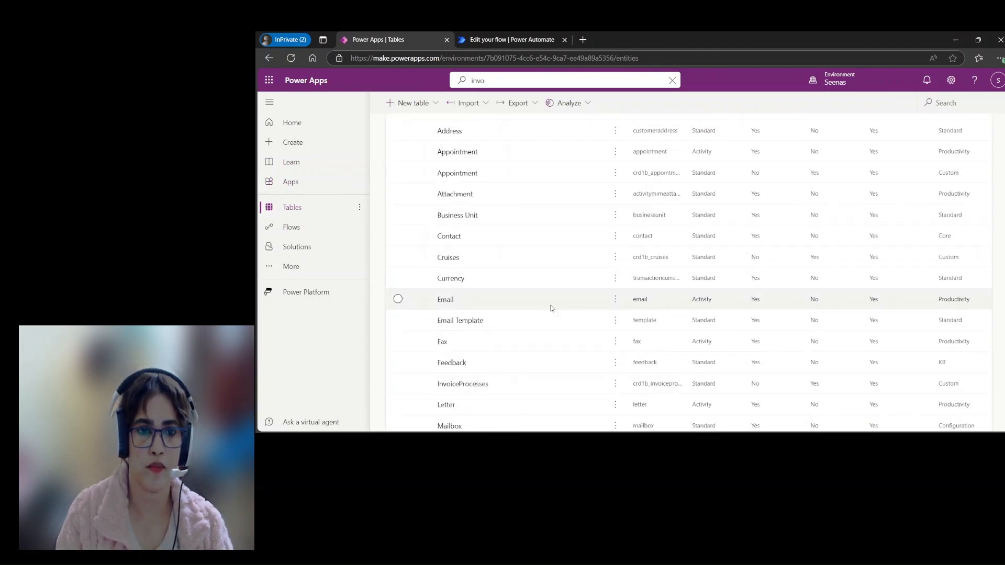
click(465, 384)
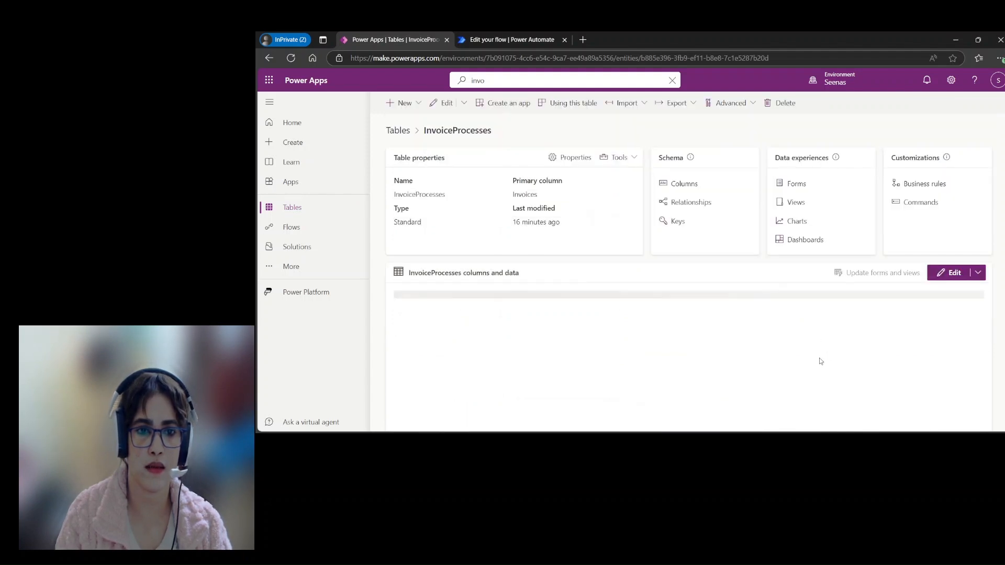